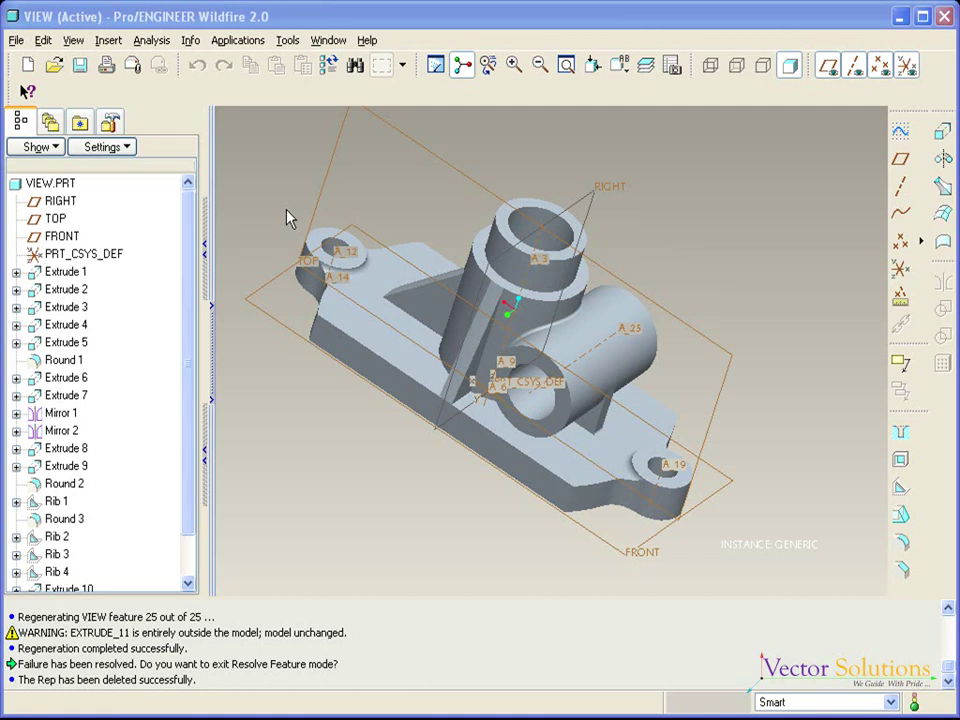
Step: Open the View Manager for VIEW.PRT to list its simplified representations
{"action": "left_click", "coordinate": [73, 40]}
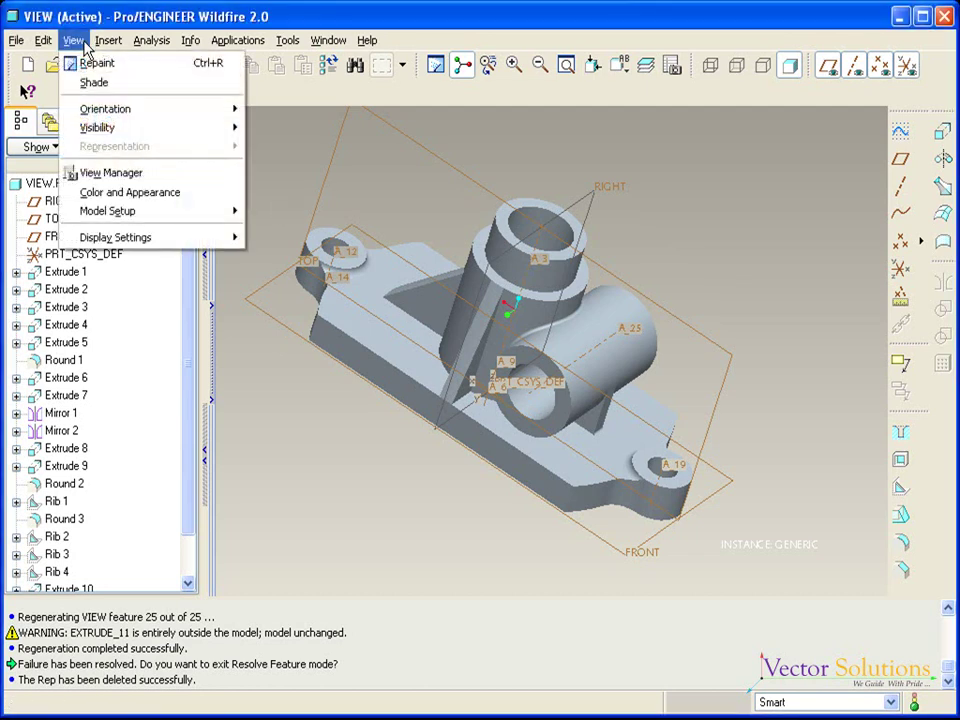
{"action": "left_click", "coordinate": [110, 176]}
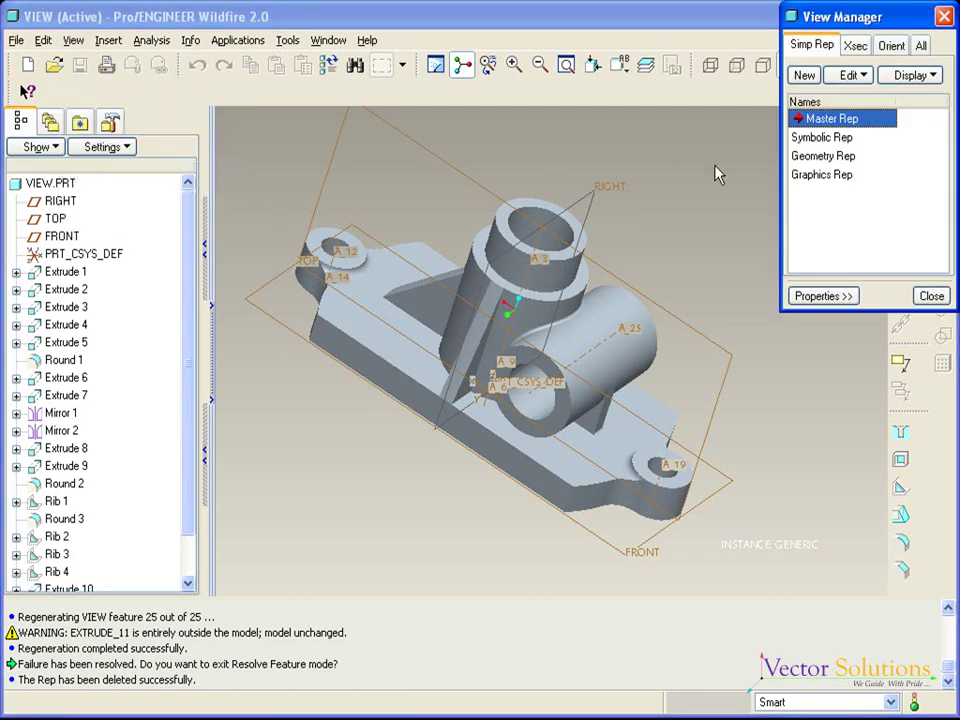
Step: Add simplified representation A and redefine it to exclude the cylindrical boss Extrude 2
{"action": "left_click", "coordinate": [805, 77]}
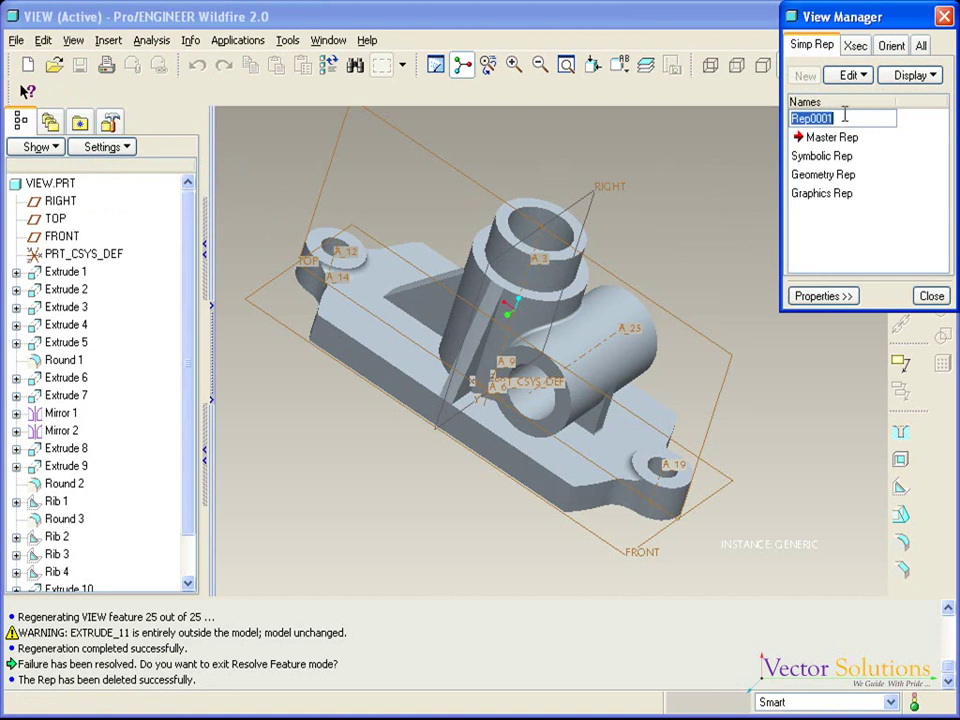
{"action": "type", "text": "A"}
{"action": "key", "text": "Return"}
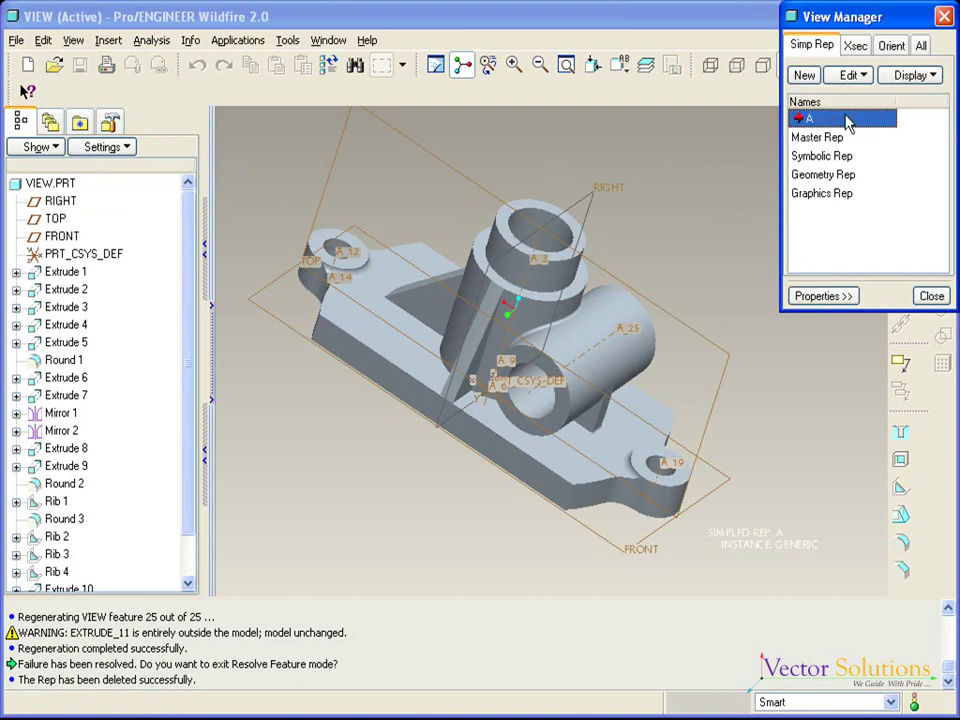
{"action": "right_click", "coordinate": [839, 119]}
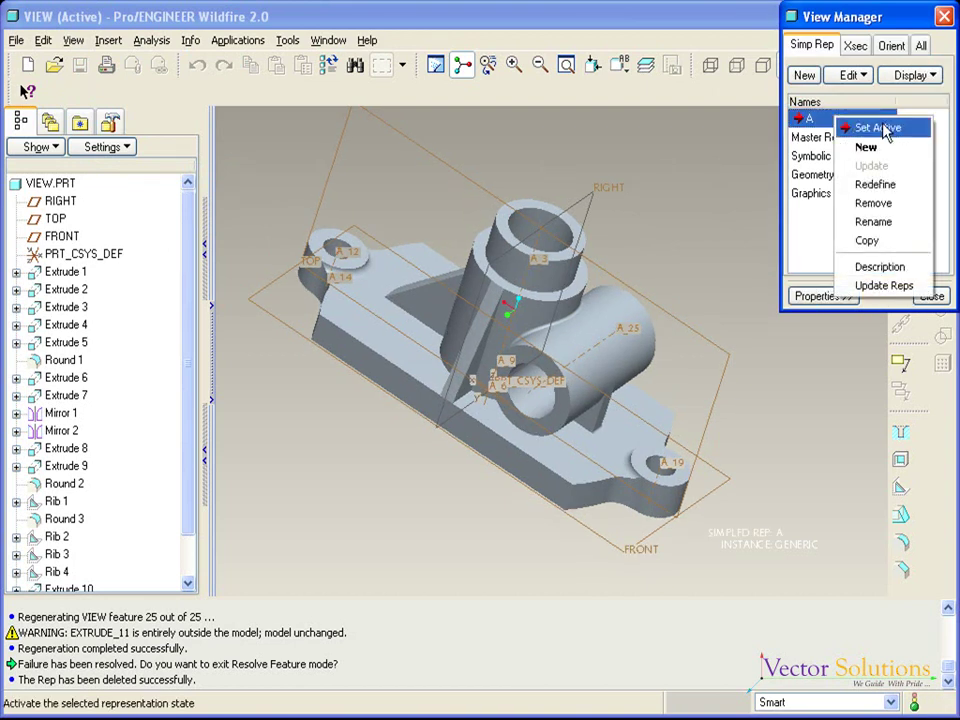
{"action": "left_click", "coordinate": [877, 185]}
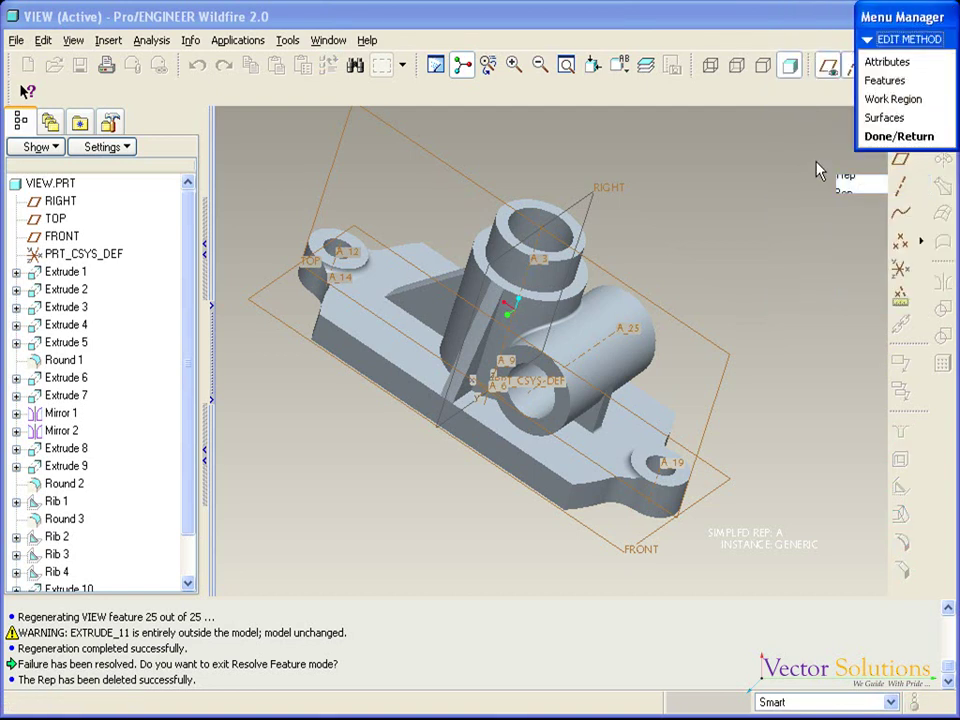
{"action": "left_click", "coordinate": [899, 84]}
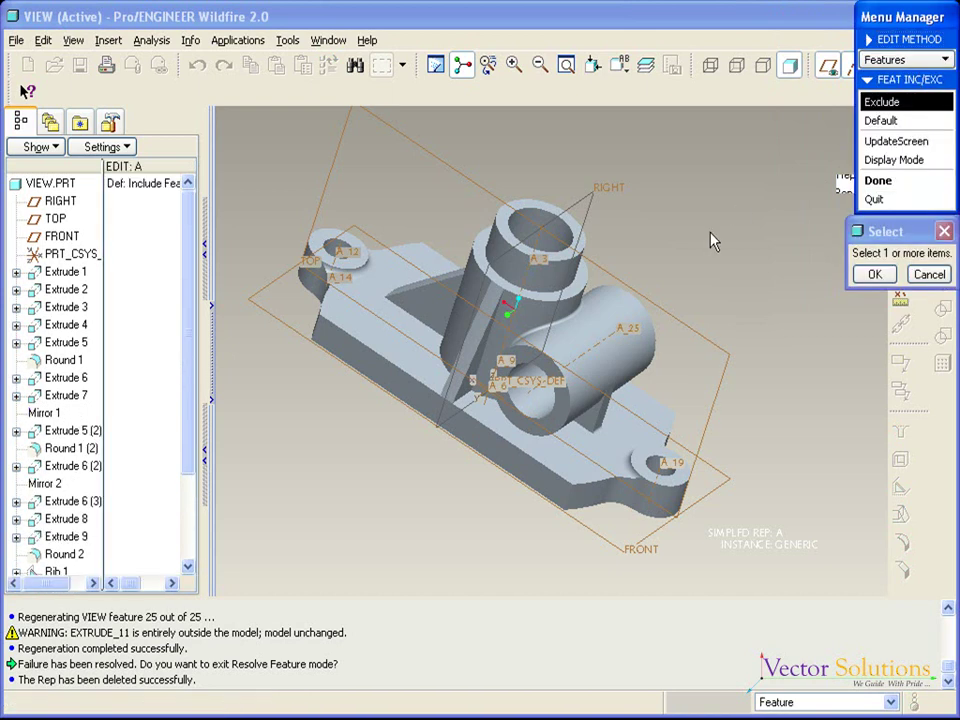
{"action": "left_click", "coordinate": [587, 254]}
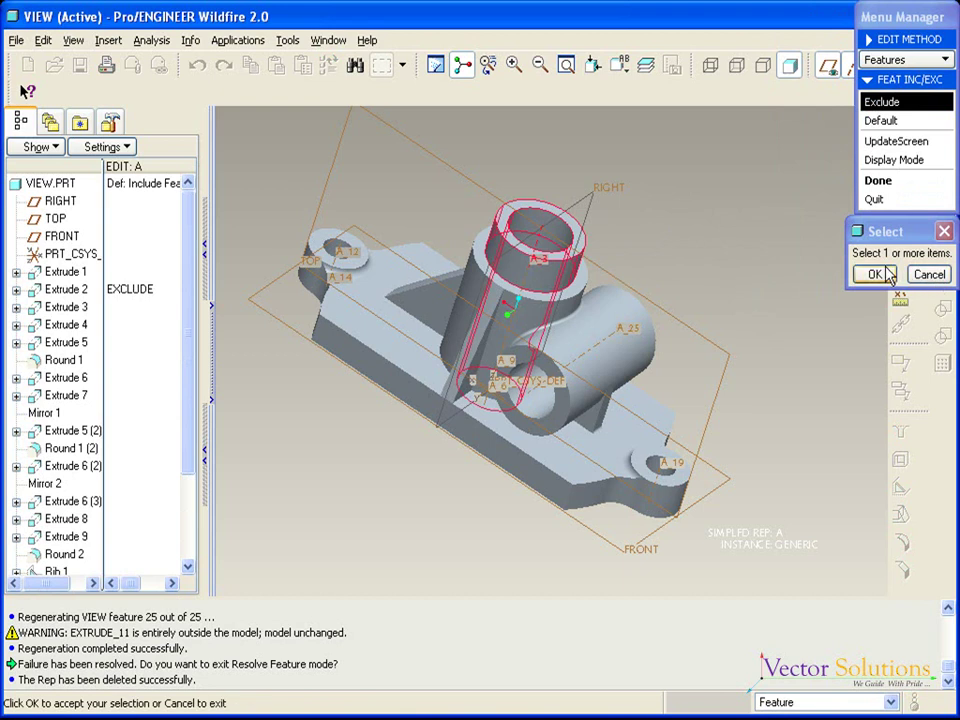
{"action": "left_click", "coordinate": [878, 181]}
Step: Finish representation A, then set Master Rep active to show the full part with its boss
{"action": "left_click", "coordinate": [893, 135]}
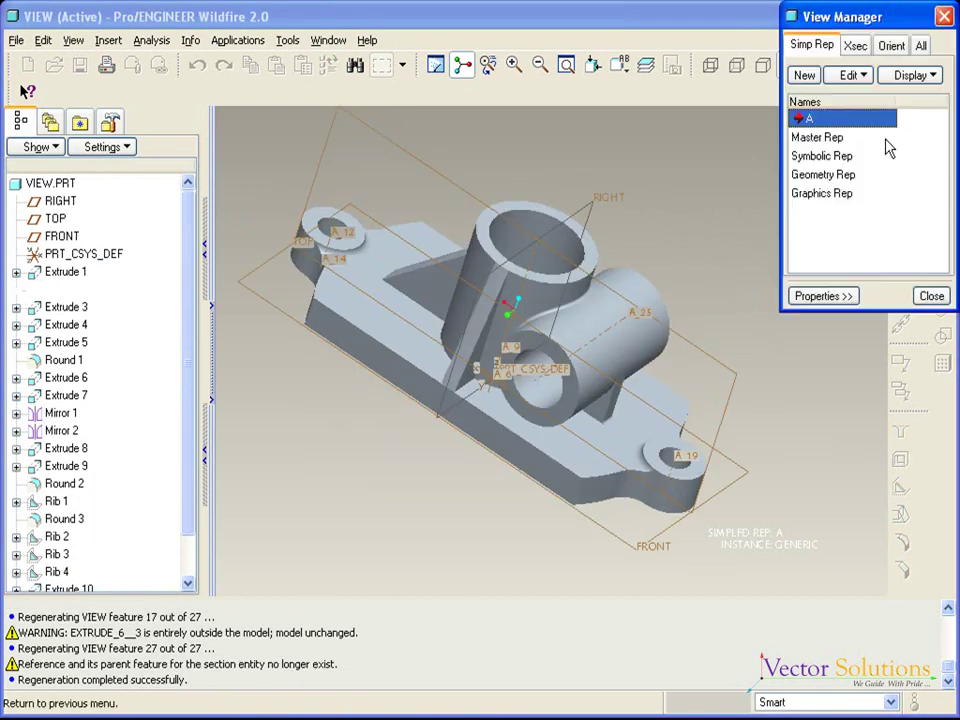
{"action": "middle_click_drag", "start_coordinate": [484, 148], "coordinate": [642, 204]}
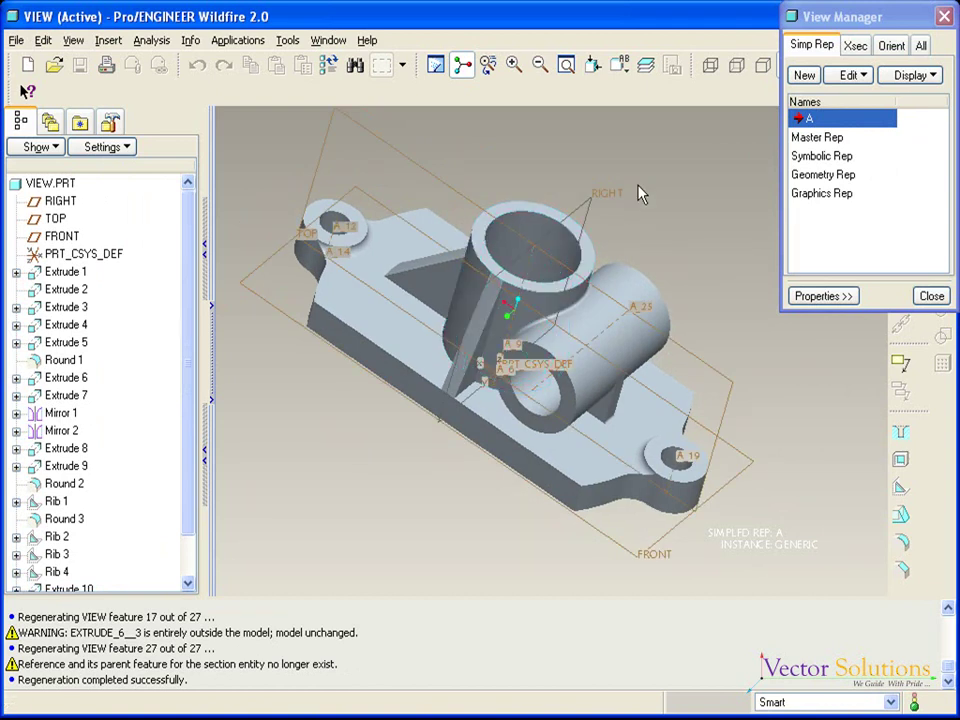
{"action": "left_click", "coordinate": [826, 141]}
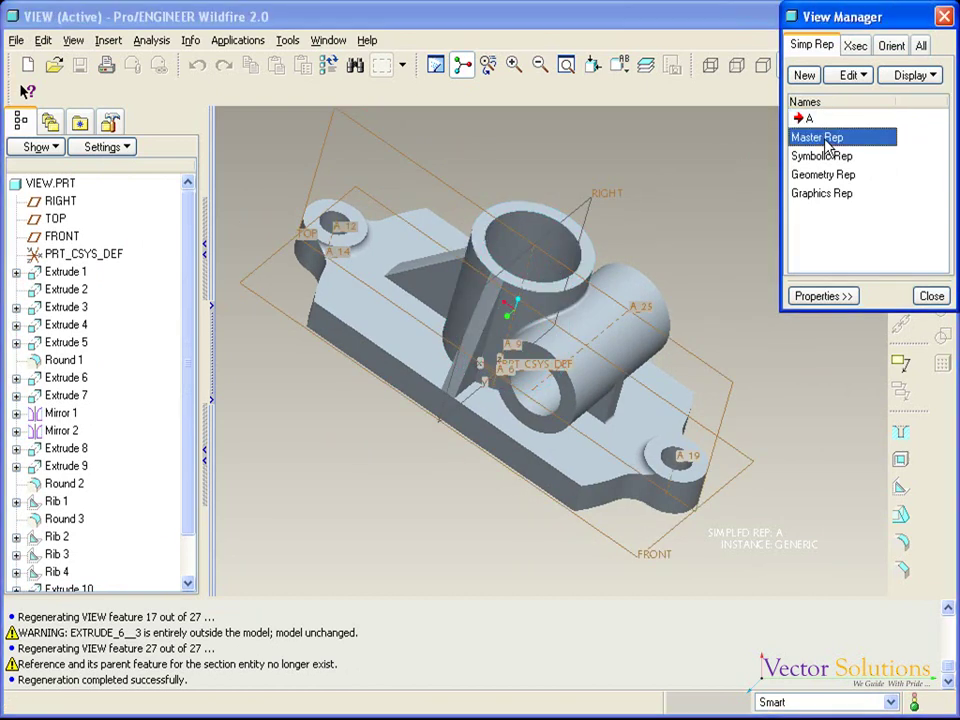
{"action": "right_click", "coordinate": [827, 144]}
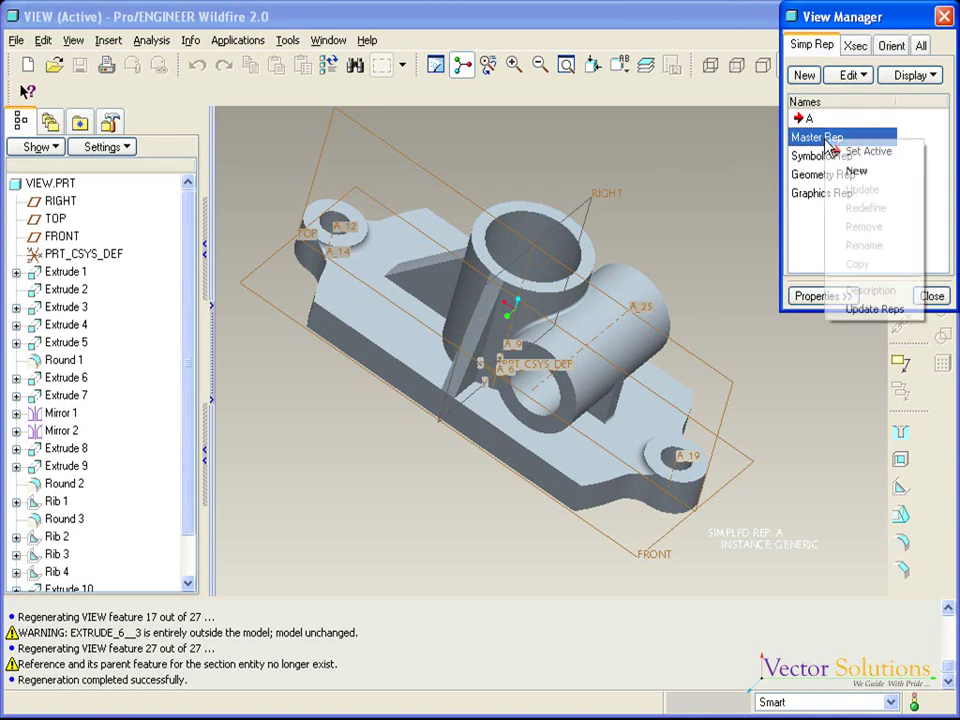
{"action": "left_click", "coordinate": [866, 152]}
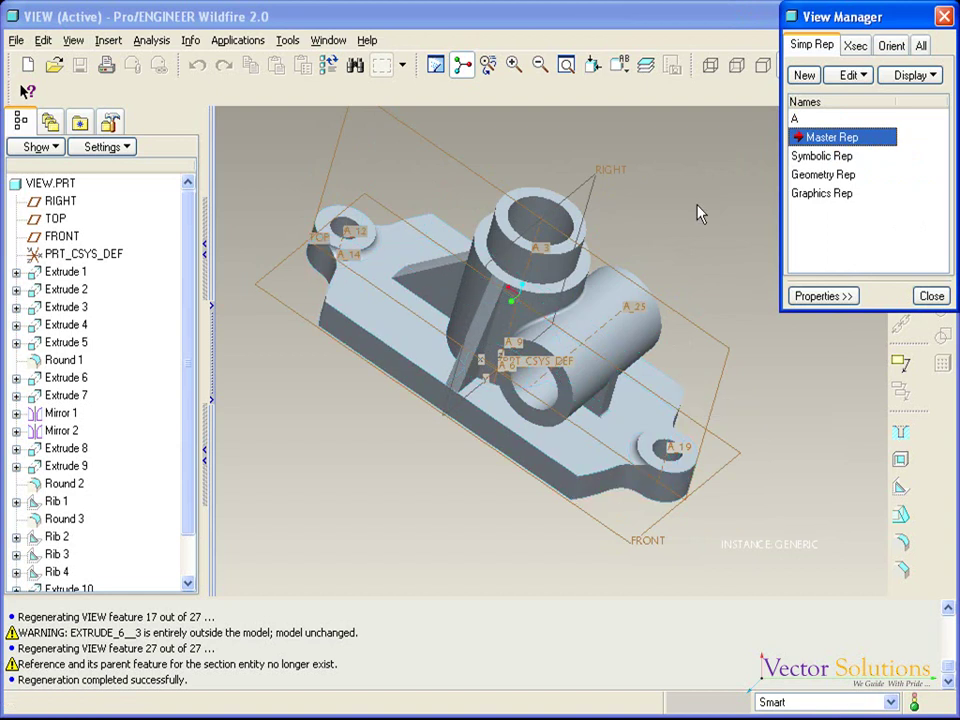
Step: Add representation B and redefine it with a solid extruded work region
{"action": "left_click", "coordinate": [806, 77]}
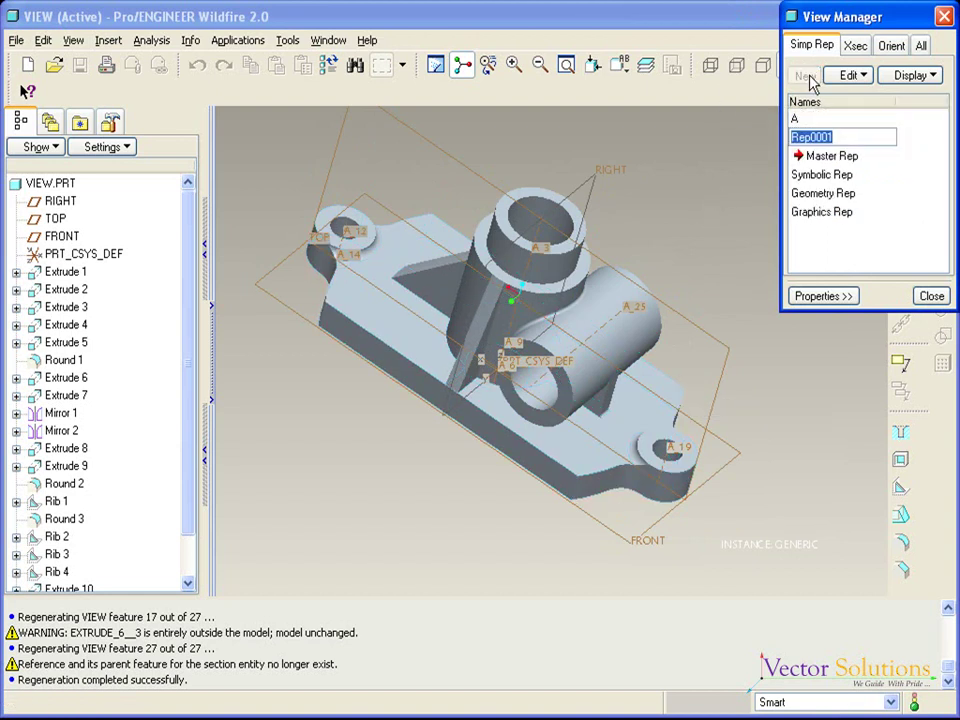
{"action": "type", "text": "B"}
{"action": "key", "text": "Return"}
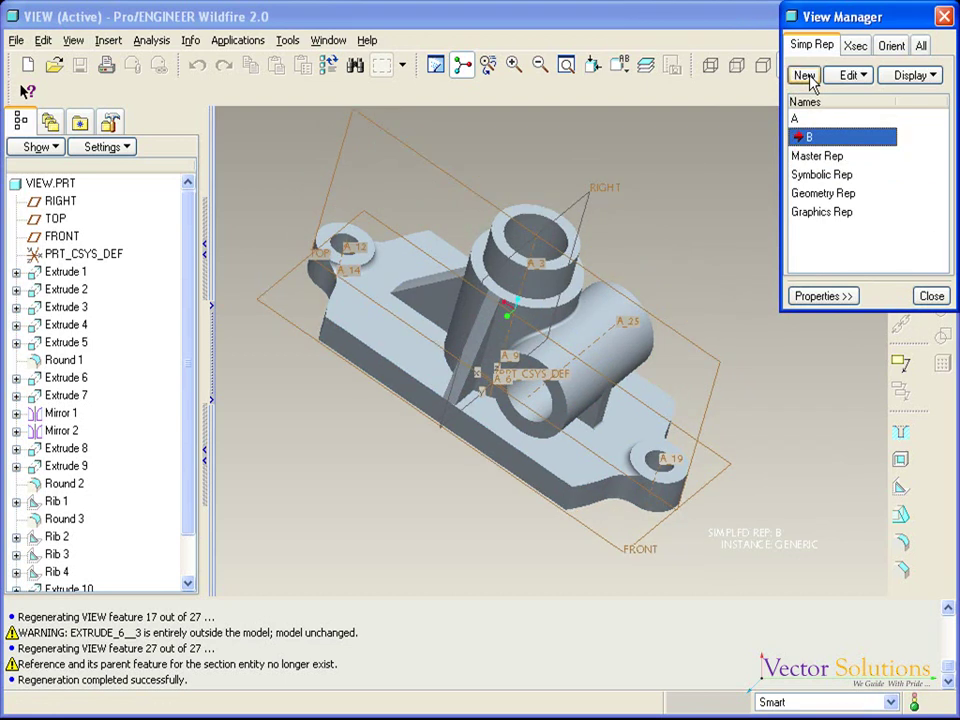
{"action": "right_click", "coordinate": [829, 141]}
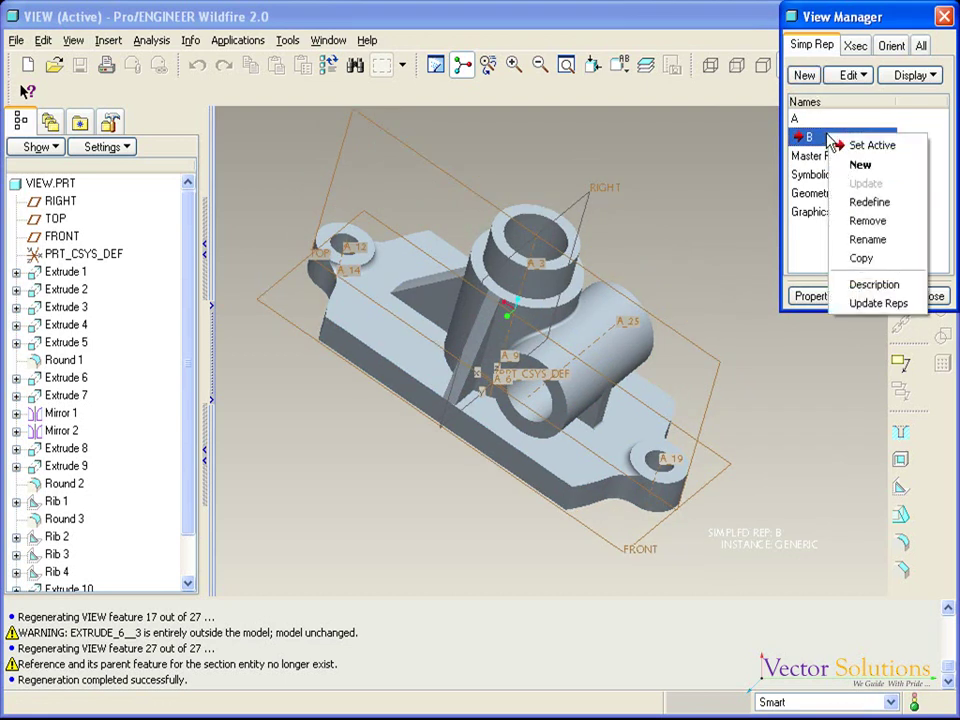
{"action": "left_click", "coordinate": [846, 202]}
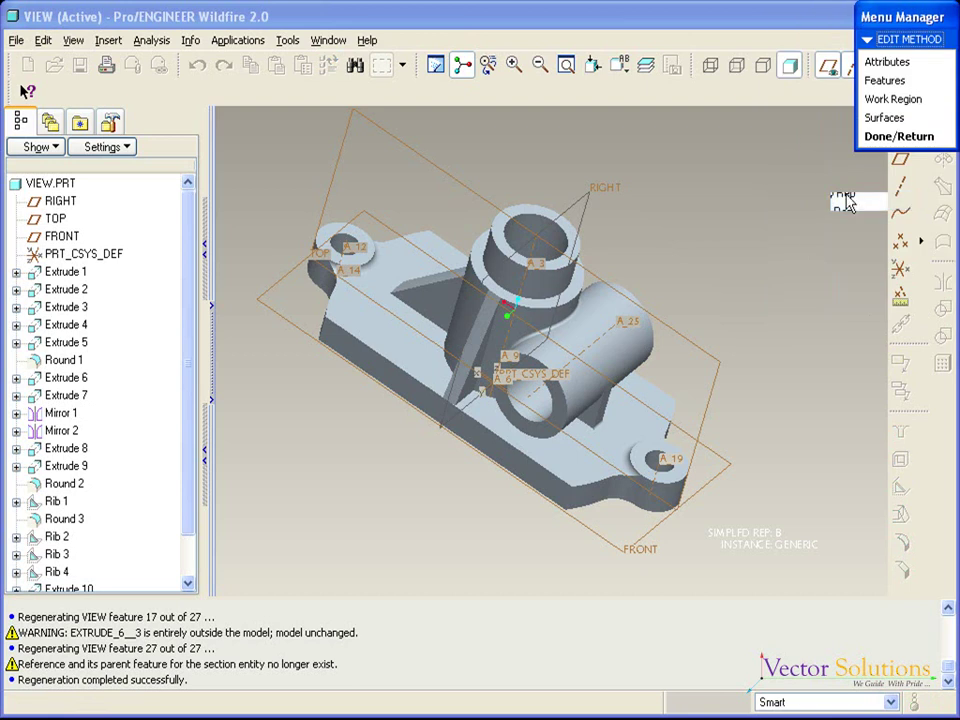
{"action": "left_click", "coordinate": [889, 100]}
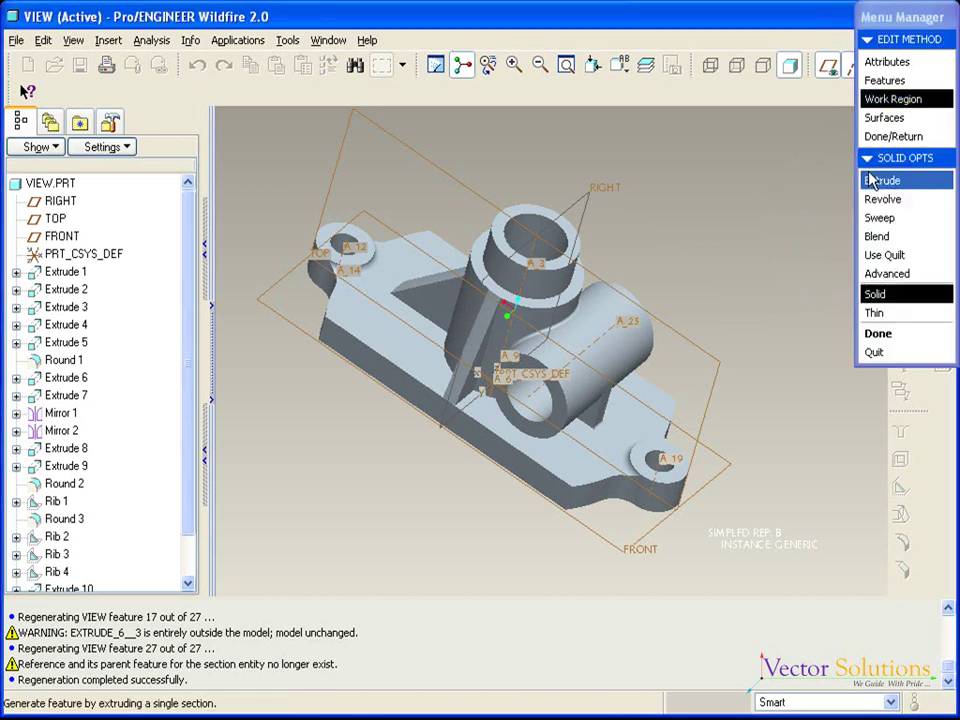
{"action": "left_click", "coordinate": [873, 295]}
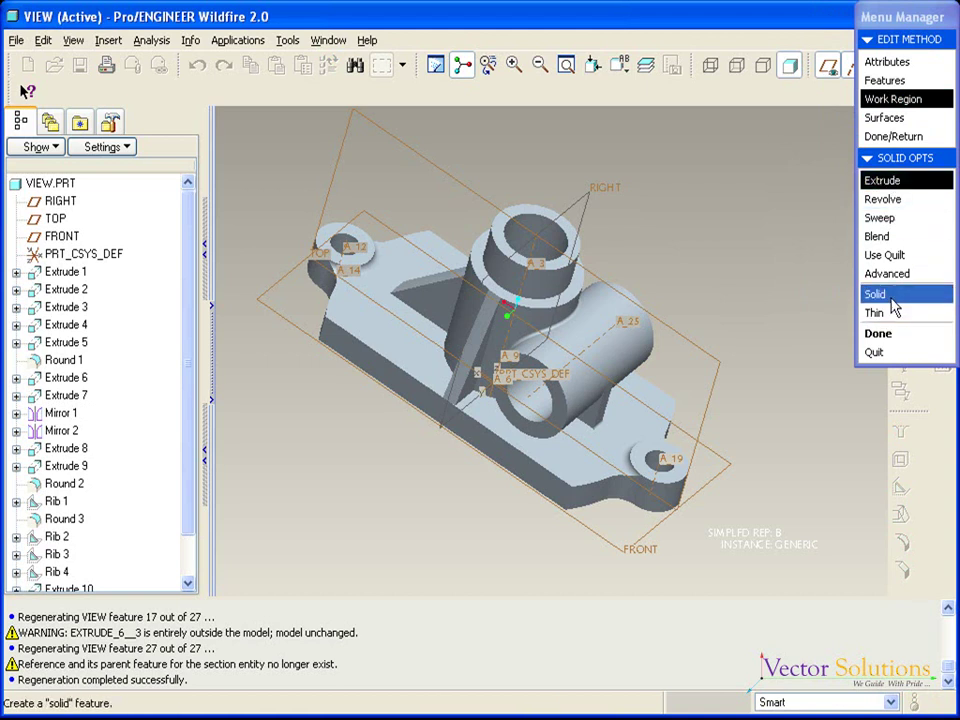
{"action": "left_click", "coordinate": [878, 333]}
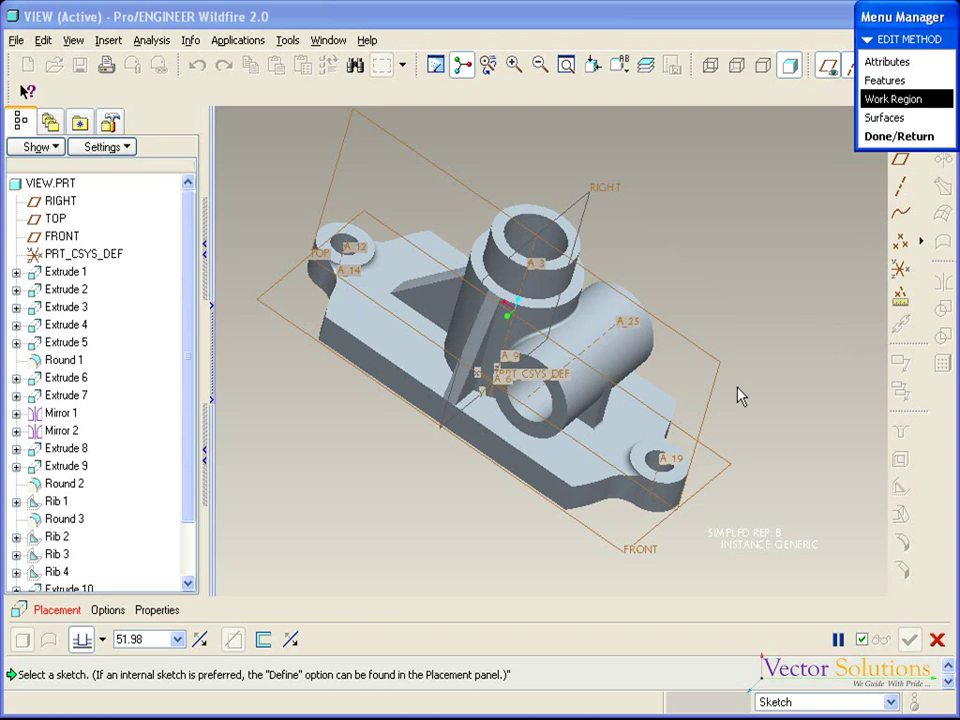
Step: Sketch a rectangle on the part's top surface, left of the central boss
{"action": "left_click", "coordinate": [45, 611]}
{"action": "left_click", "coordinate": [210, 588]}
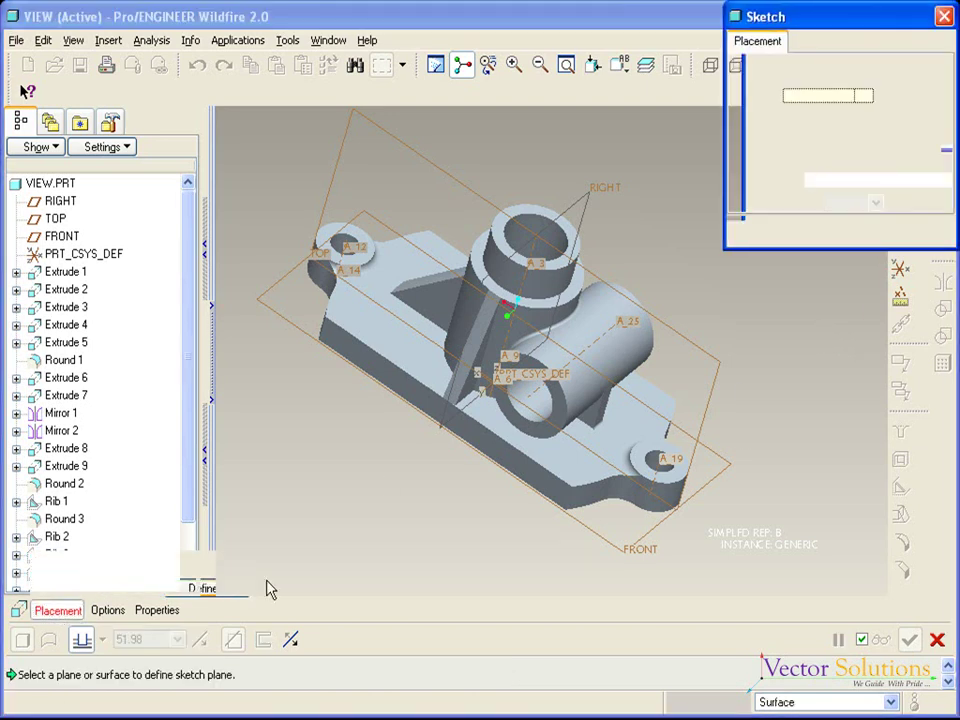
{"action": "left_click", "coordinate": [374, 330]}
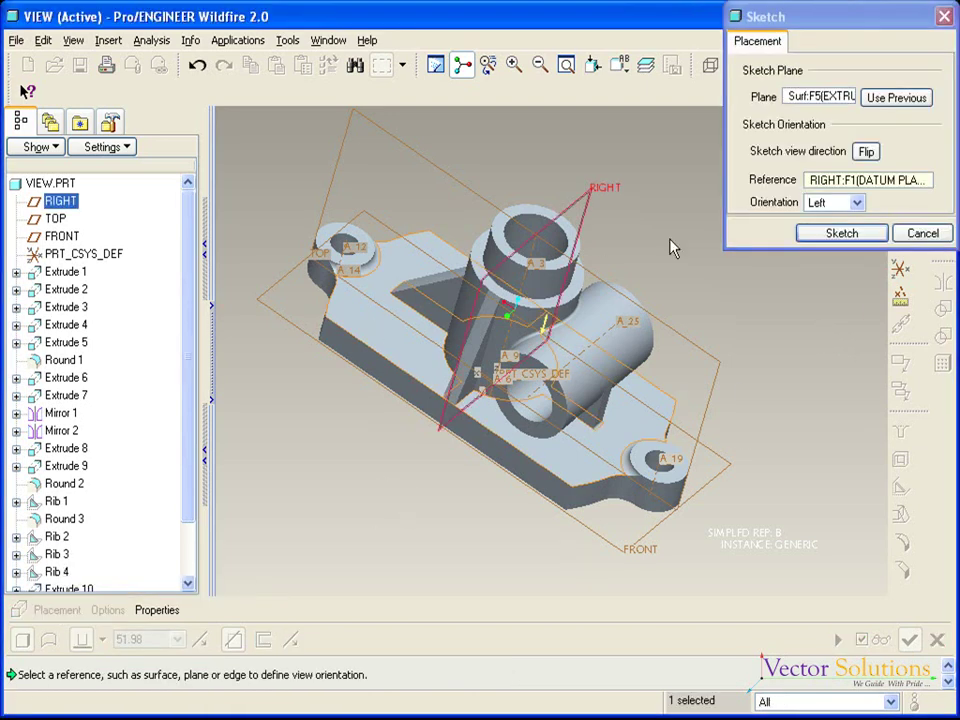
{"action": "left_click", "coordinate": [828, 234]}
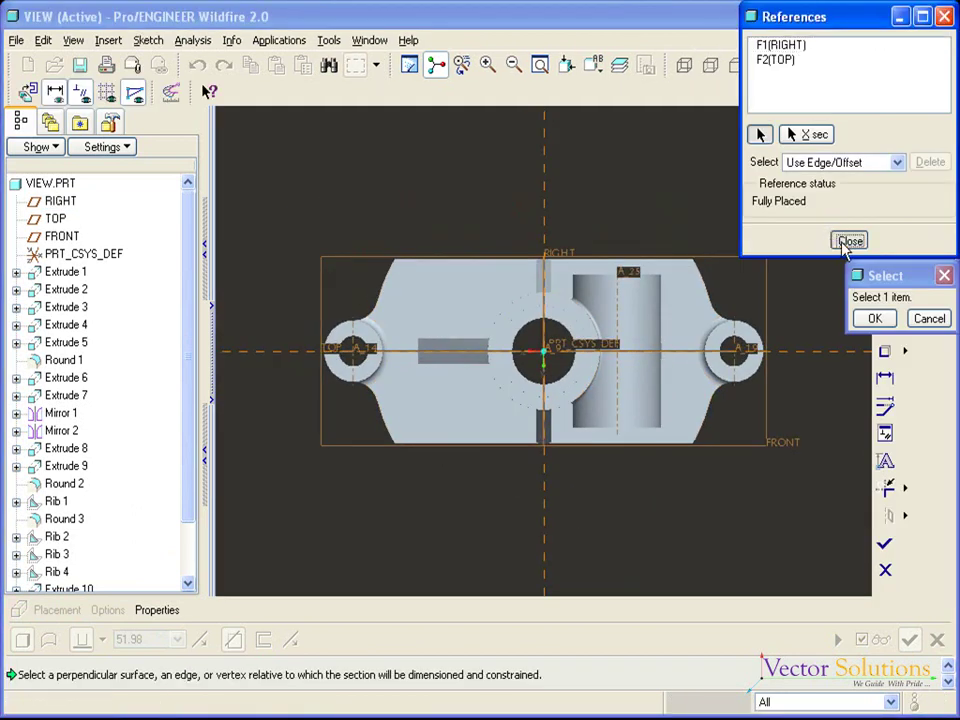
{"action": "left_click", "coordinate": [846, 238]}
{"action": "left_click", "coordinate": [886, 188]}
{"action": "left_click", "coordinate": [420, 392]}
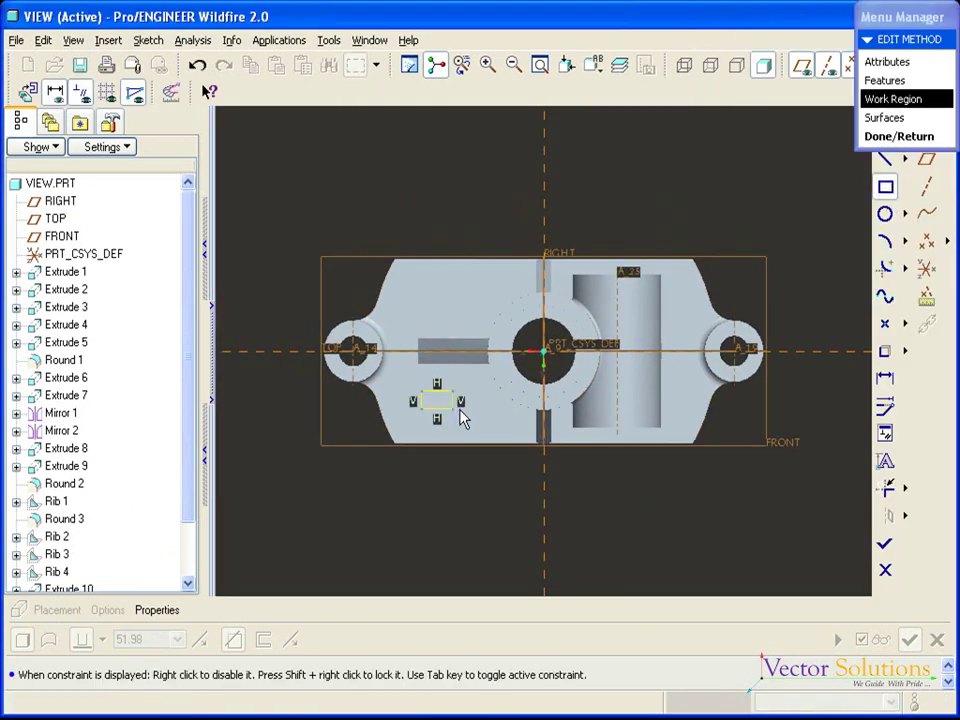
{"action": "left_click", "coordinate": [478, 418]}
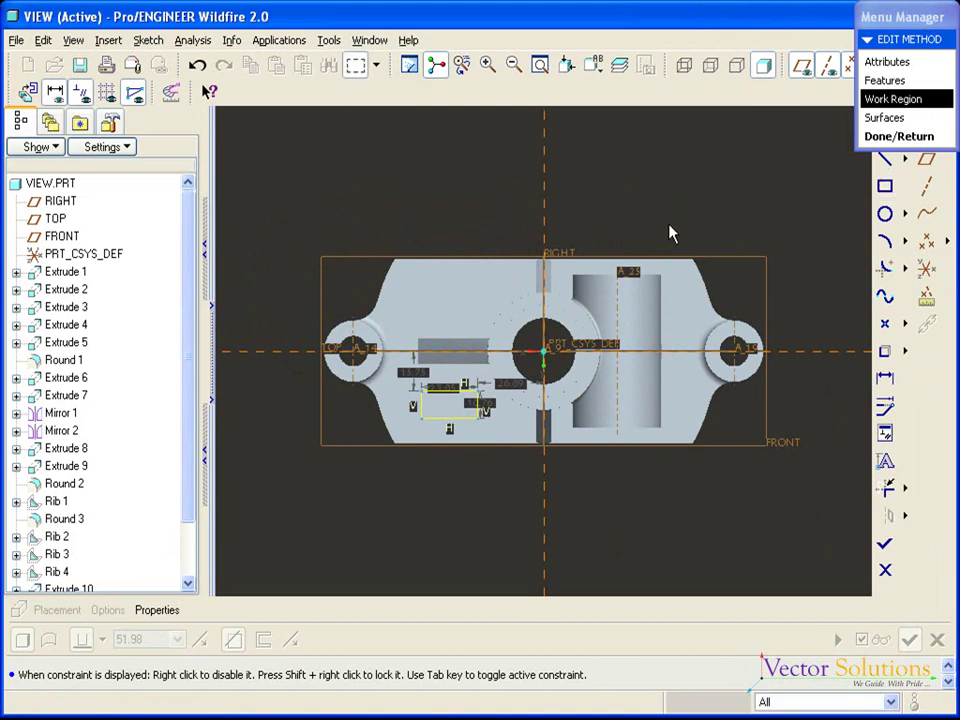
{"action": "left_click", "coordinate": [883, 536]}
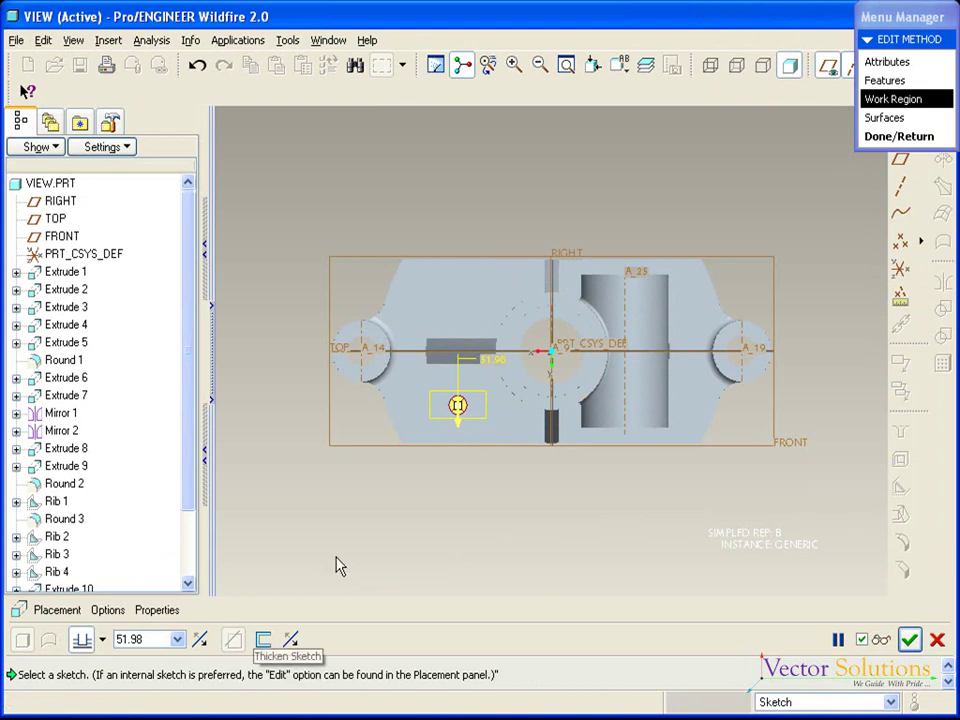
Step: Complete the 51.98-deep extruded work region and finish editing representation B
{"action": "key", "text": "ctrl+d"}
{"action": "left_click", "coordinate": [913, 652]}
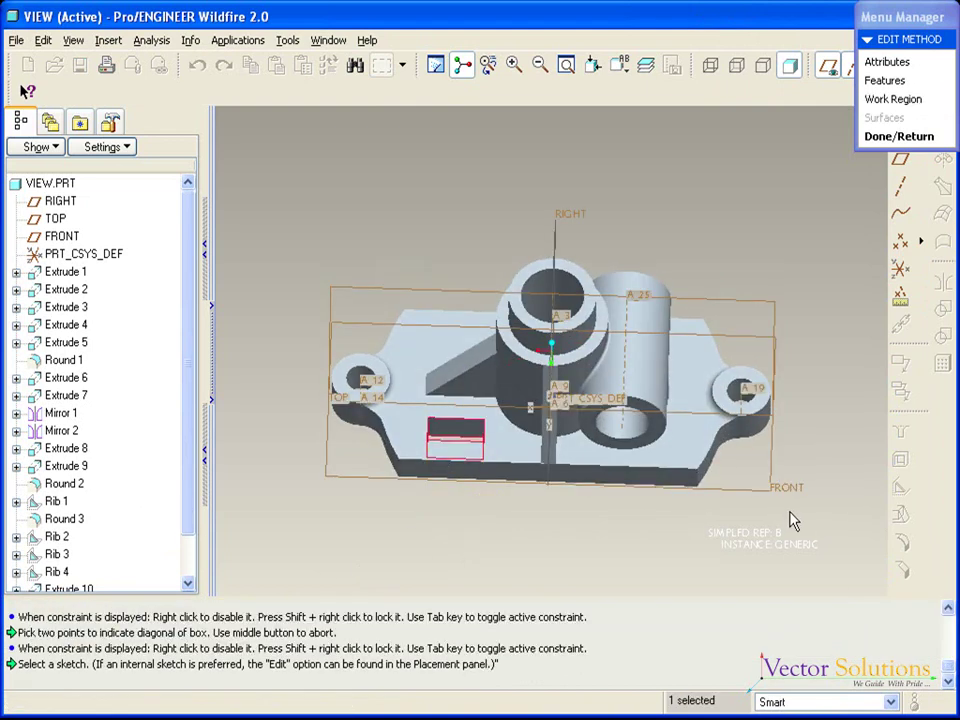
{"action": "middle_click_drag", "start_coordinate": [810, 306], "coordinate": [450, 441]}
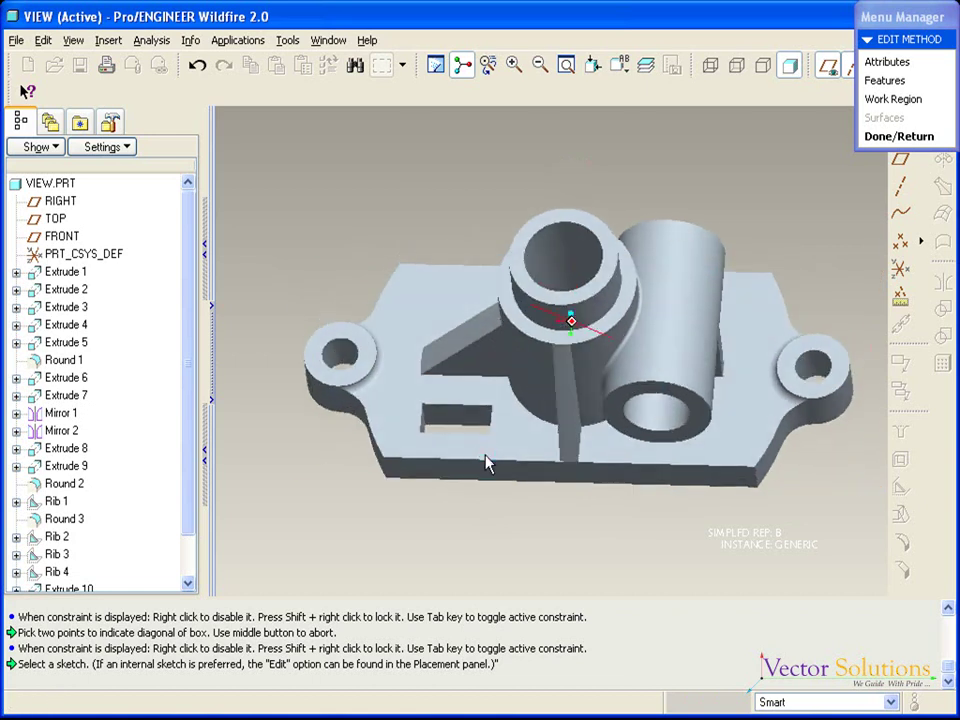
{"action": "left_click", "coordinate": [899, 136]}
Step: Set Master Rep active again to show the full part
{"action": "mouse_move", "coordinate": [465, 170]}
{"action": "middle_mouse_down"}
{"action": "mouse_move", "coordinate": [514, 186]}
{"action": "mouse_move", "coordinate": [476, 137]}
{"action": "mouse_move", "coordinate": [459, 131]}
{"action": "middle_mouse_up"}
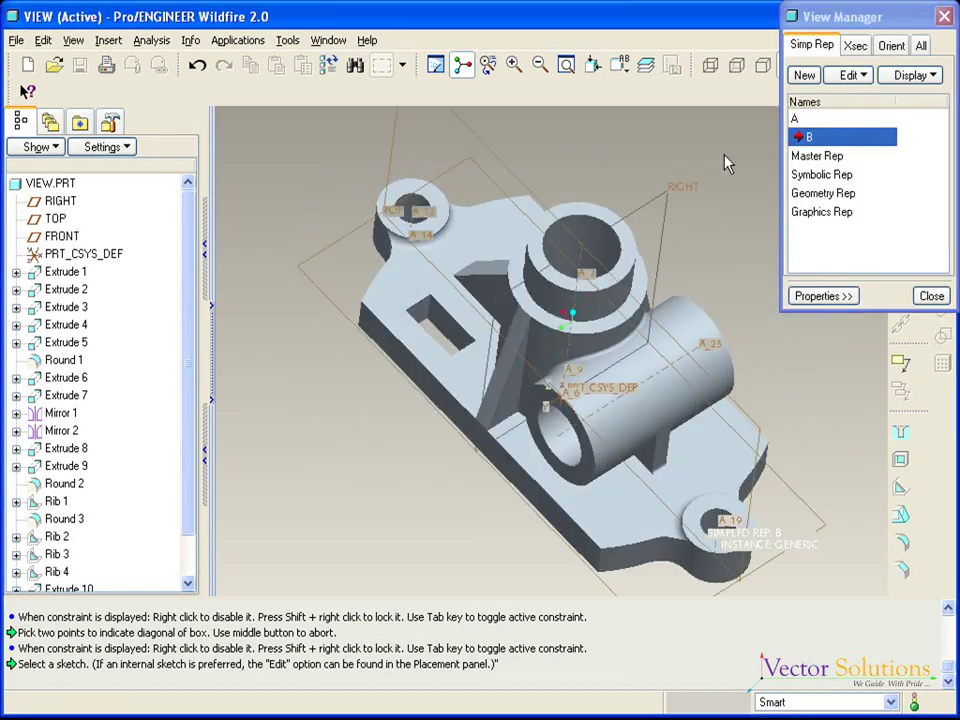
{"action": "left_click", "coordinate": [833, 158]}
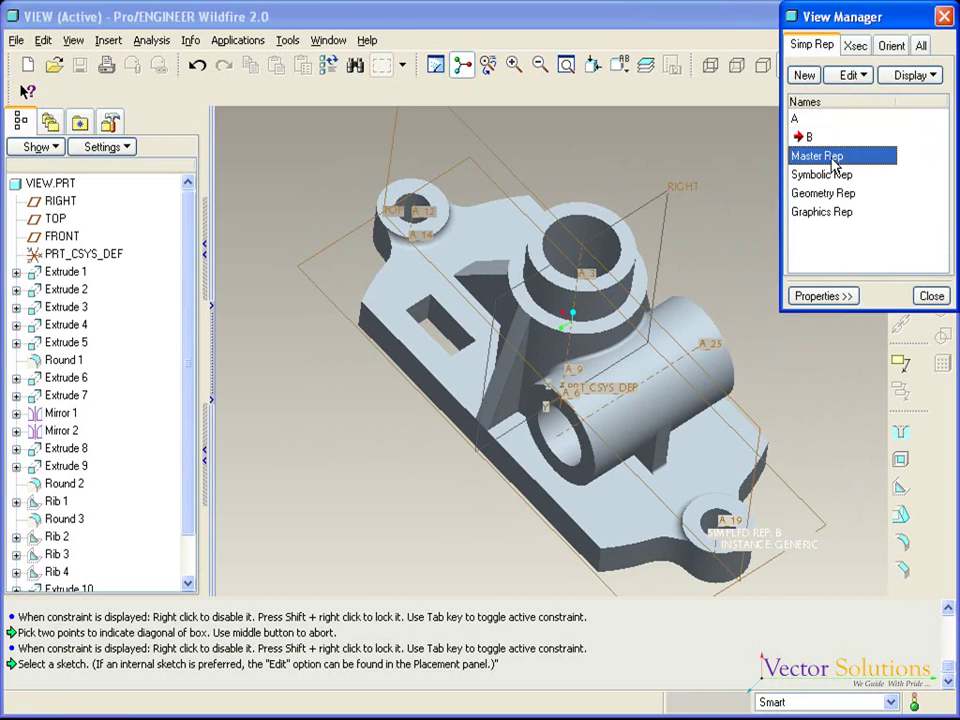
{"action": "right_click", "coordinate": [834, 164]}
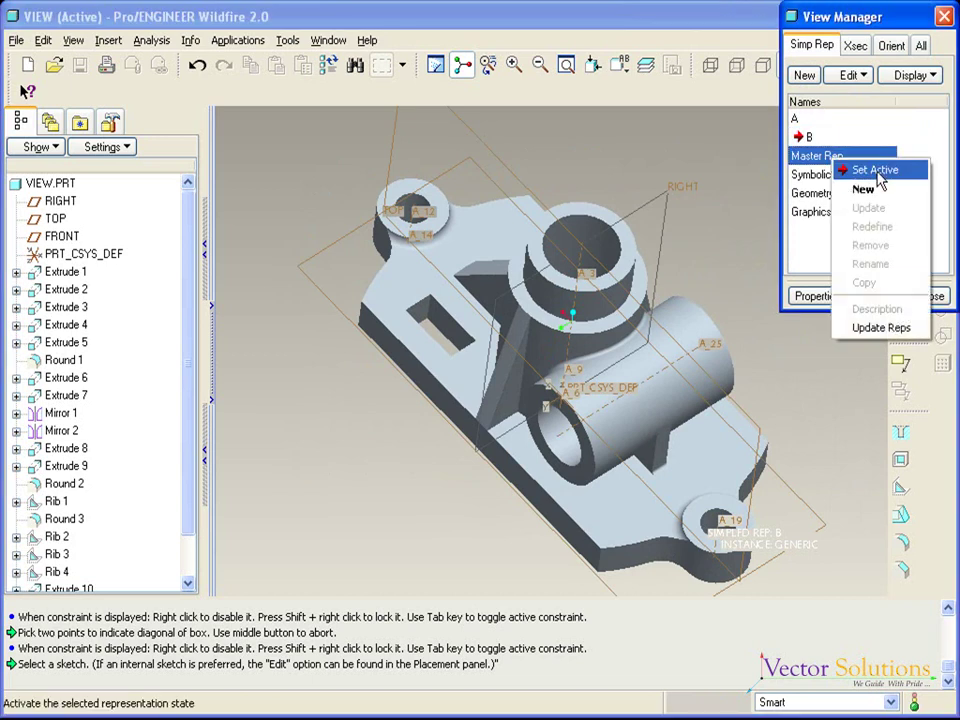
{"action": "left_click", "coordinate": [876, 172]}
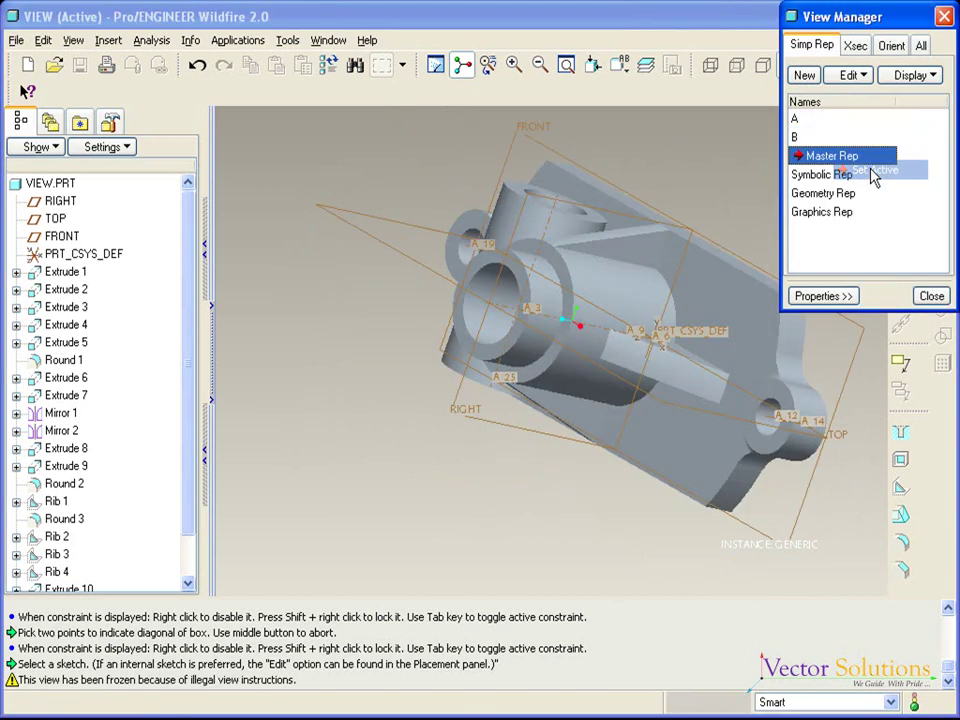
Step: Add representation C and start redefining its contents in the default view
{"action": "left_click", "coordinate": [805, 78]}
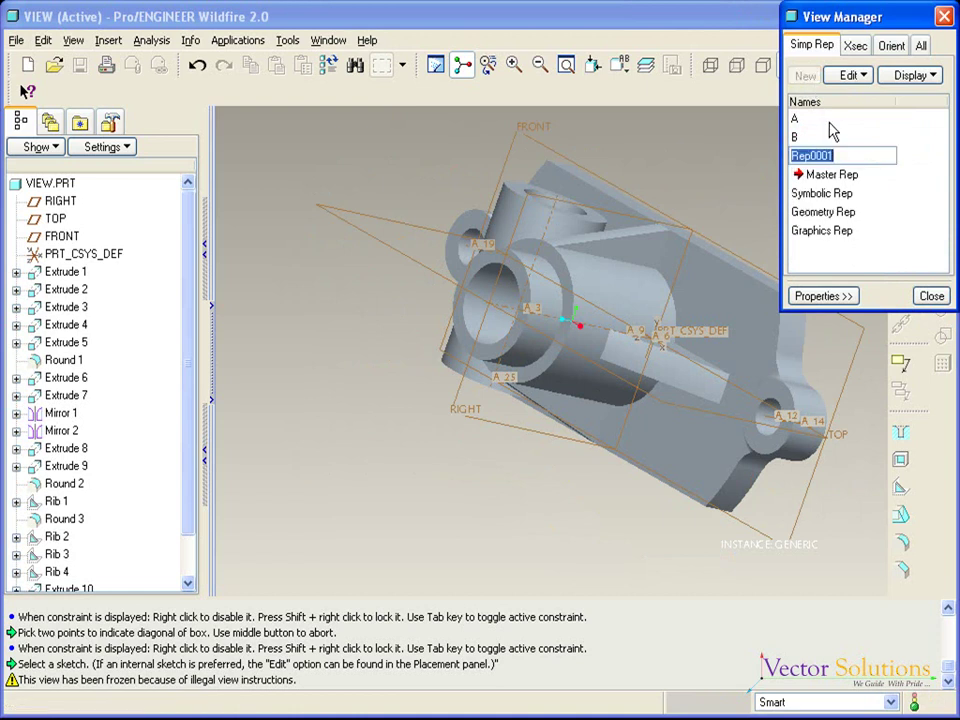
{"action": "type", "text": "C"}
{"action": "key", "text": "Return"}
{"action": "right_click", "coordinate": [845, 160]}
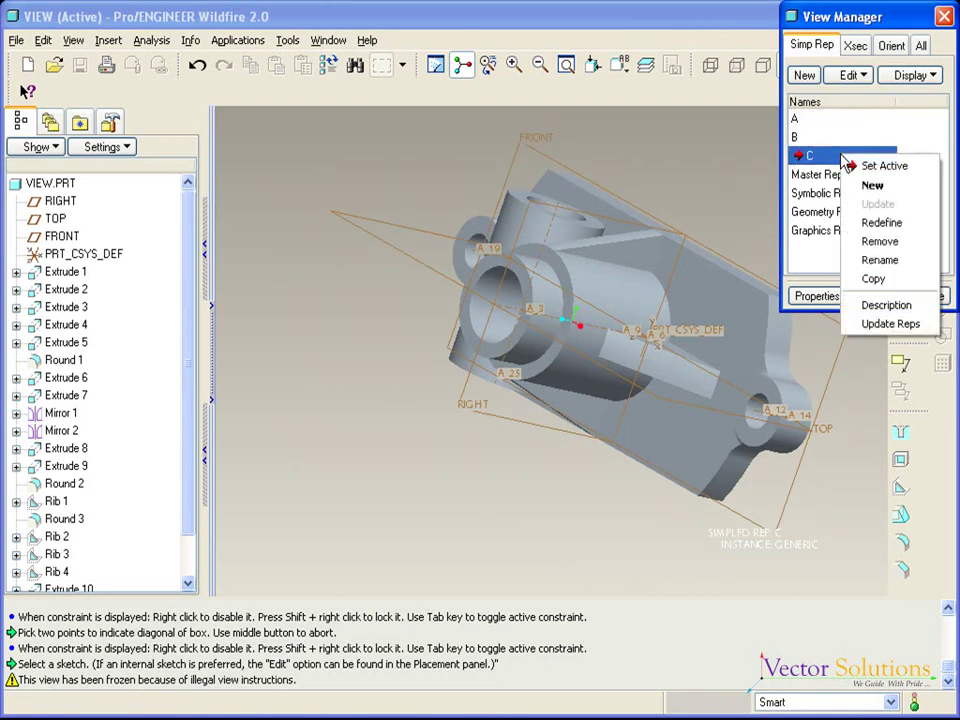
{"action": "left_click", "coordinate": [884, 225]}
{"action": "key", "text": "ctrl+d"}
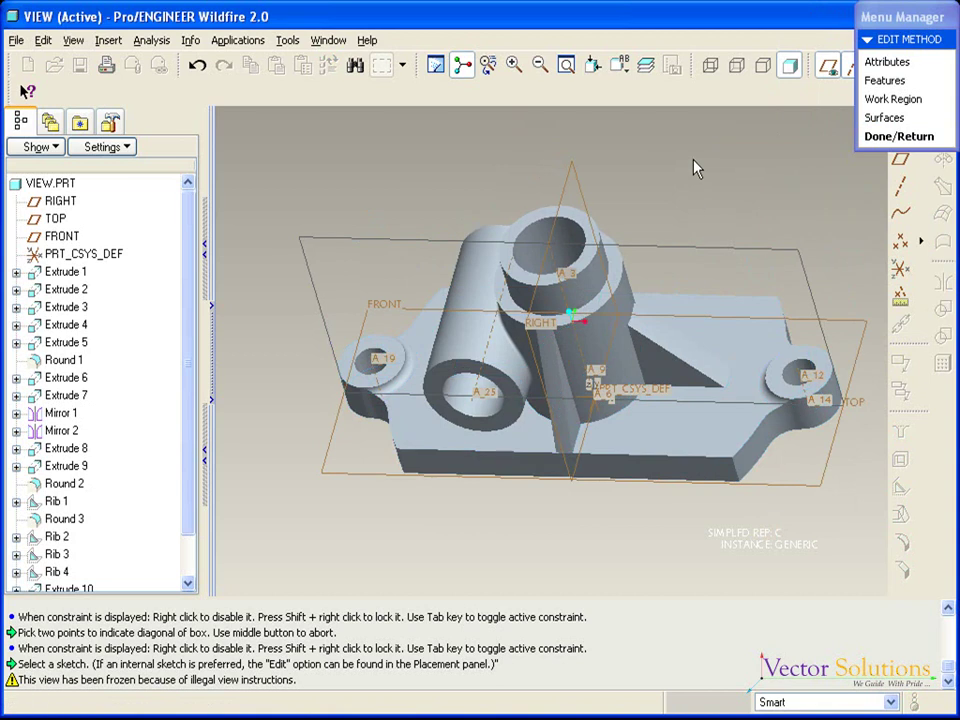
Step: Define C from copied surfaces: base plate top, cylinder rim and both boss faces
{"action": "left_click", "coordinate": [884, 119]}
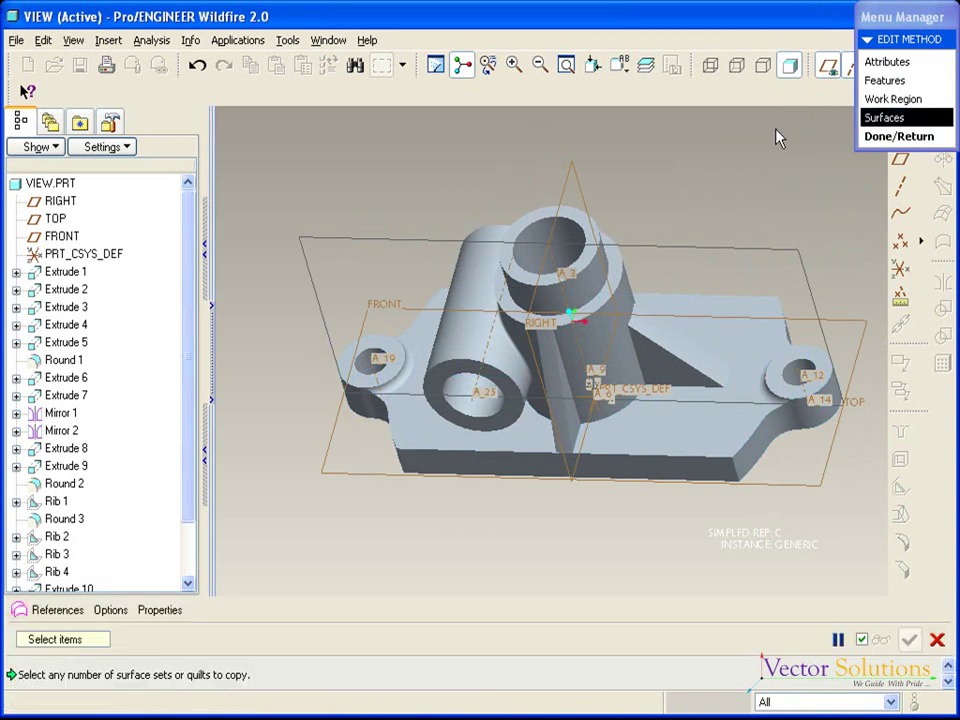
{"action": "left_click", "coordinate": [711, 313]}
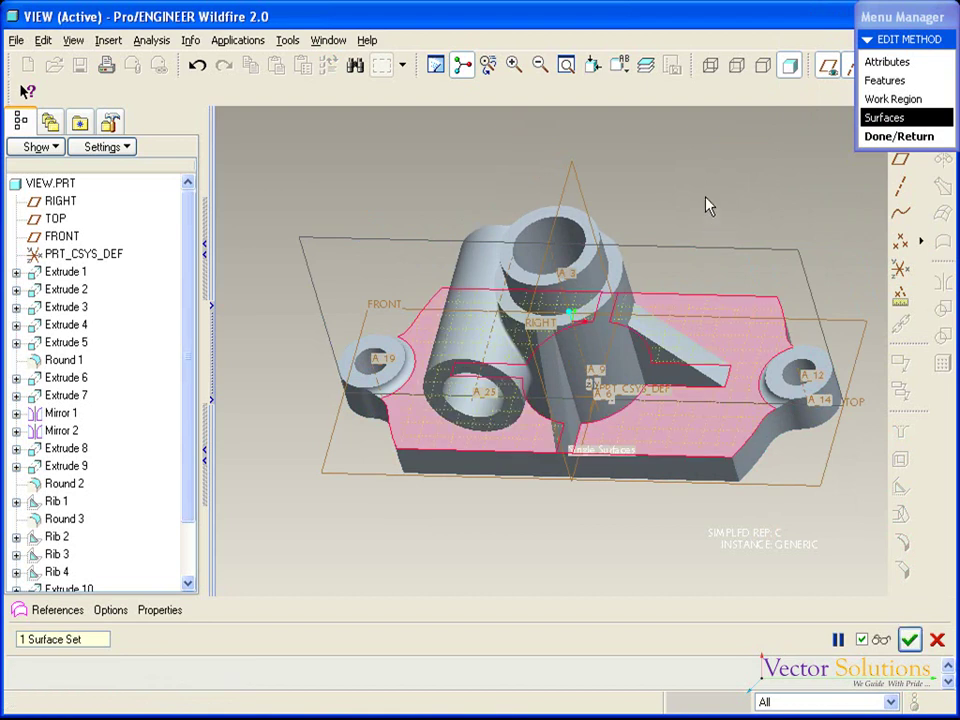
{"action": "left_click", "coordinate": [545, 220], "text": "ctrl"}
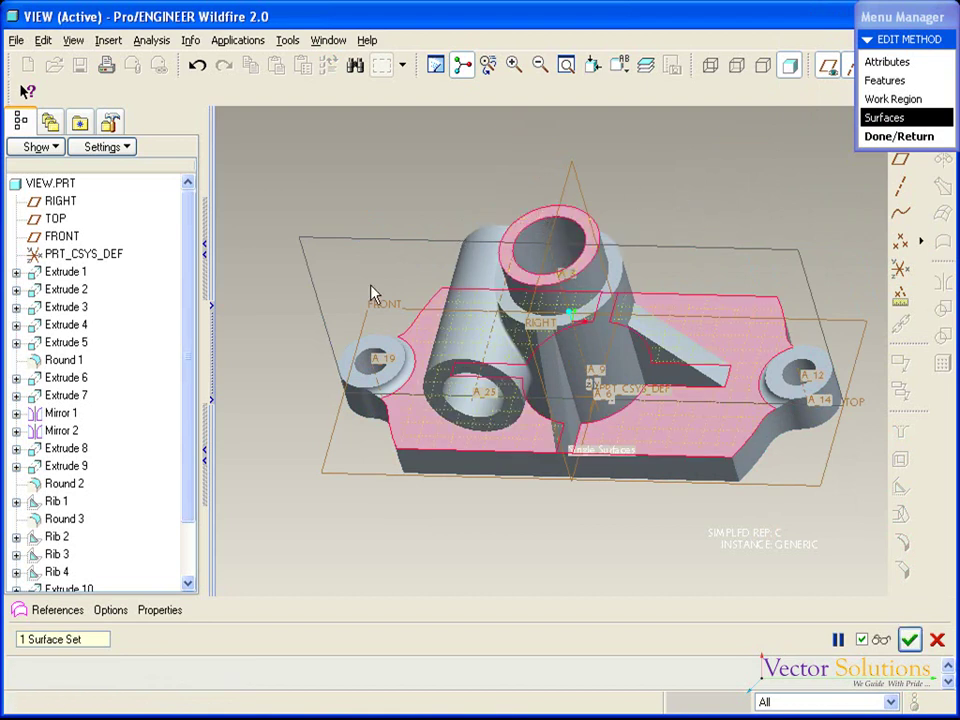
{"action": "left_click", "coordinate": [349, 360], "text": "ctrl"}
{"action": "left_click", "coordinate": [829, 377], "text": "ctrl"}
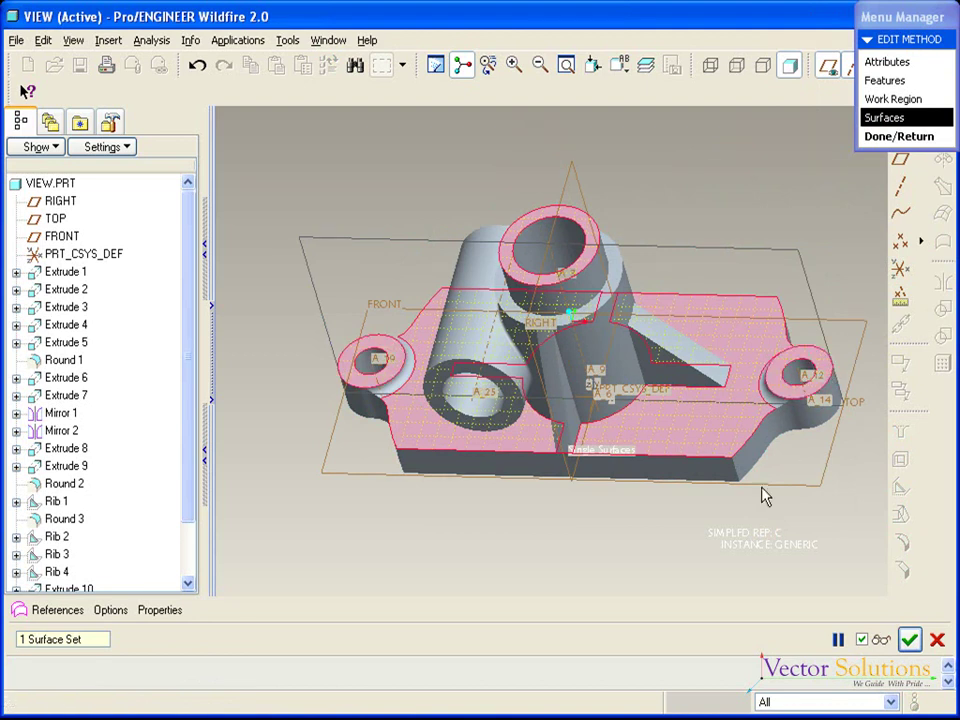
{"action": "left_click", "coordinate": [909, 639]}
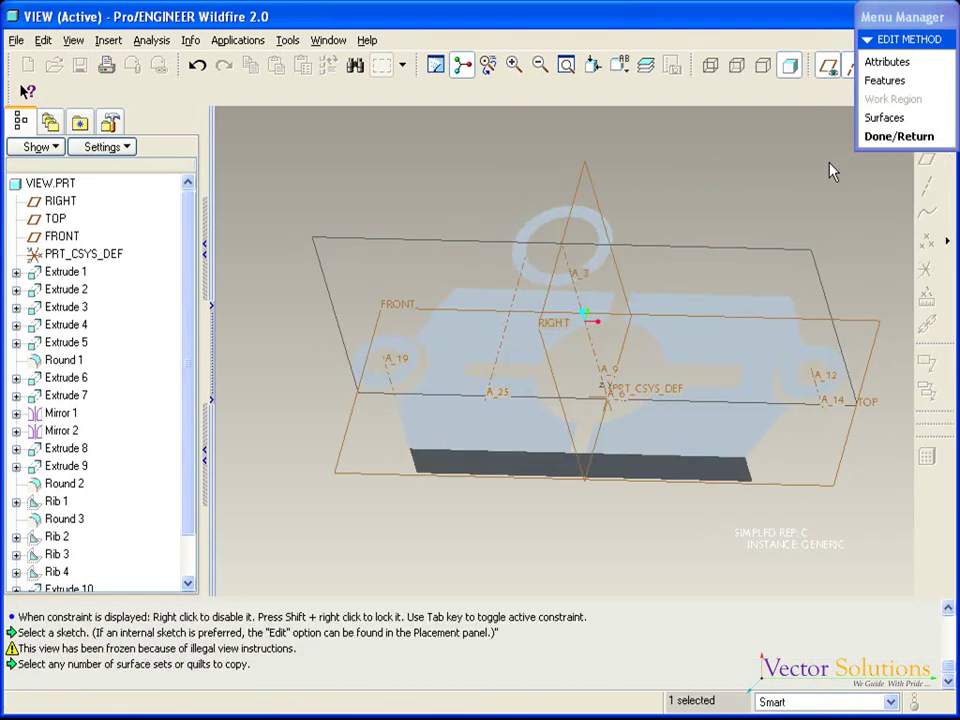
{"action": "mouse_move", "coordinate": [724, 193]}
{"action": "middle_mouse_down"}
{"action": "mouse_move", "coordinate": [714, 140]}
{"action": "mouse_move", "coordinate": [716, 160]}
{"action": "middle_mouse_up"}
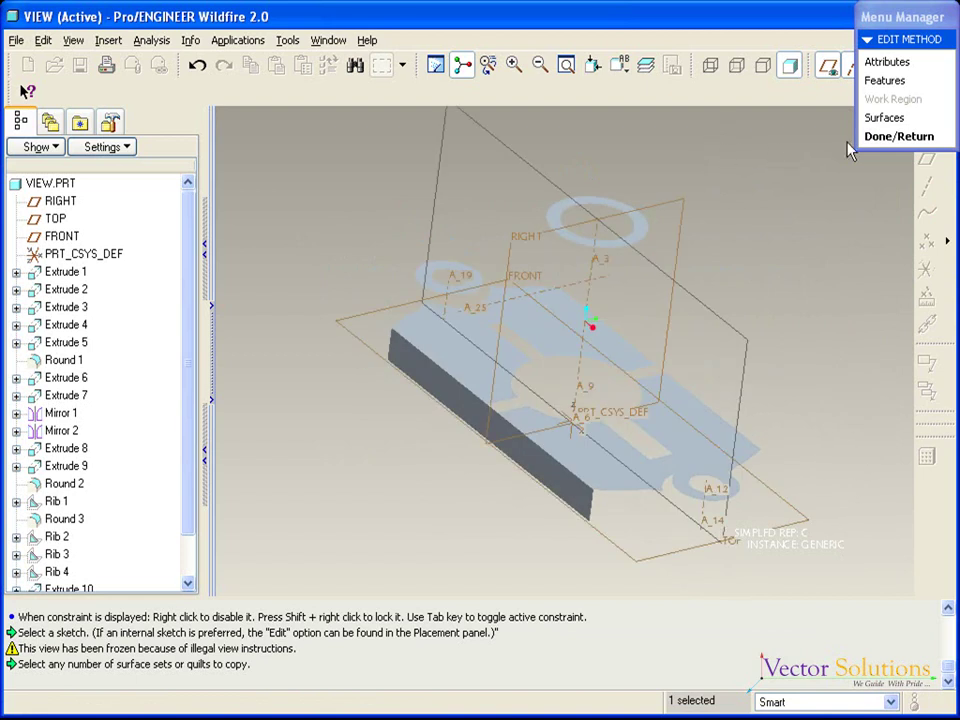
{"action": "left_click", "coordinate": [899, 136]}
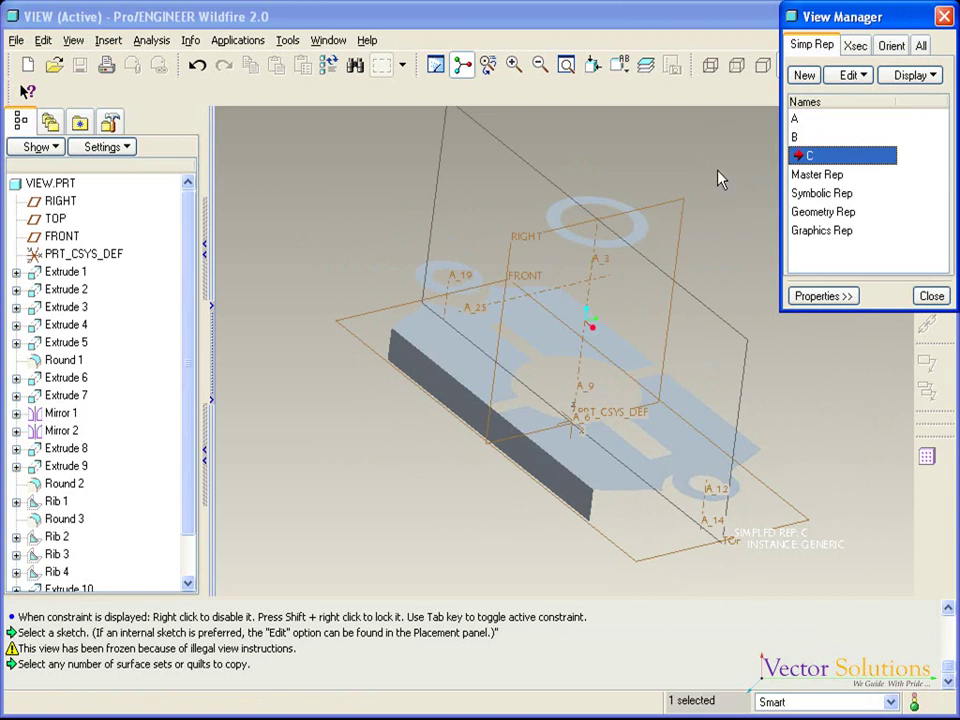
Step: Set Master Rep active to restore the full part
{"action": "middle_click_drag", "start_coordinate": [716, 178], "coordinate": [722, 178]}
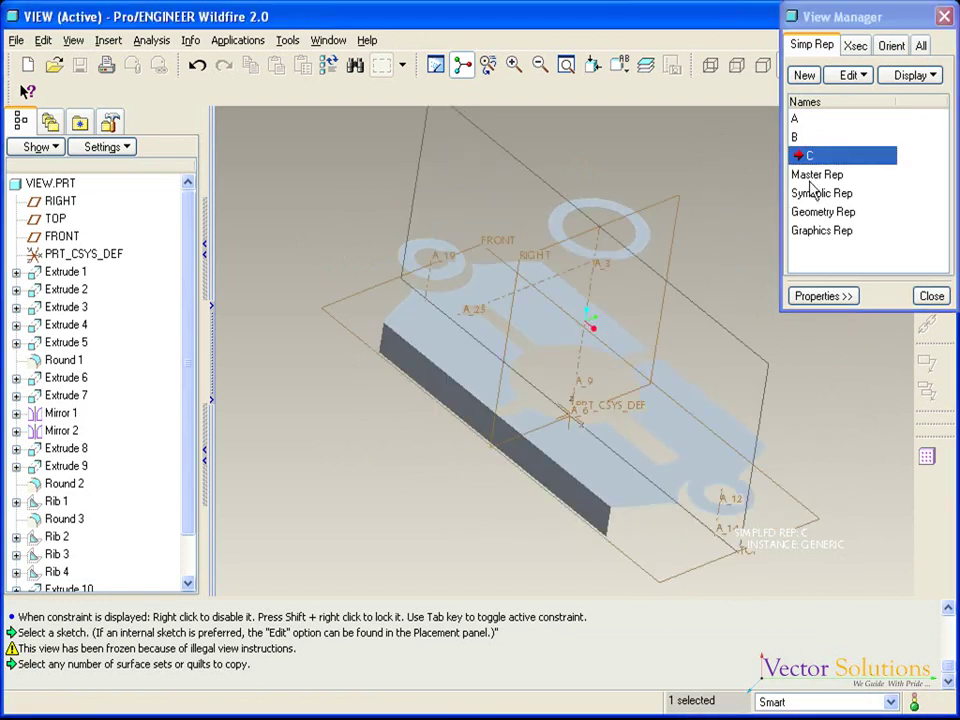
{"action": "left_click", "coordinate": [815, 177]}
{"action": "right_click", "coordinate": [815, 177]}
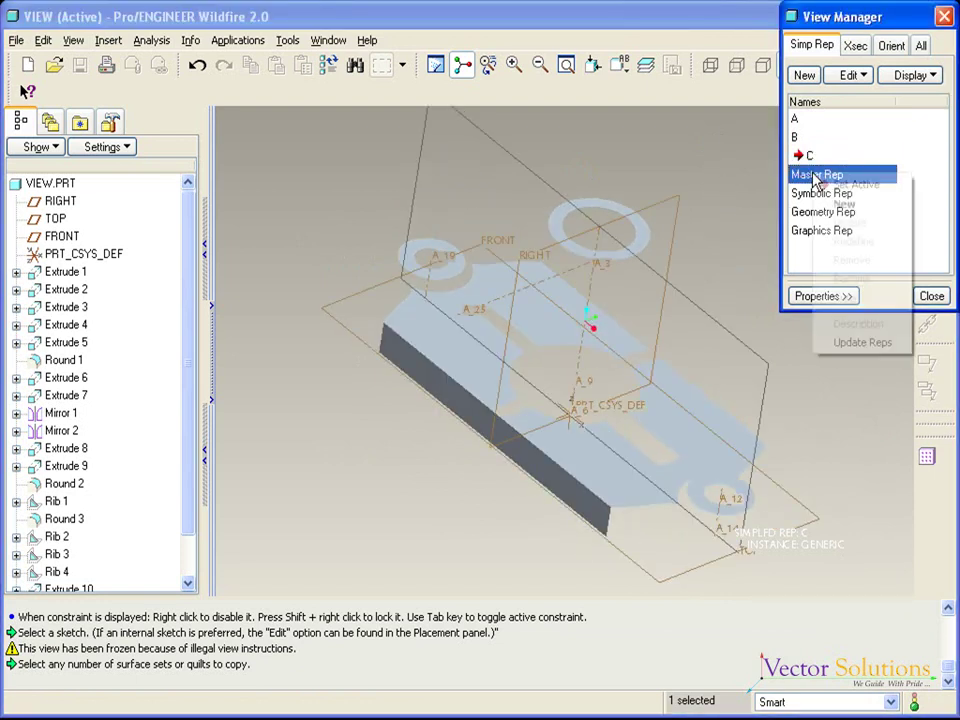
{"action": "left_click", "coordinate": [868, 186]}
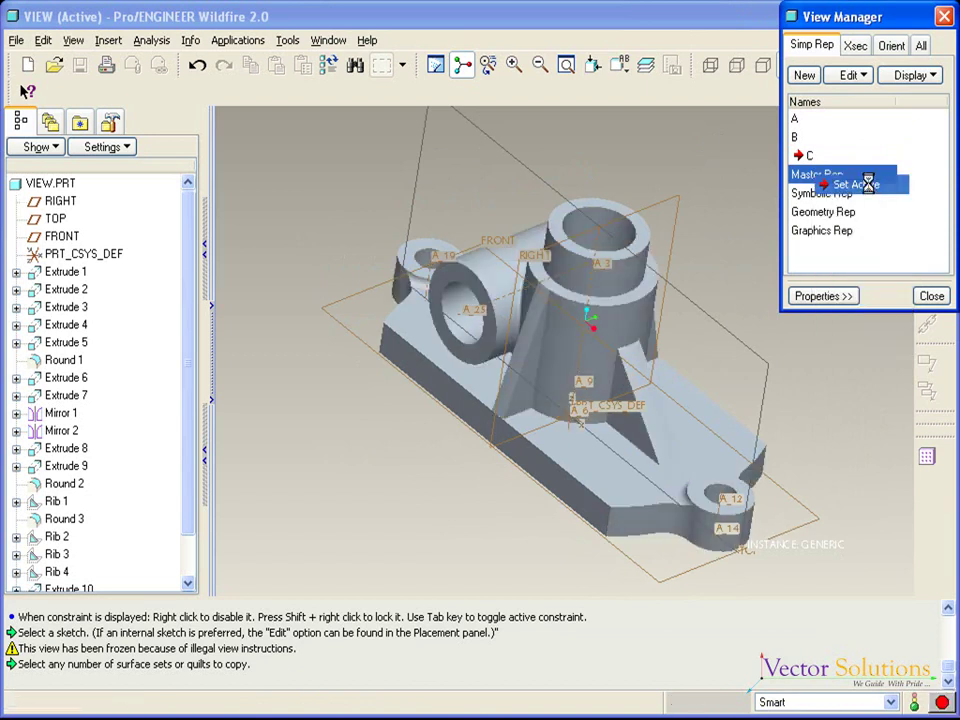
Step: Create single planar cross-section 1 through the TOP datum plane
{"action": "left_click", "coordinate": [857, 50]}
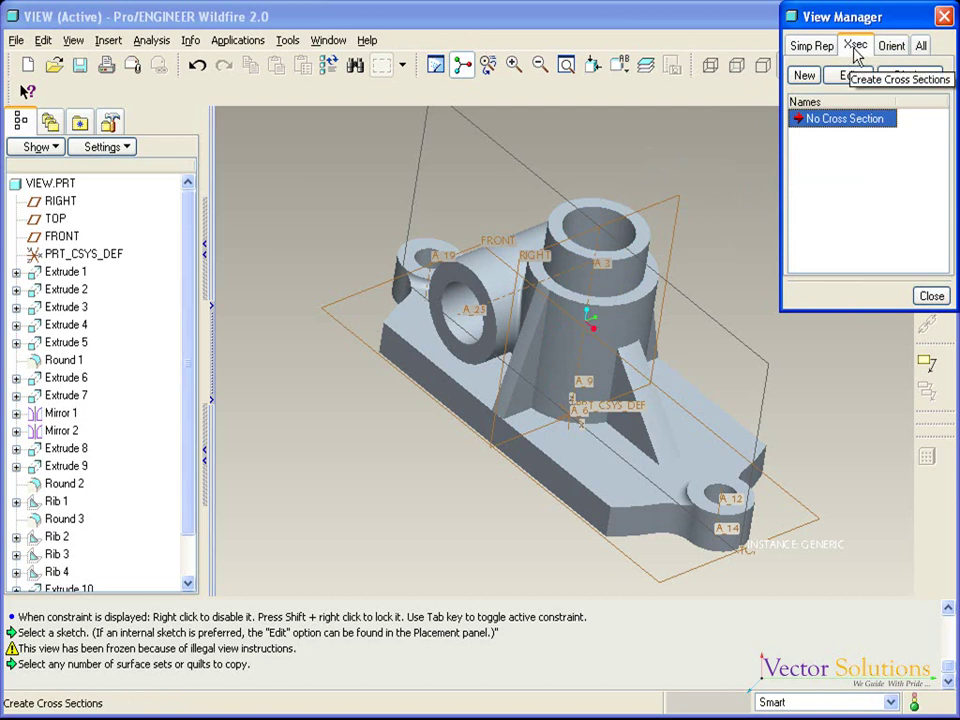
{"action": "left_click", "coordinate": [805, 76]}
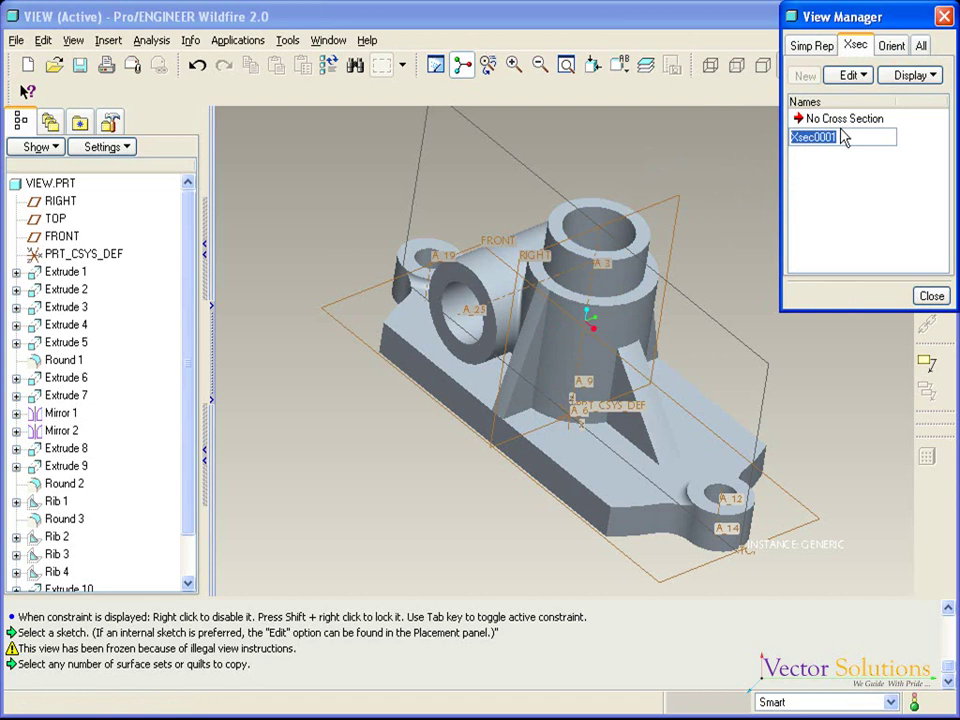
{"action": "type", "text": "1"}
{"action": "key", "text": "Return"}
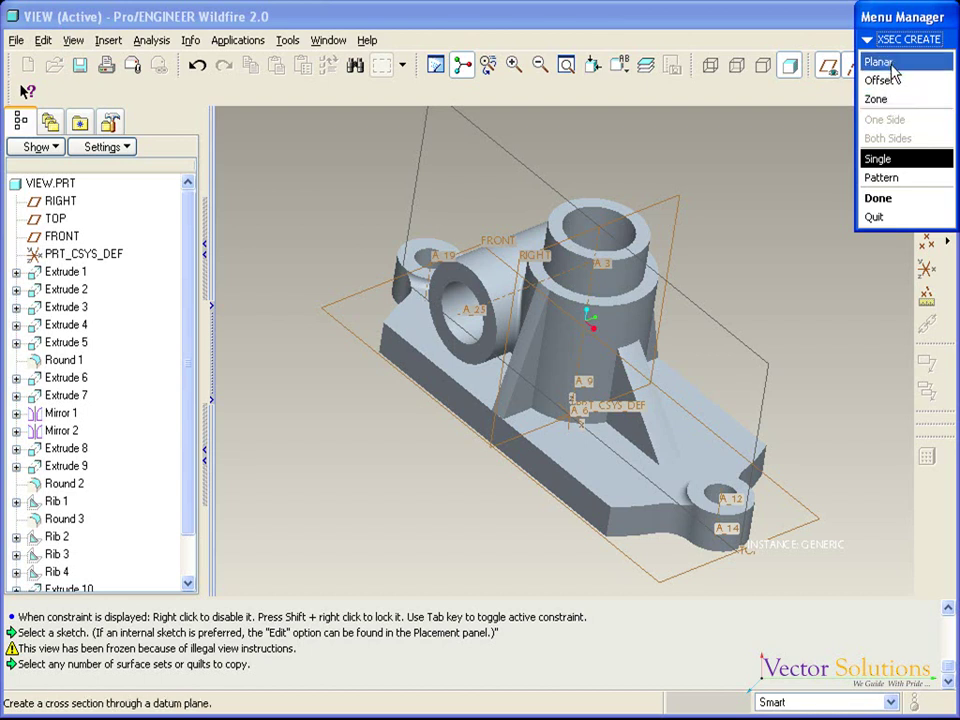
{"action": "left_click", "coordinate": [886, 198]}
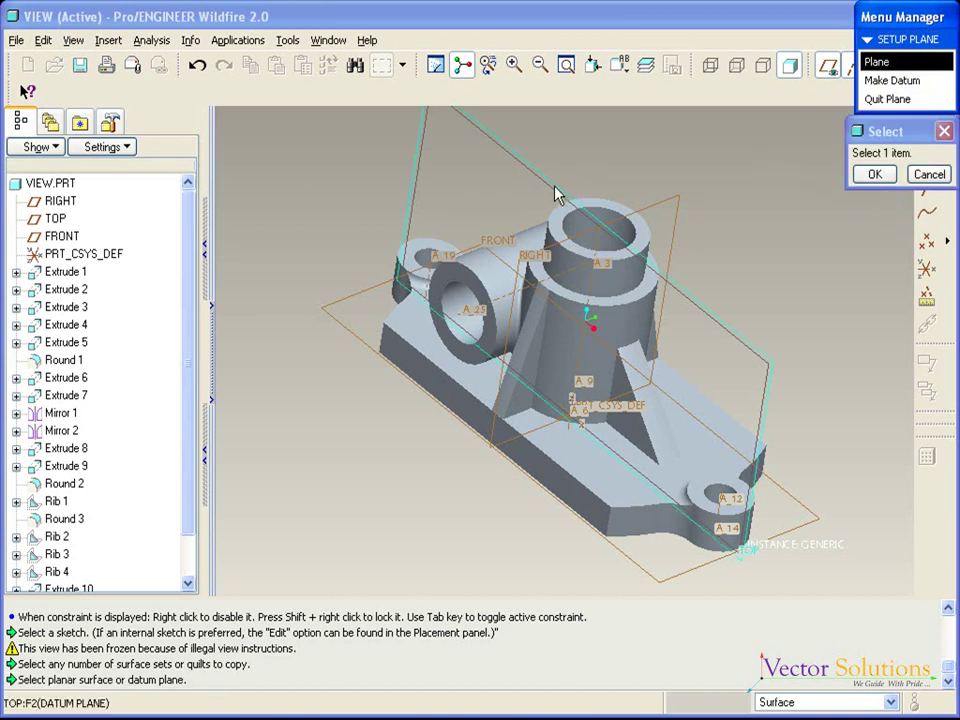
{"action": "left_click", "coordinate": [561, 193]}
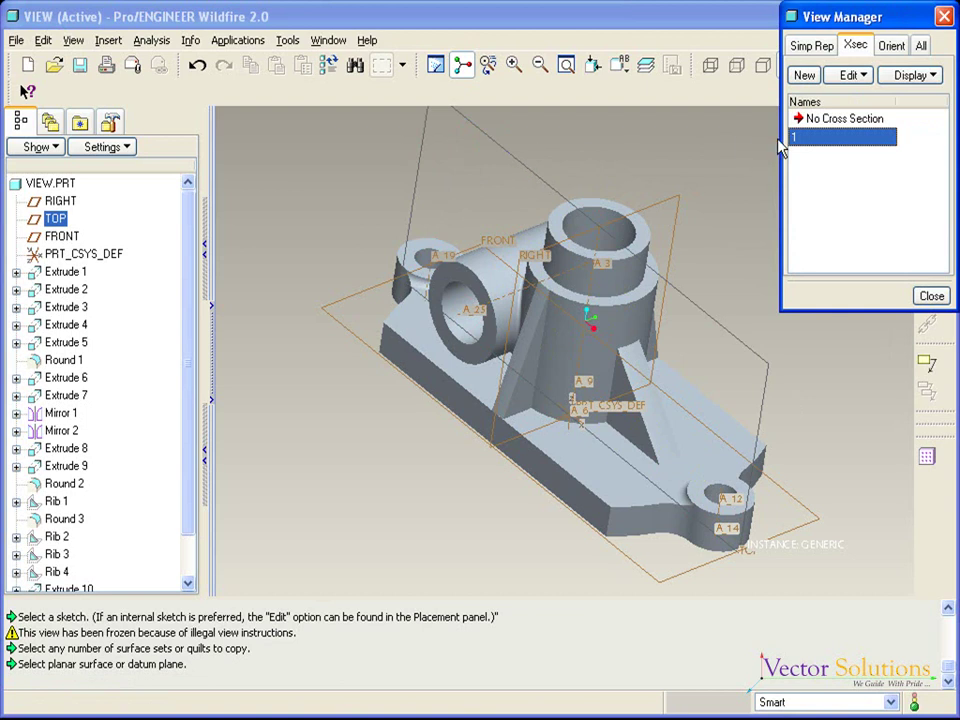
Step: Activate cross-section 1 to clip the part, then flip the clipped side
{"action": "right_click", "coordinate": [829, 143]}
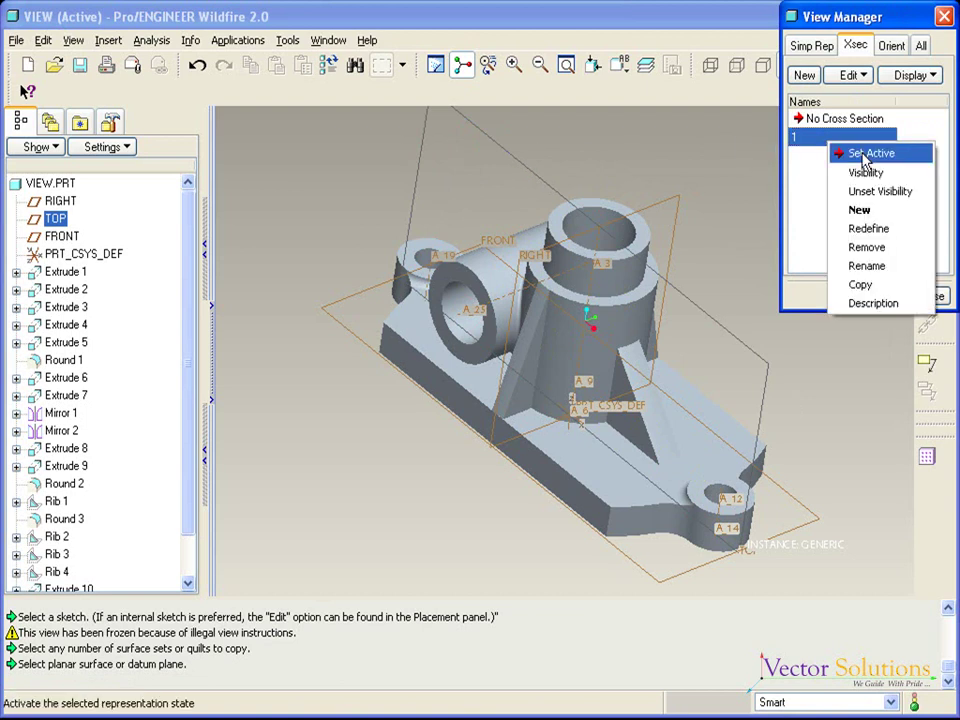
{"action": "left_click", "coordinate": [866, 155]}
{"action": "mouse_move", "coordinate": [490, 127]}
{"action": "middle_mouse_down"}
{"action": "mouse_move", "coordinate": [596, 161]}
{"action": "mouse_move", "coordinate": [559, 185]}
{"action": "mouse_move", "coordinate": [572, 184]}
{"action": "mouse_move", "coordinate": [568, 156]}
{"action": "mouse_move", "coordinate": [555, 148]}
{"action": "mouse_move", "coordinate": [579, 175]}
{"action": "mouse_move", "coordinate": [564, 131]}
{"action": "mouse_move", "coordinate": [552, 129]}
{"action": "middle_mouse_up"}
{"action": "middle_click_drag", "start_coordinate": [565, 138], "coordinate": [572, 129]}
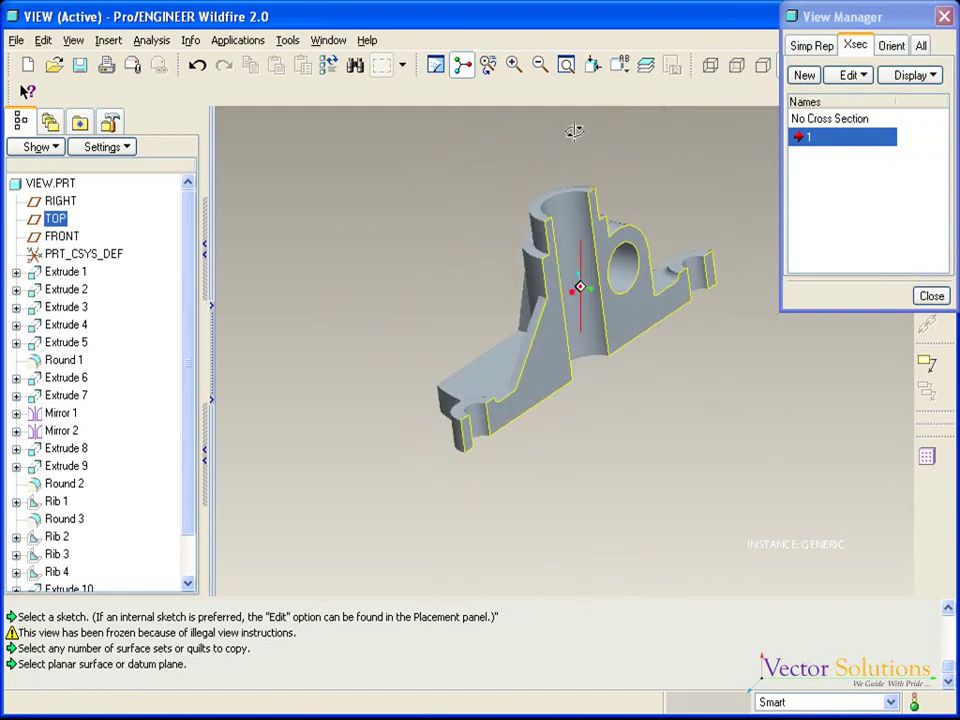
{"action": "left_click", "coordinate": [929, 79]}
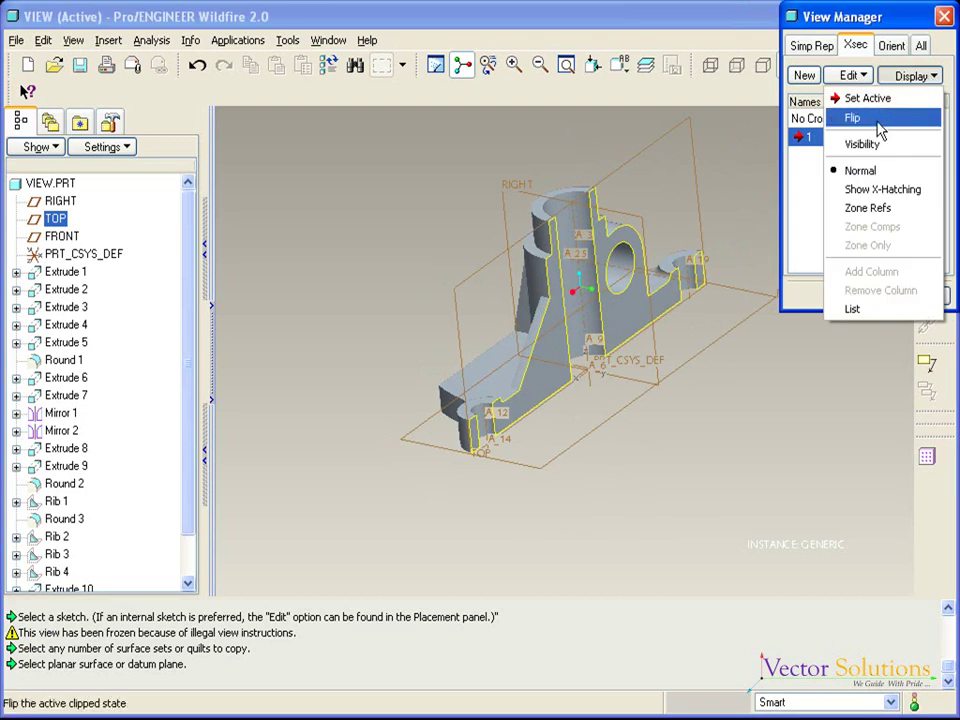
{"action": "left_click", "coordinate": [852, 118]}
{"action": "mouse_move", "coordinate": [611, 158]}
{"action": "middle_mouse_down"}
{"action": "mouse_move", "coordinate": [649, 172]}
{"action": "mouse_move", "coordinate": [686, 206]}
{"action": "mouse_move", "coordinate": [686, 167]}
{"action": "middle_mouse_up"}
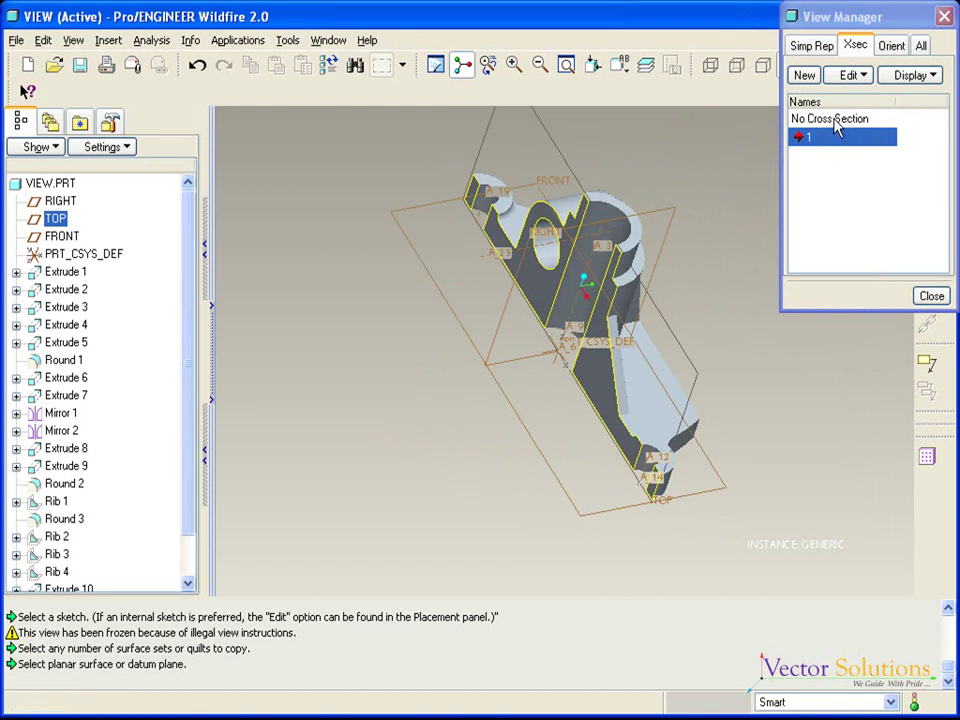
Step: Set No Cross Section active to show the whole part again
{"action": "left_click", "coordinate": [838, 122]}
{"action": "right_click", "coordinate": [838, 124]}
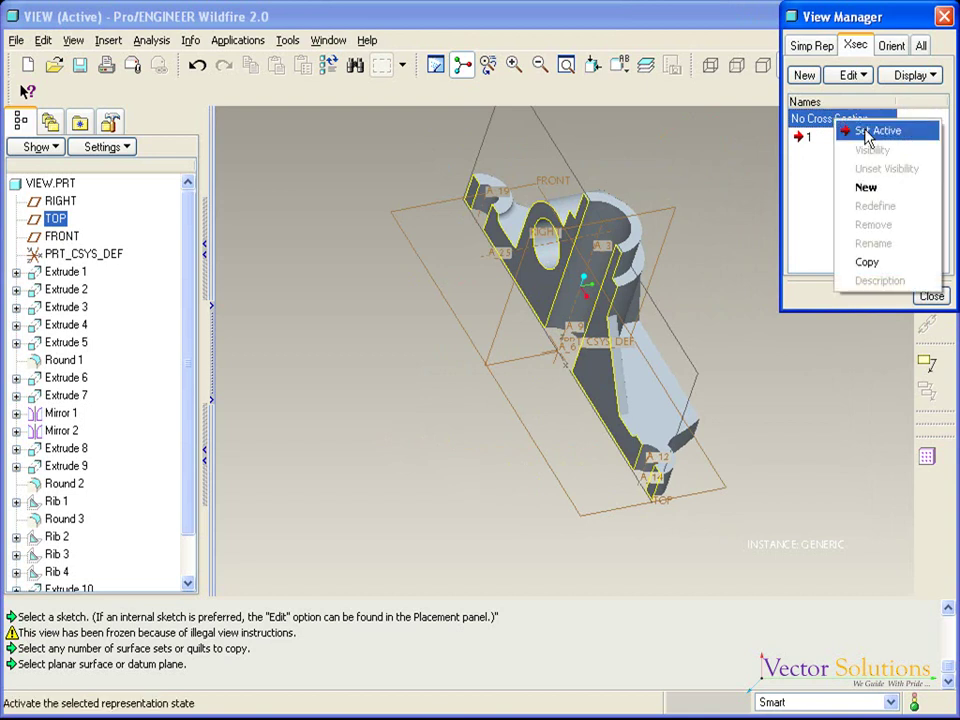
{"action": "left_click", "coordinate": [866, 131]}
Step: Create offset cross-section 2 sketched on the FRONT datum plane in default orientation
{"action": "left_click", "coordinate": [806, 77]}
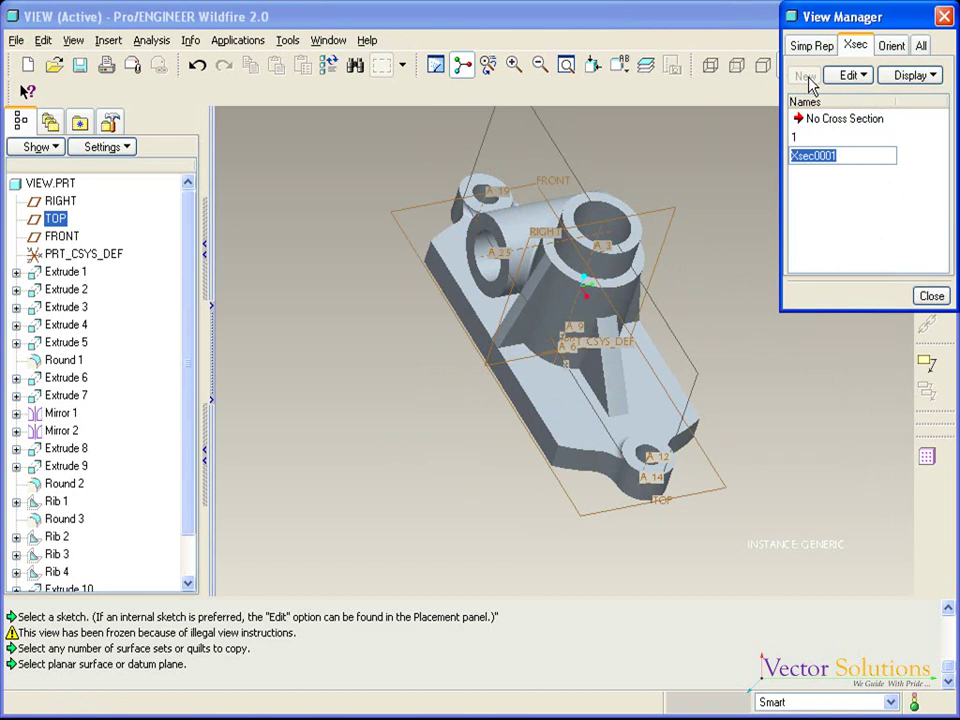
{"action": "type", "text": "2"}
{"action": "key", "text": "Return"}
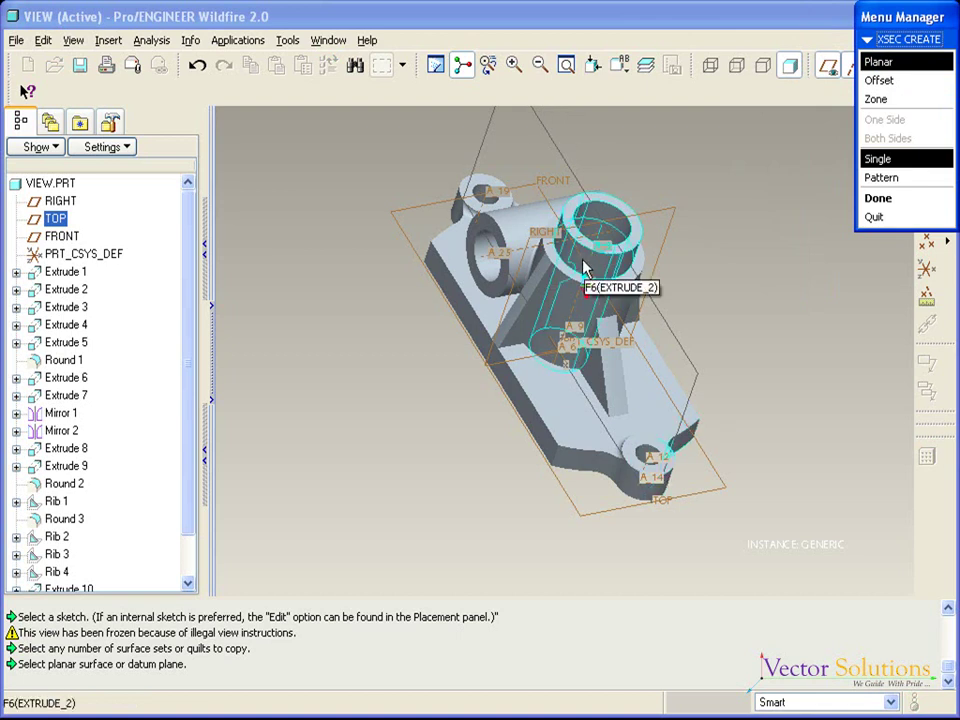
{"action": "left_click", "coordinate": [876, 82]}
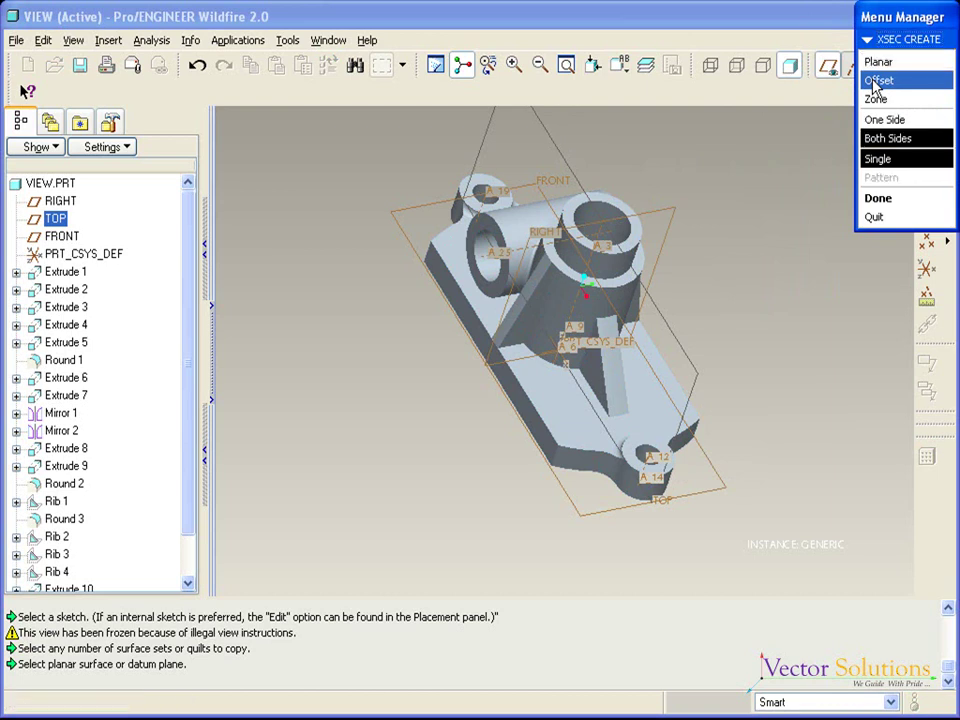
{"action": "left_click", "coordinate": [880, 198]}
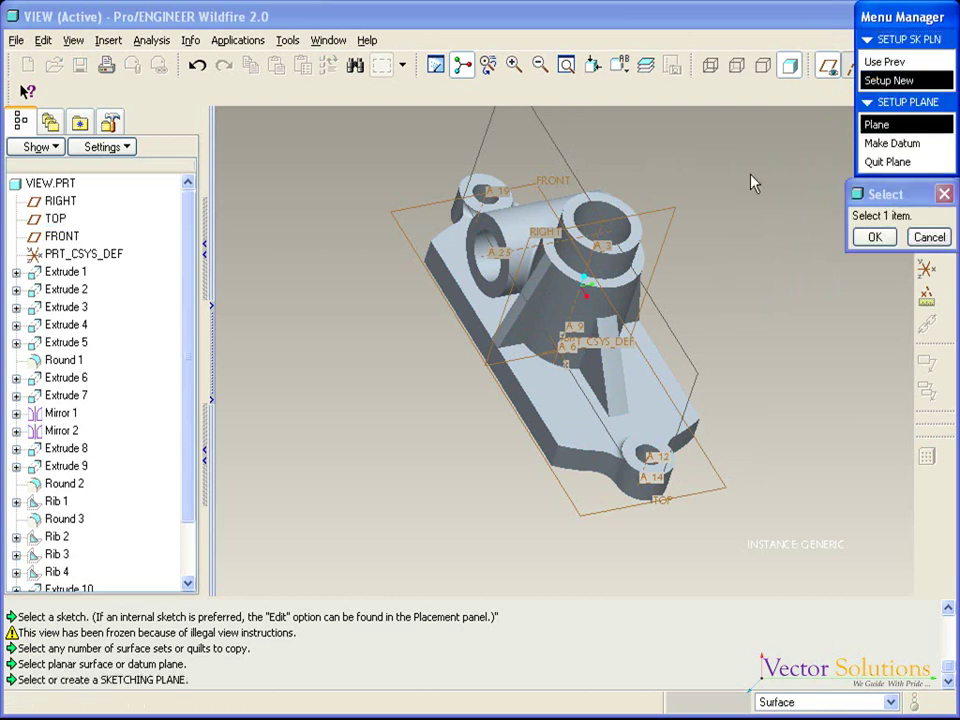
{"action": "left_click", "coordinate": [720, 495]}
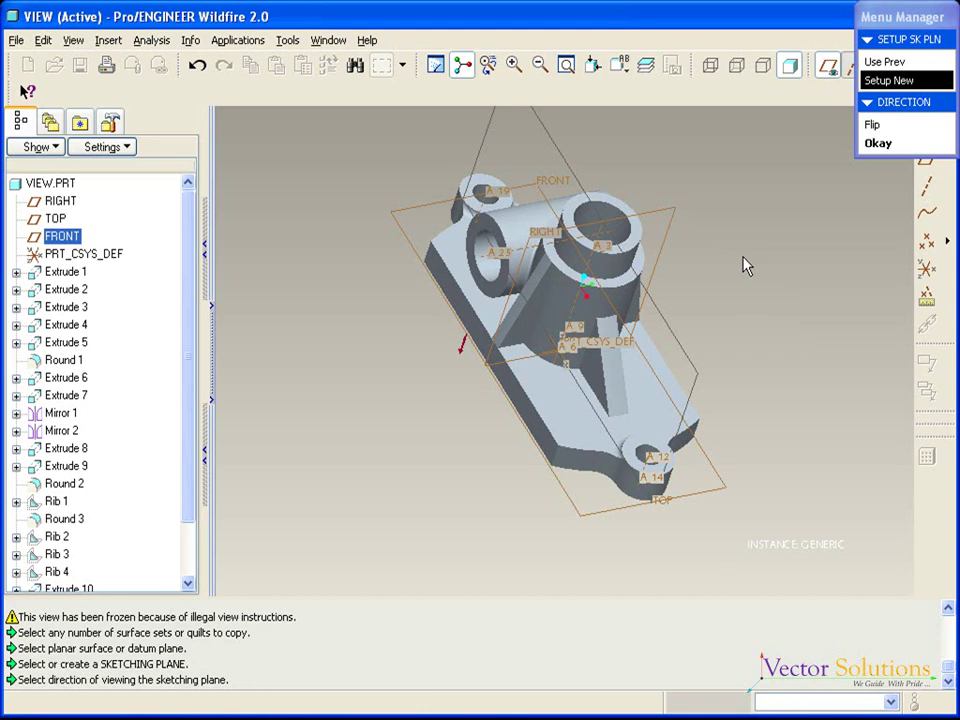
{"action": "left_click", "coordinate": [878, 143]}
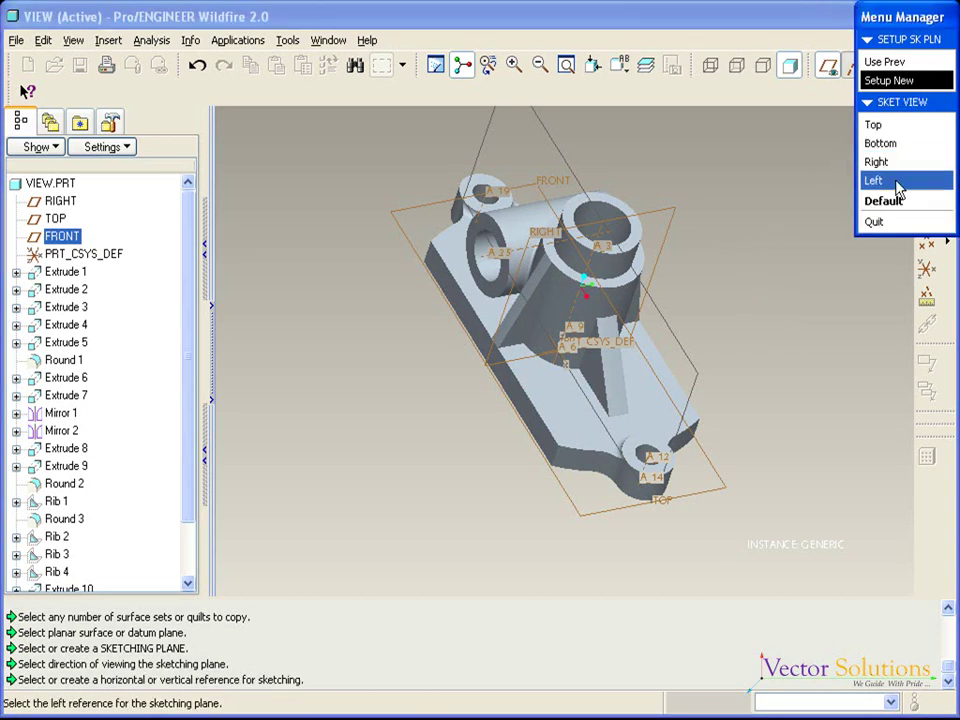
{"action": "left_click", "coordinate": [896, 201]}
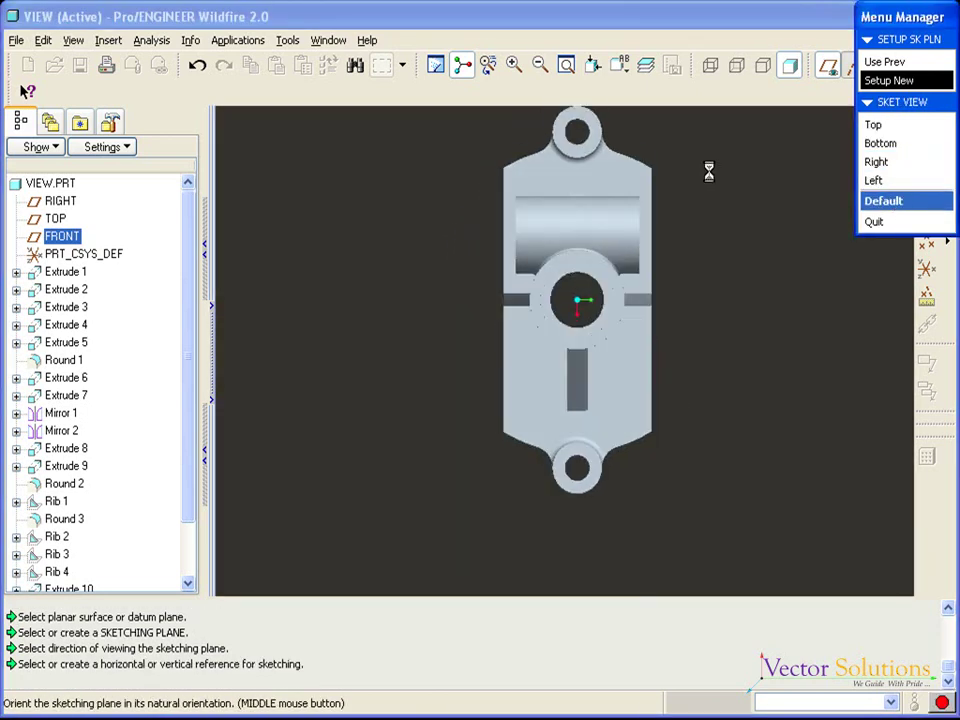
{"action": "left_click", "coordinate": [849, 240]}
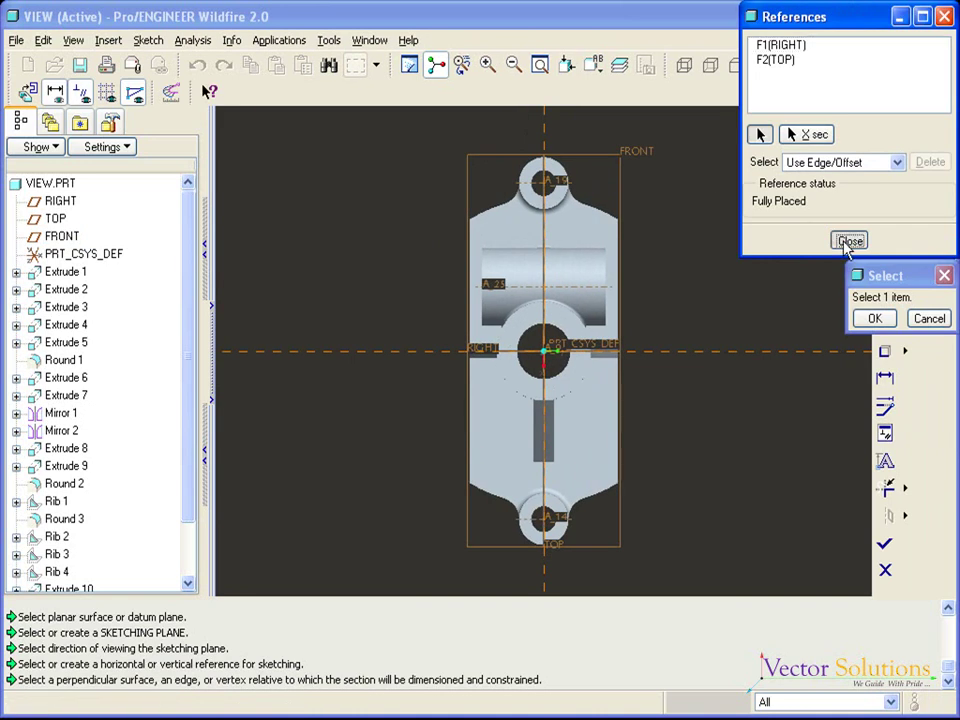
Step: Draw an L-shaped line from left of the part to the origin, then straight down
{"action": "left_click", "coordinate": [884, 163]}
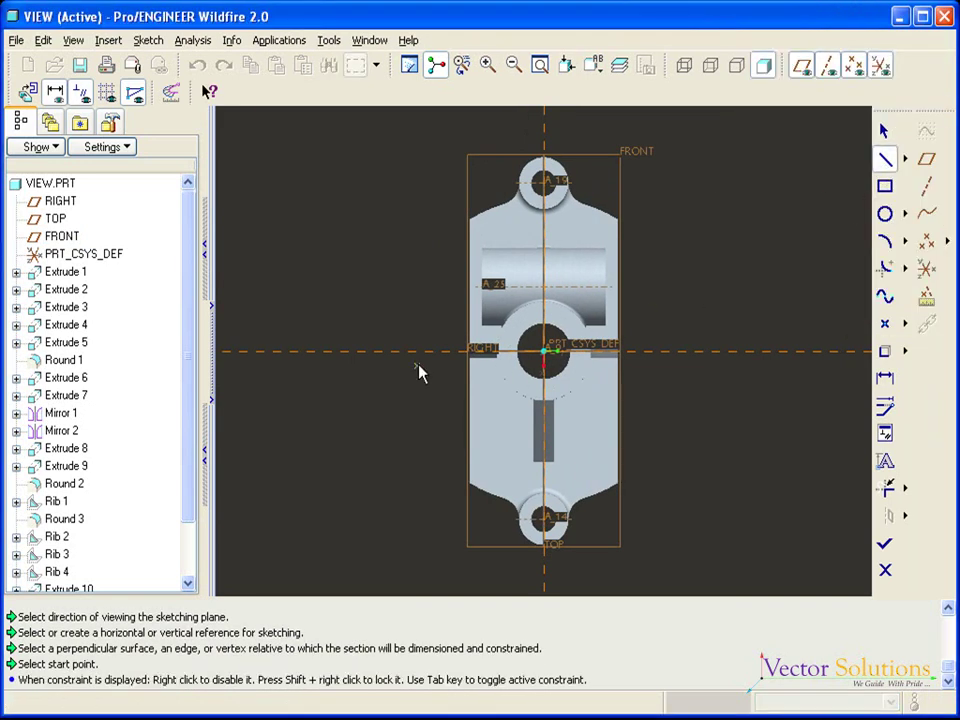
{"action": "left_click", "coordinate": [415, 351]}
{"action": "left_click", "coordinate": [543, 351]}
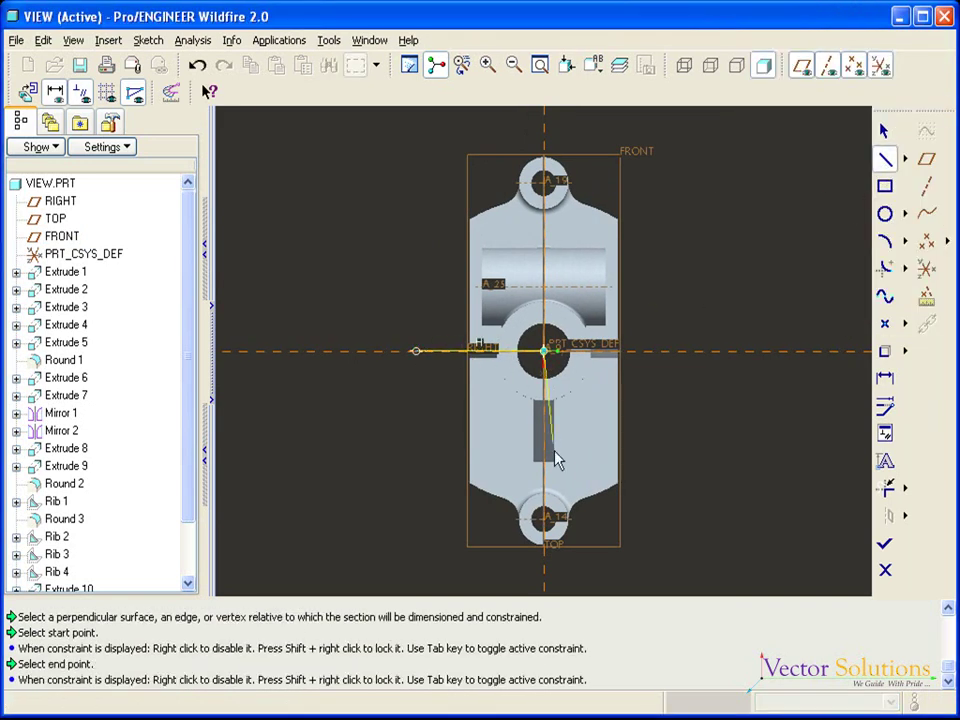
{"action": "left_click", "coordinate": [553, 568]}
{"action": "middle_click", "coordinate": [553, 568]}
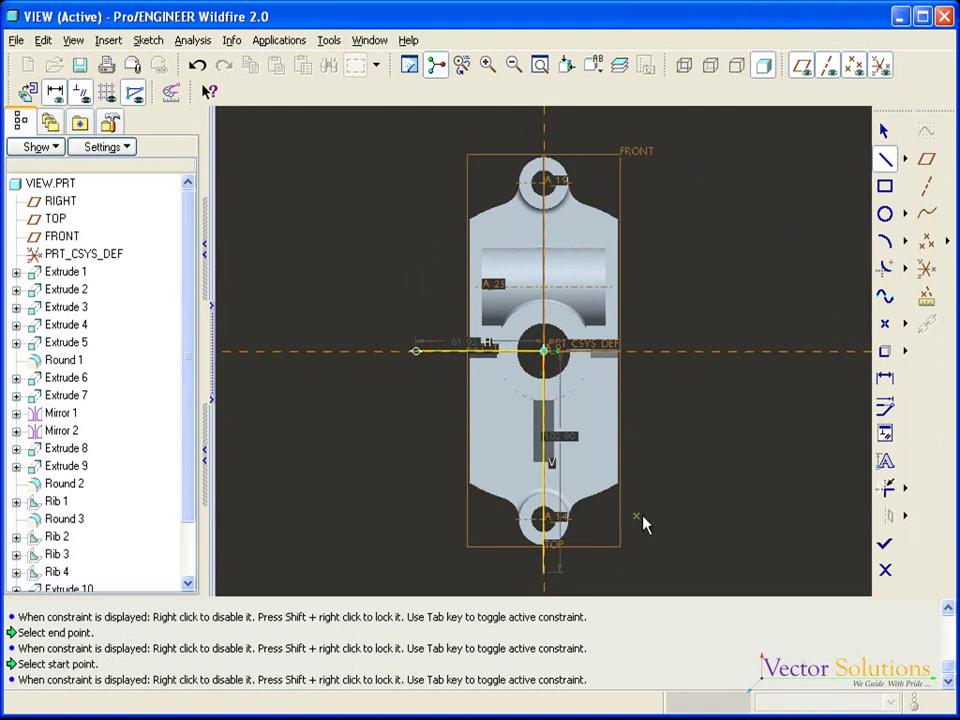
Step: Create offset cross-section 2 and activate it to preview the cut in 3D
{"action": "left_click", "coordinate": [884, 543]}
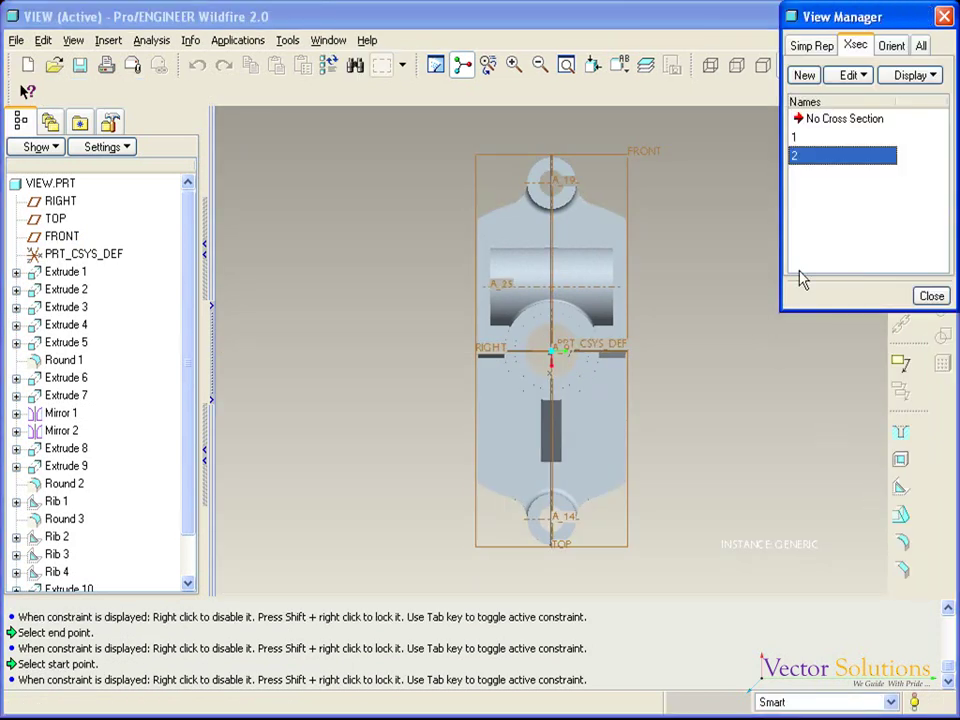
{"action": "right_click", "coordinate": [828, 162]}
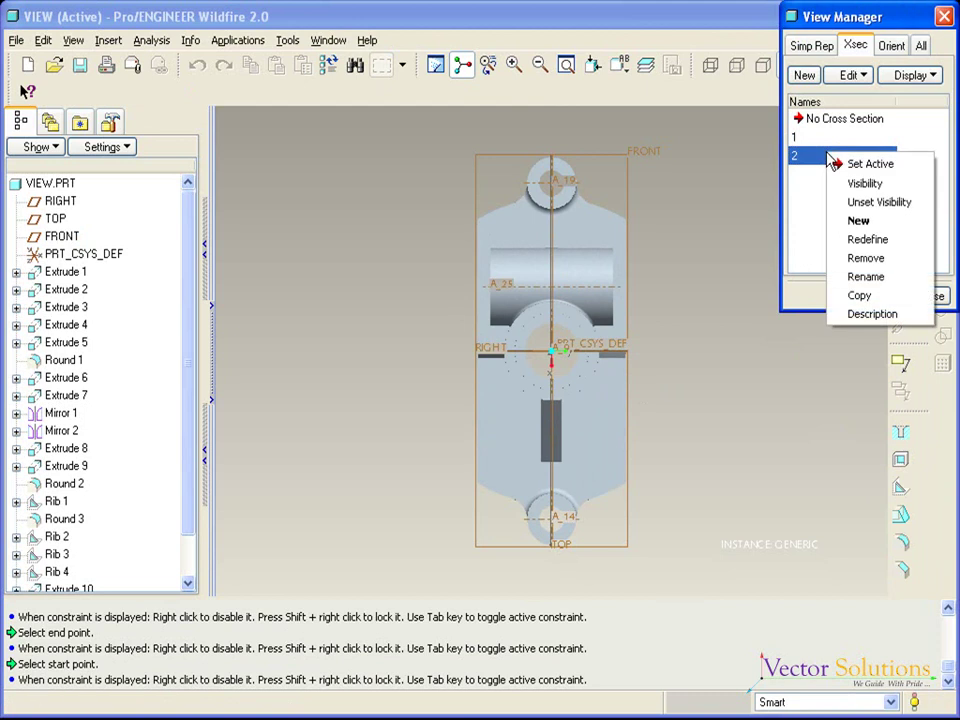
{"action": "left_click", "coordinate": [850, 162]}
{"action": "mouse_move", "coordinate": [400, 236]}
{"action": "middle_mouse_down"}
{"action": "mouse_move", "coordinate": [471, 167]}
{"action": "mouse_move", "coordinate": [480, 189]}
{"action": "mouse_move", "coordinate": [390, 111]}
{"action": "middle_mouse_up"}
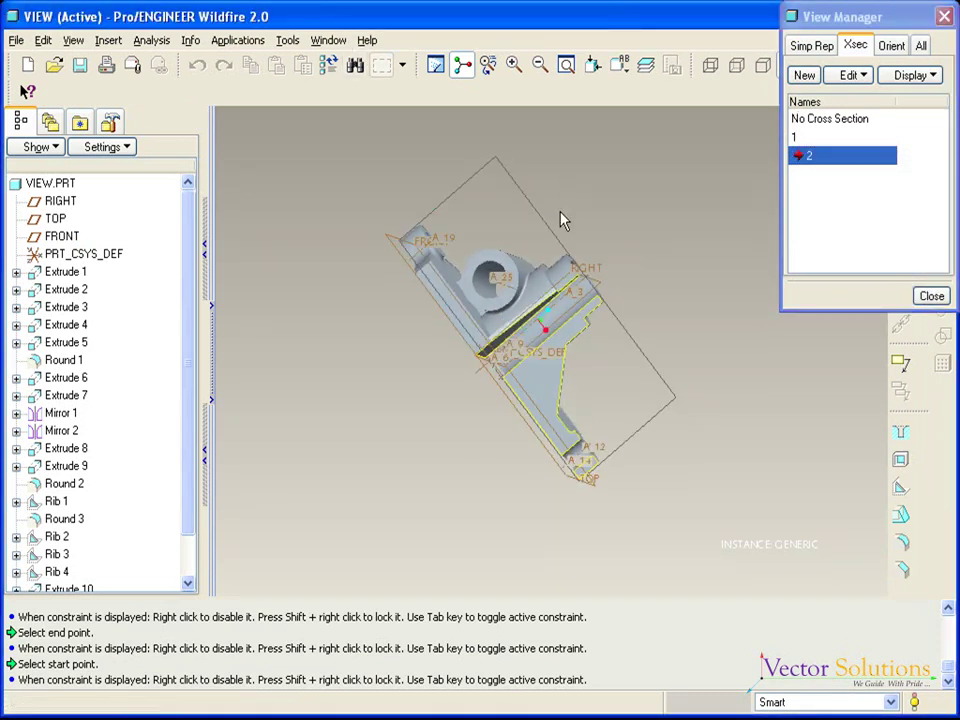
{"action": "mouse_move", "coordinate": [568, 186]}
{"action": "middle_mouse_down"}
{"action": "mouse_move", "coordinate": [523, 186]}
{"action": "mouse_move", "coordinate": [560, 398]}
{"action": "mouse_move", "coordinate": [520, 300]}
{"action": "middle_mouse_up"}
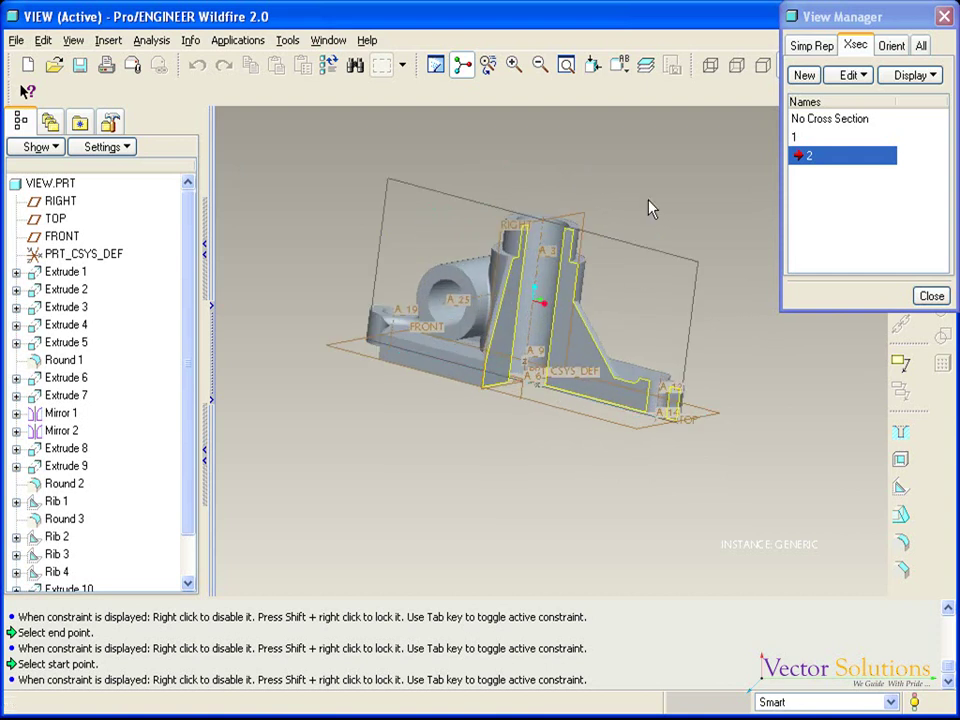
{"action": "scroll", "coordinate": [520, 300], "scroll_direction": "up", "scroll_amount": 3}
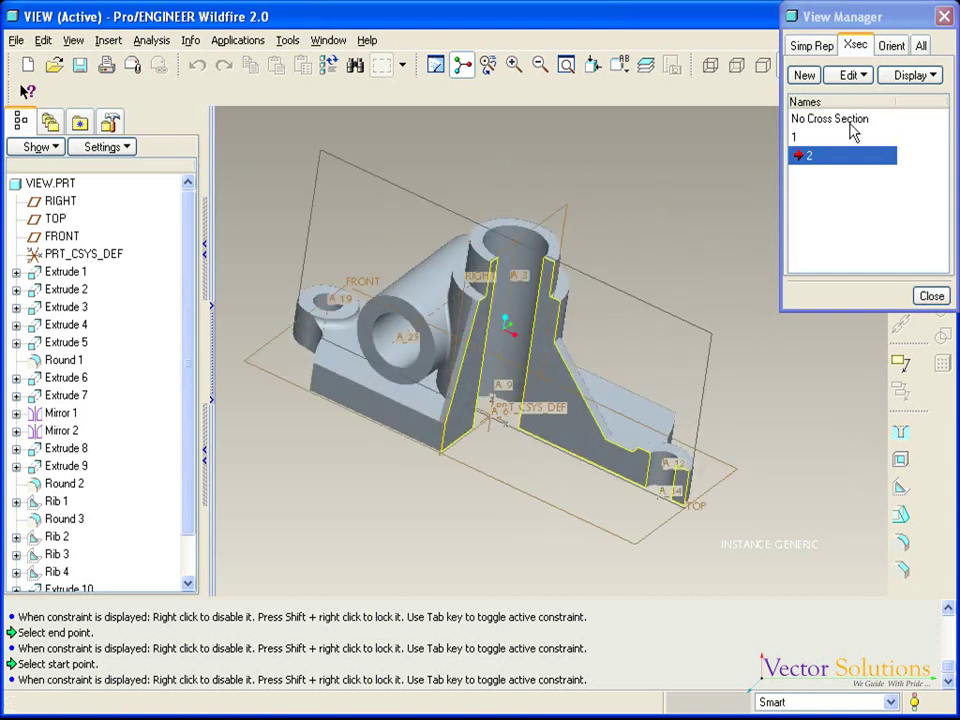
Step: Flip cross-section 2 so the opposite half of the part is kept
{"action": "left_click", "coordinate": [933, 75]}
{"action": "left_click", "coordinate": [853, 118]}
{"action": "mouse_move", "coordinate": [673, 180]}
{"action": "middle_mouse_down"}
{"action": "mouse_move", "coordinate": [544, 197]}
{"action": "mouse_move", "coordinate": [550, 243]}
{"action": "middle_mouse_up"}
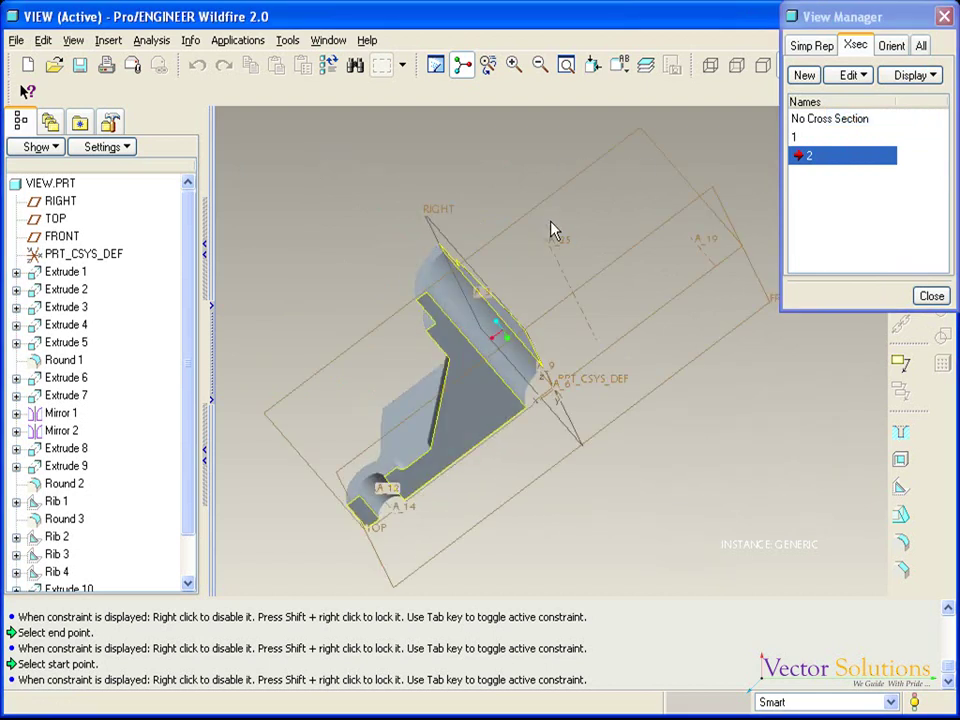
{"action": "mouse_move", "coordinate": [553, 230]}
{"action": "middle_mouse_down"}
{"action": "mouse_move", "coordinate": [699, 212]}
{"action": "mouse_move", "coordinate": [718, 287]}
{"action": "mouse_move", "coordinate": [698, 307]}
{"action": "middle_mouse_up"}
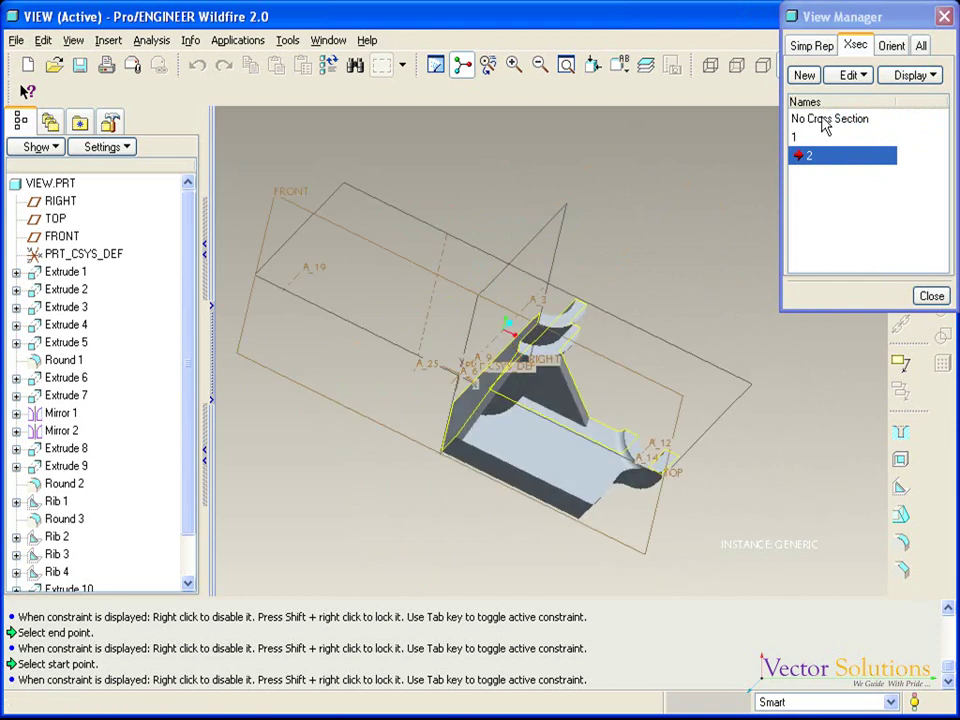
Step: Reactivate No Cross Section in default orientation and begin a new cross-section entry
{"action": "left_click", "coordinate": [823, 119]}
{"action": "right_click", "coordinate": [823, 119]}
{"action": "left_click", "coordinate": [852, 128]}
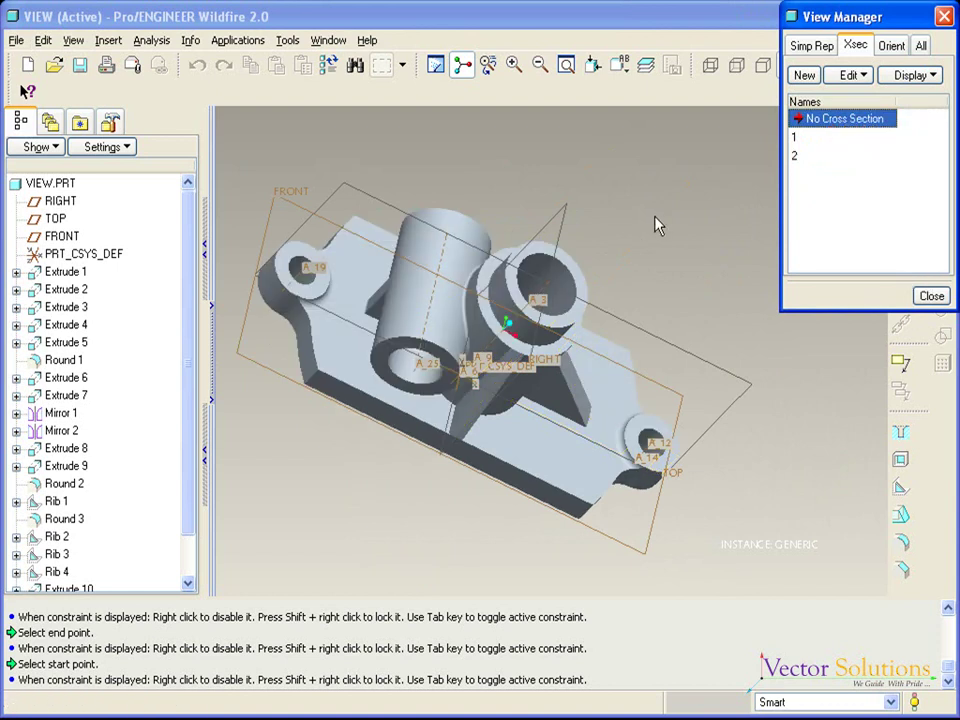
{"action": "key", "text": "ctrl+d"}
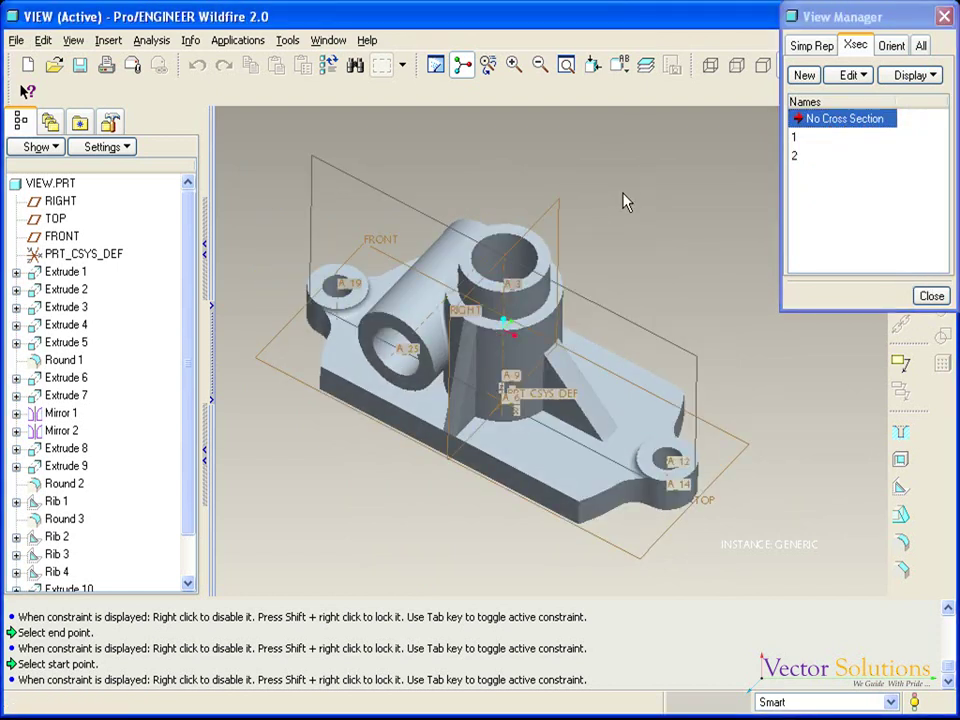
{"action": "left_click", "coordinate": [806, 77]}
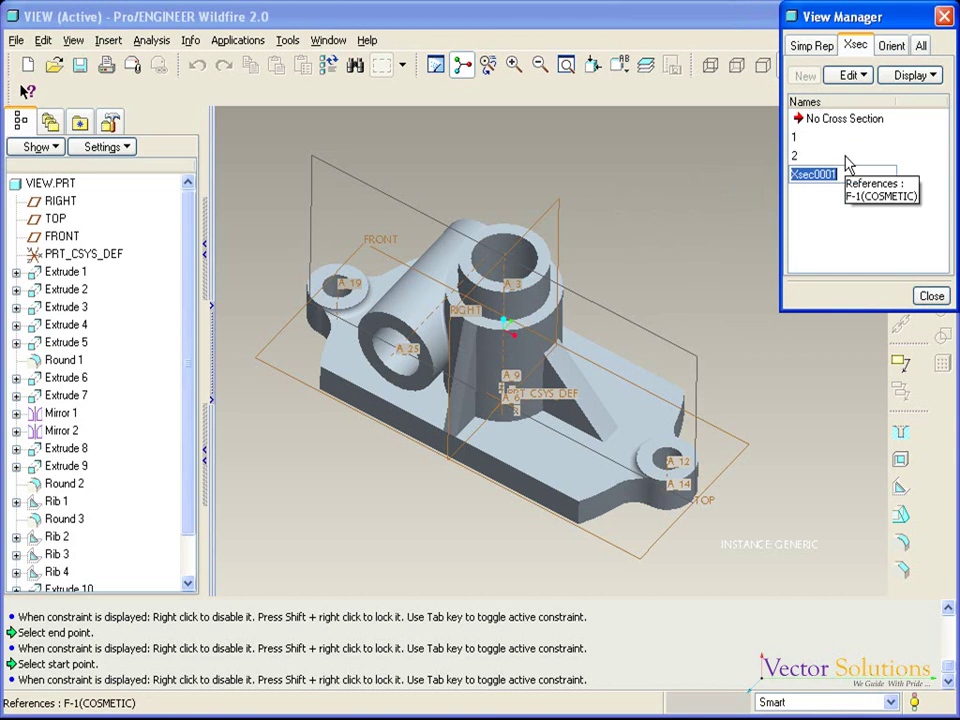
Step: Name the new section 3, make it a zone bounded by the rib surface's front side
{"action": "type", "text": "3"}
{"action": "key", "text": "Return"}
{"action": "left_click", "coordinate": [876, 99]}
{"action": "left_click", "coordinate": [878, 198]}
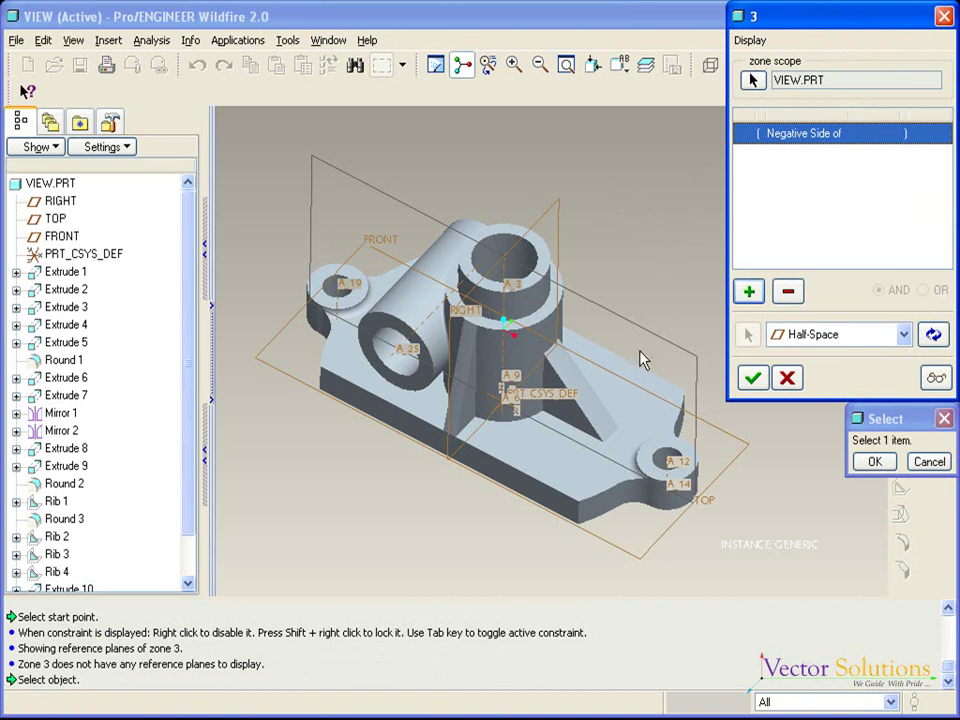
{"action": "left_click", "coordinate": [474, 410]}
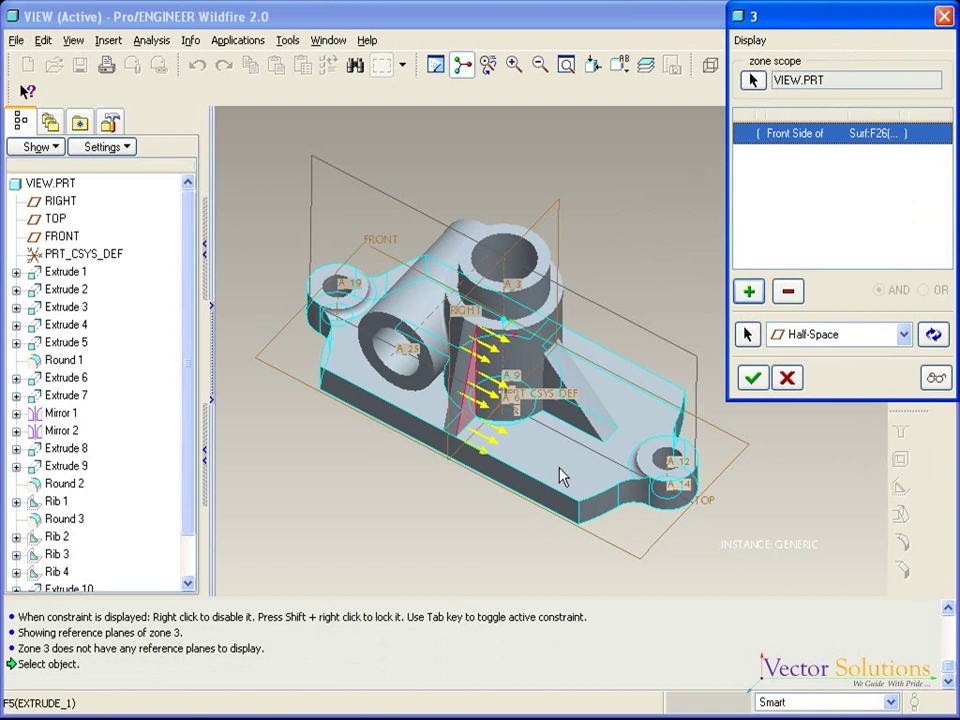
{"action": "left_click", "coordinate": [754, 380]}
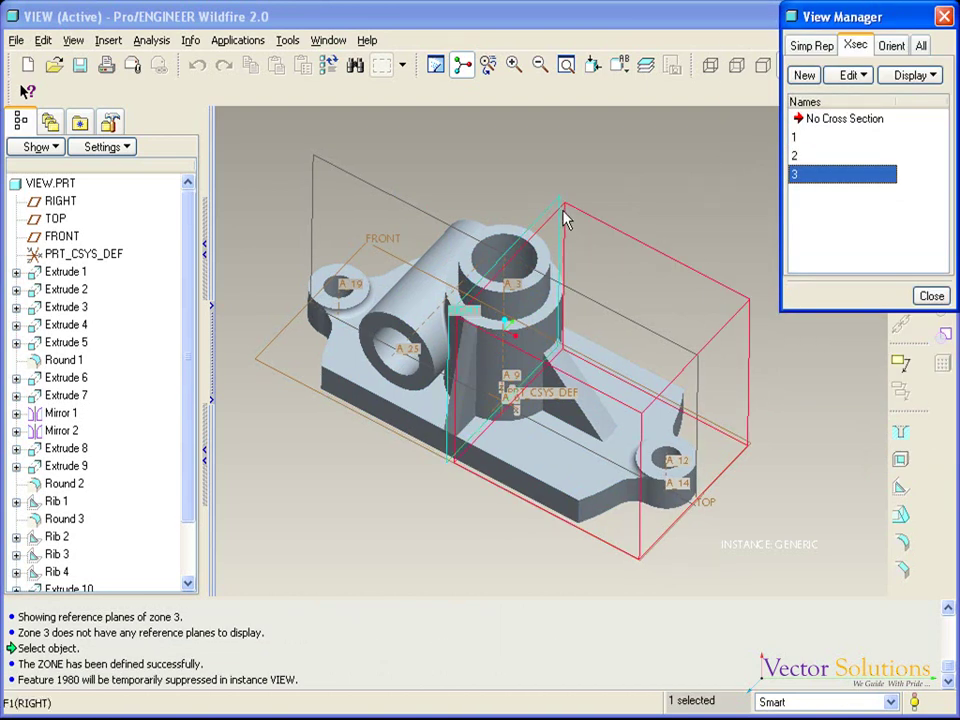
Step: Activate cross-section 3 to preview the zone cut on the part
{"action": "right_click", "coordinate": [824, 184]}
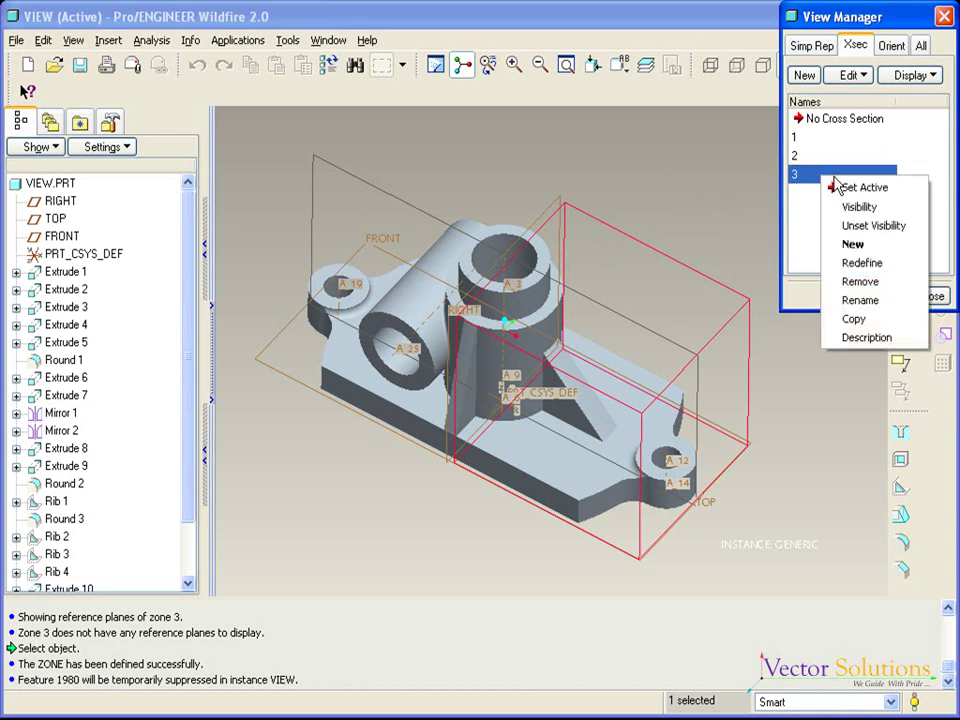
{"action": "left_click", "coordinate": [862, 187]}
{"action": "mouse_move", "coordinate": [650, 213]}
{"action": "middle_mouse_down"}
{"action": "mouse_move", "coordinate": [695, 222]}
{"action": "mouse_move", "coordinate": [641, 214]}
{"action": "middle_mouse_up"}
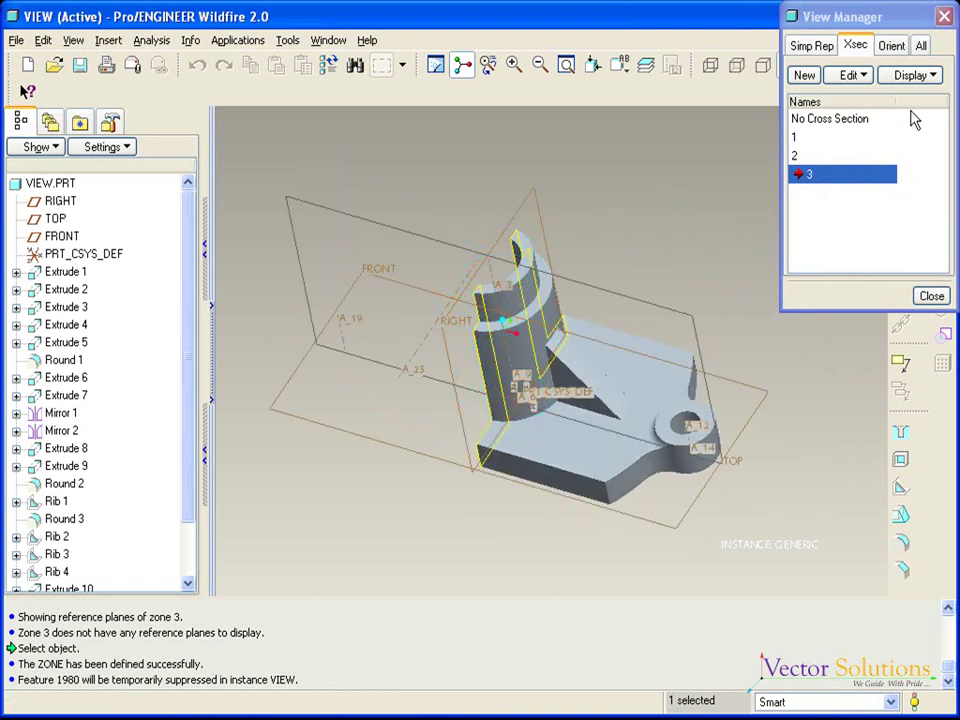
{"action": "left_click", "coordinate": [933, 80]}
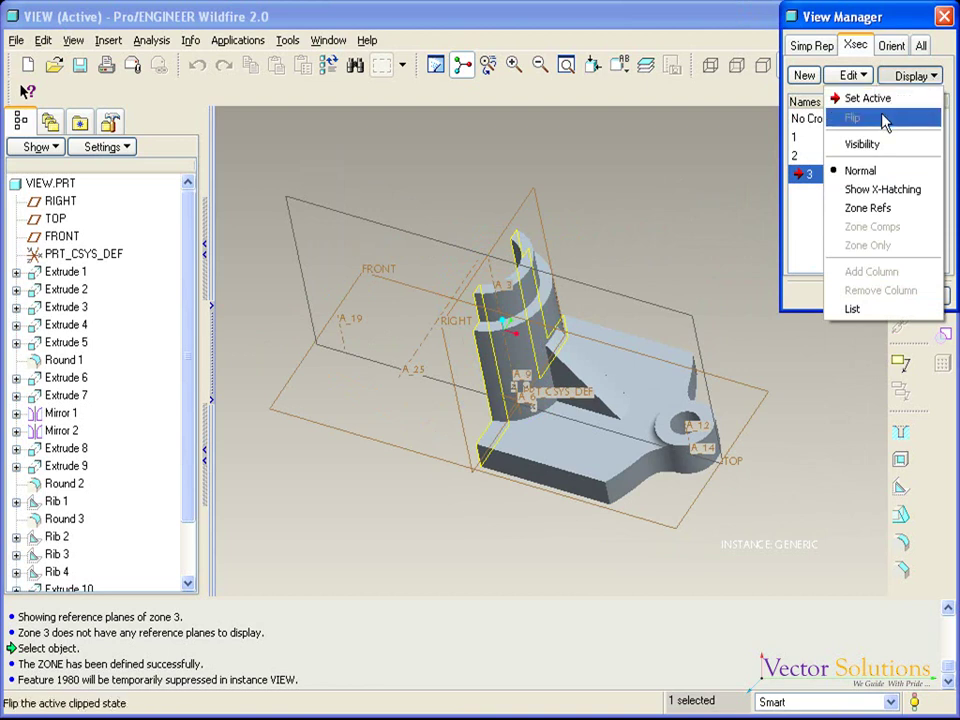
{"action": "left_click", "coordinate": [716, 148]}
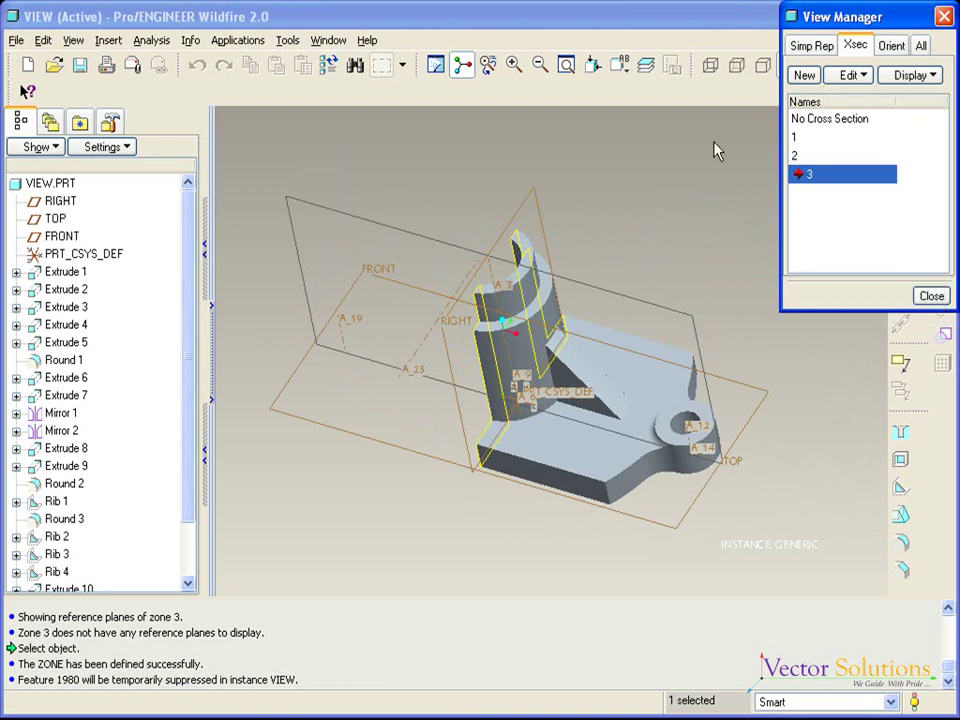
Step: Redefine zone 3 so it keeps the back side of surface F26
{"action": "right_click", "coordinate": [821, 178]}
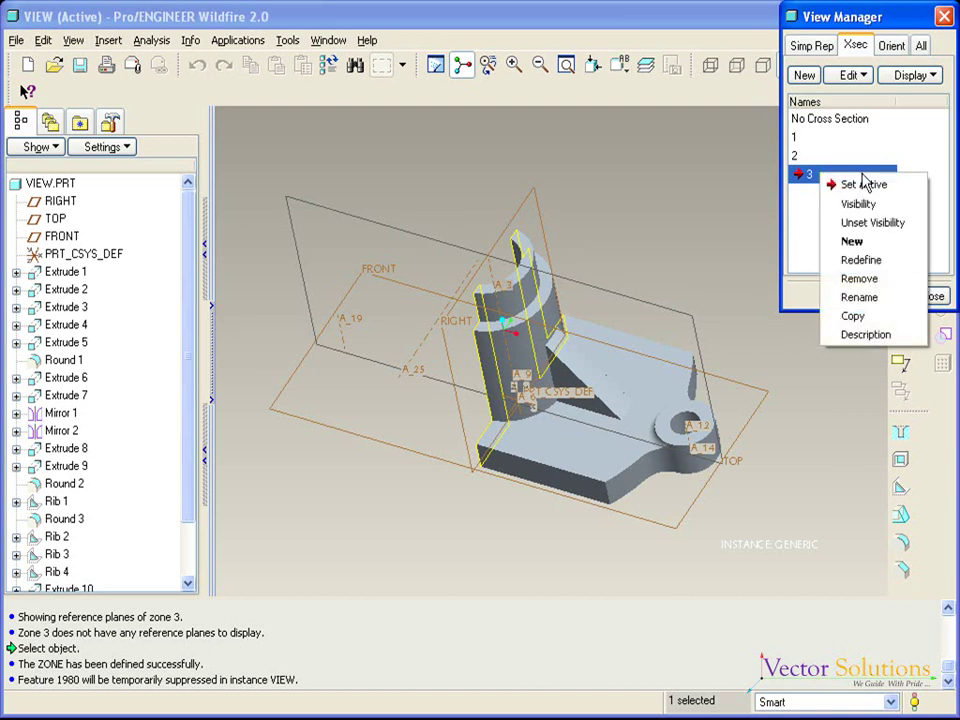
{"action": "left_click", "coordinate": [889, 260]}
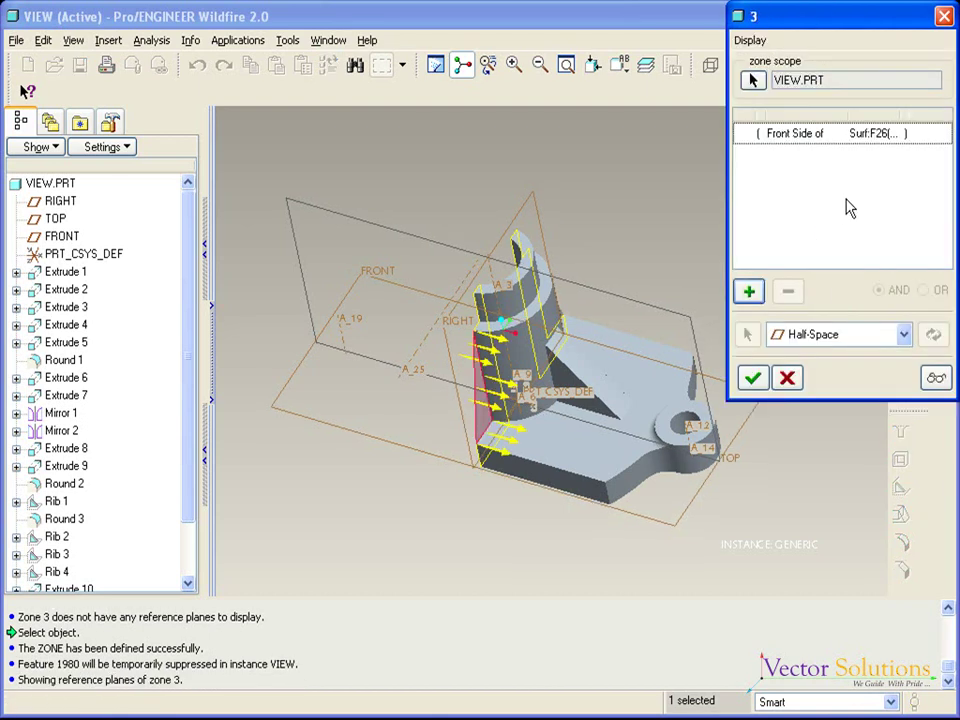
{"action": "left_click", "coordinate": [803, 140]}
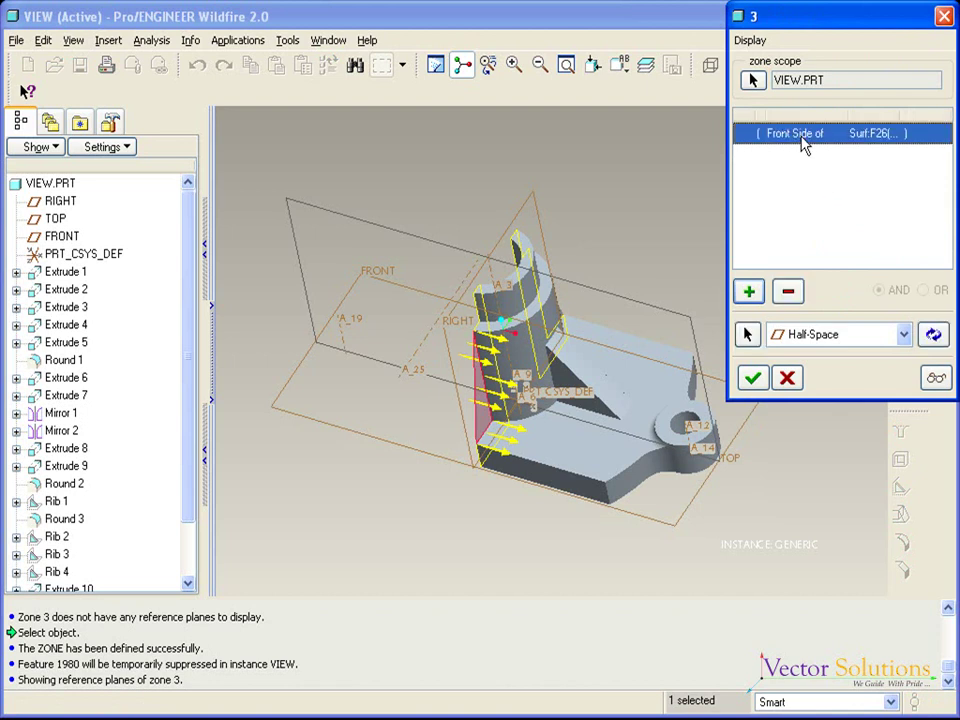
{"action": "left_click", "coordinate": [933, 335]}
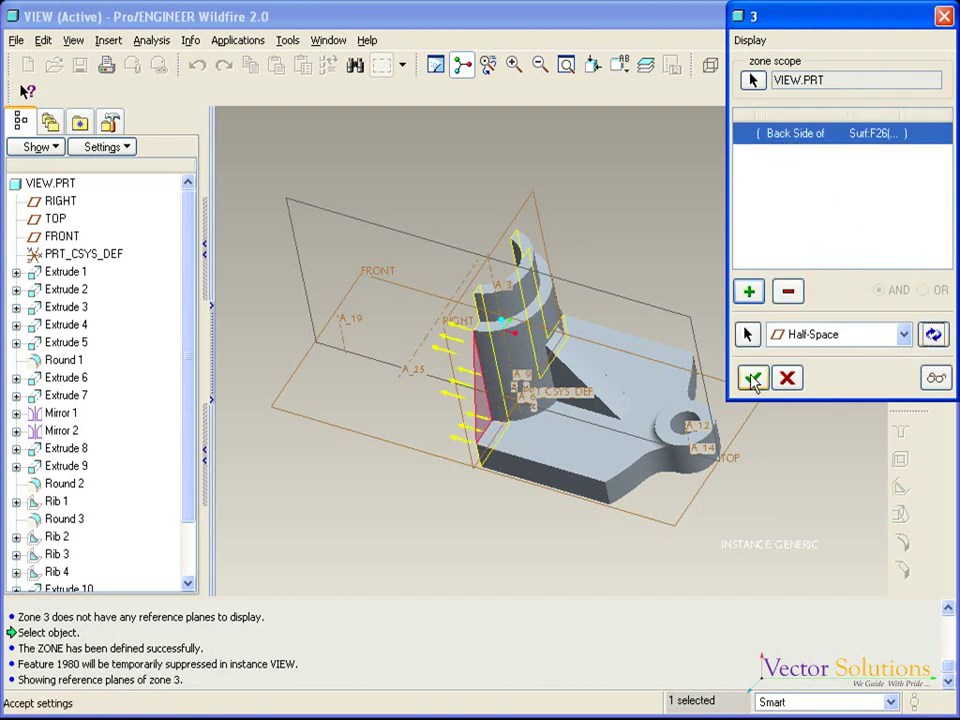
{"action": "left_click", "coordinate": [752, 377]}
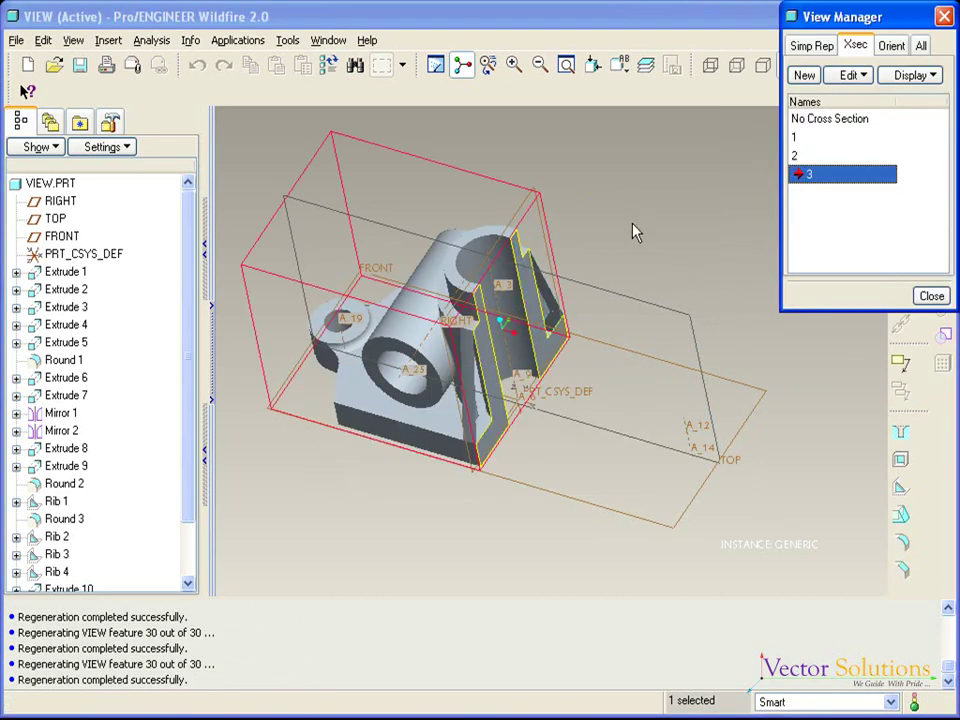
Step: Switch from No Cross Section to cross-section 1 as the active section, in default orientation
{"action": "left_click", "coordinate": [818, 121]}
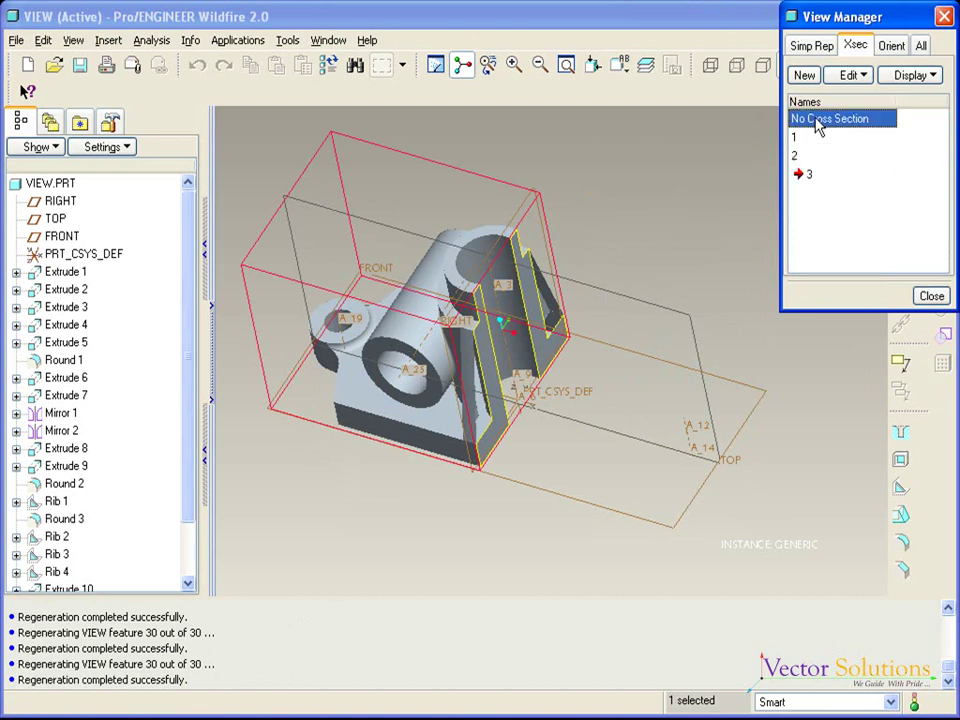
{"action": "right_click", "coordinate": [818, 121]}
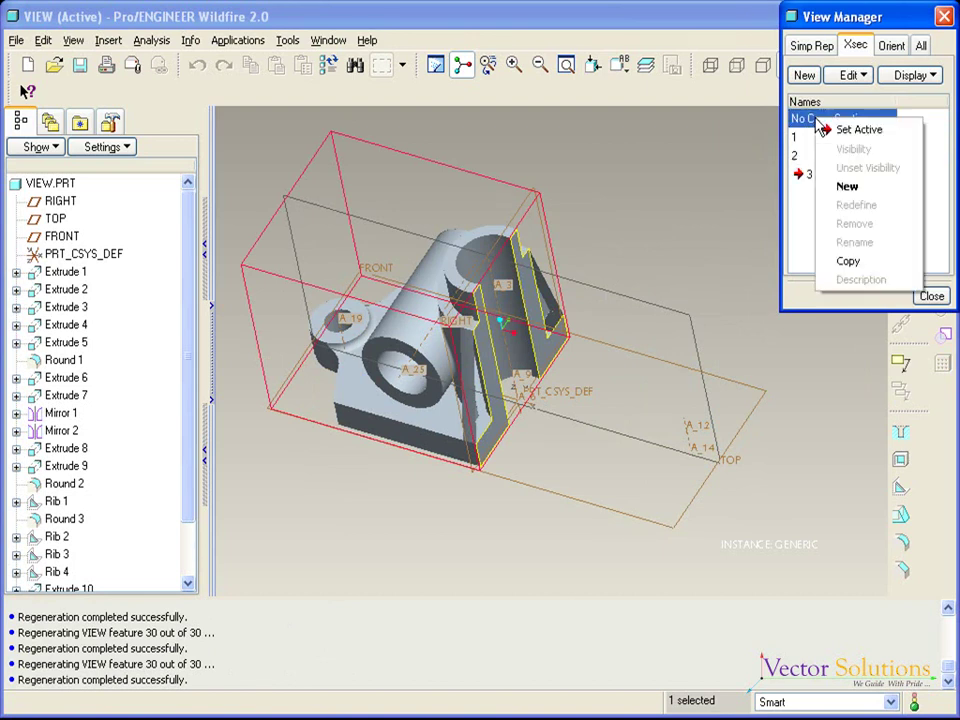
{"action": "left_click", "coordinate": [852, 130]}
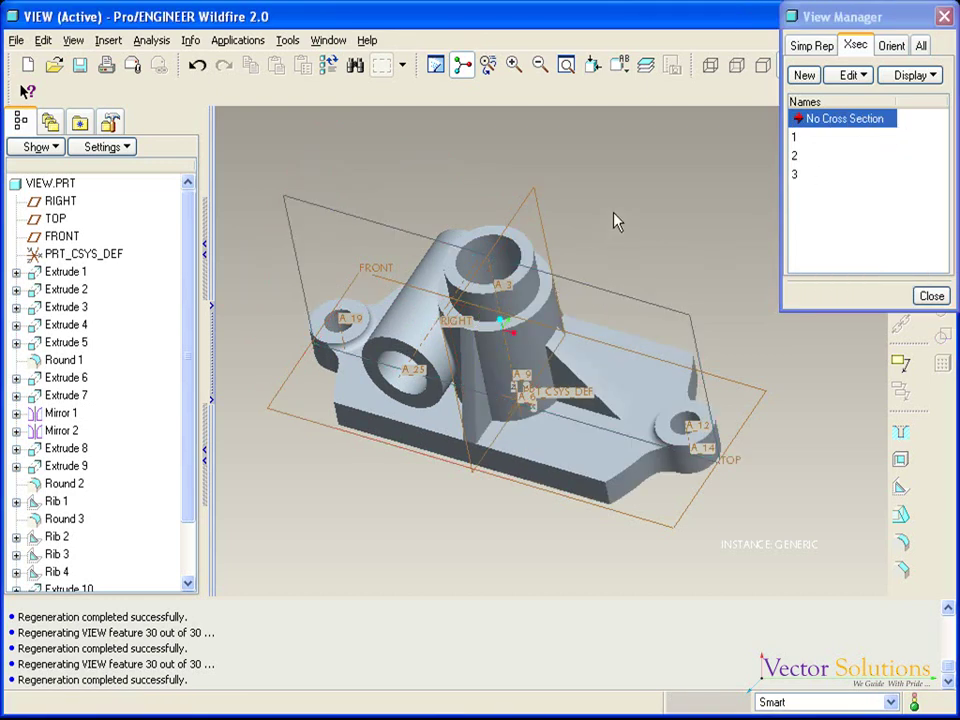
{"action": "left_click", "coordinate": [800, 140]}
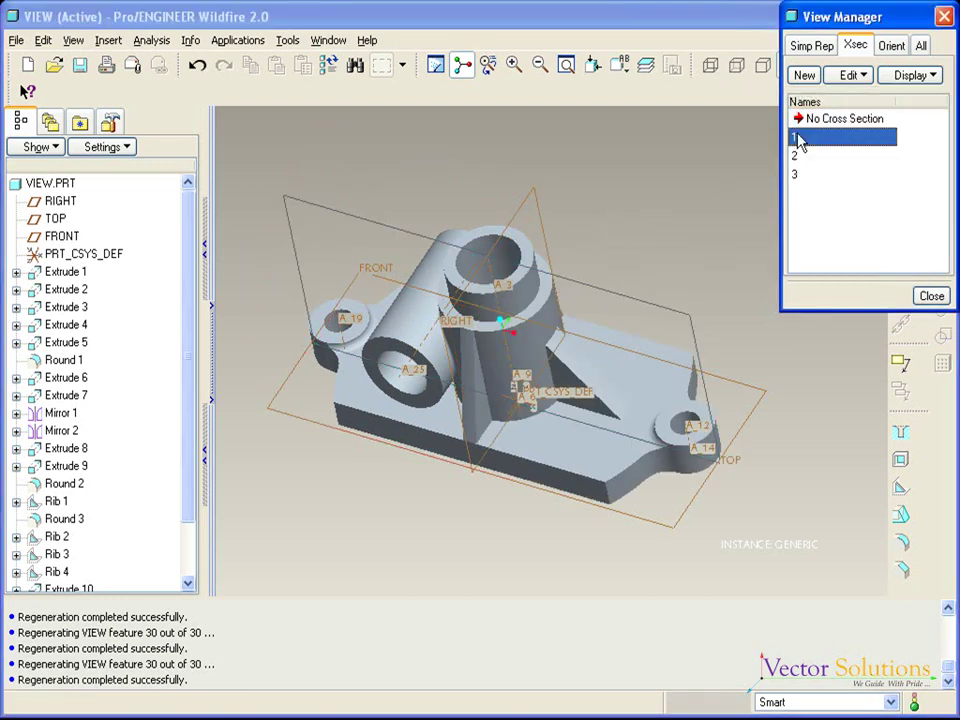
{"action": "right_click", "coordinate": [800, 140]}
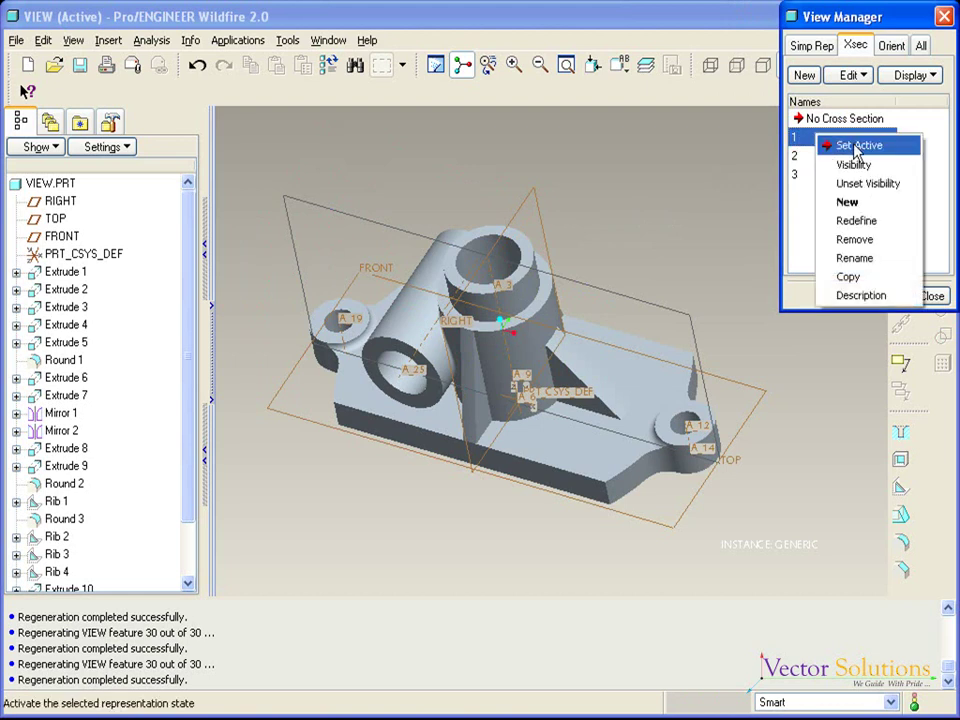
{"action": "left_click", "coordinate": [857, 148]}
{"action": "mouse_move", "coordinate": [756, 148]}
{"action": "middle_mouse_down"}
{"action": "mouse_move", "coordinate": [542, 274]}
{"action": "mouse_move", "coordinate": [659, 320]}
{"action": "middle_mouse_up"}
{"action": "key", "text": "ctrl+d"}
Step: Turn on the hatching visibility of cross-section 1 and inspect the sectioned part
{"action": "right_click", "coordinate": [827, 146]}
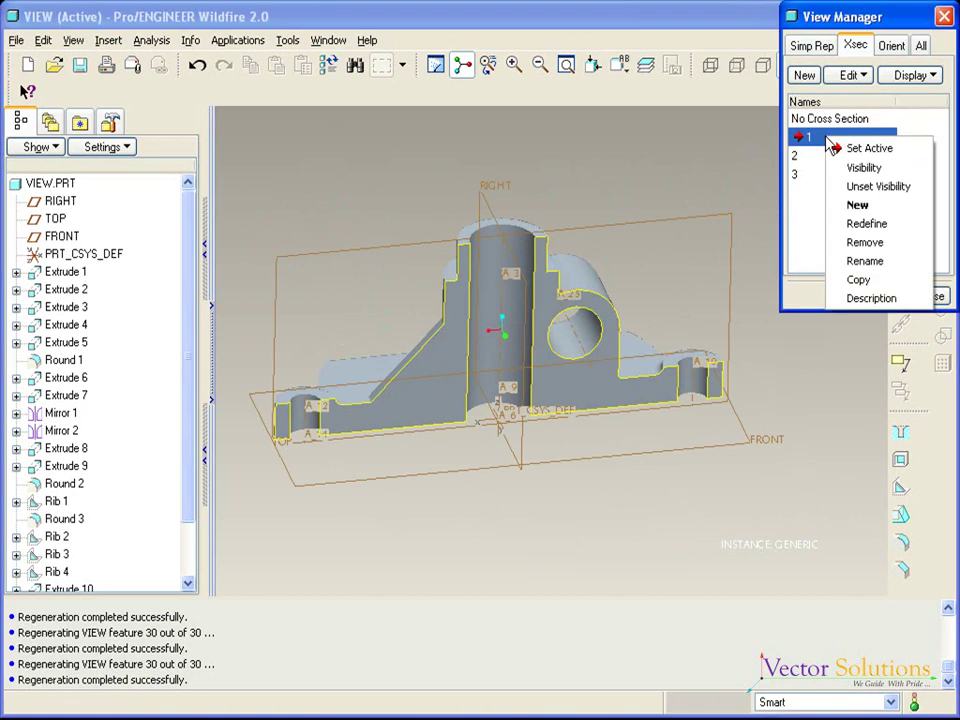
{"action": "left_click", "coordinate": [862, 167]}
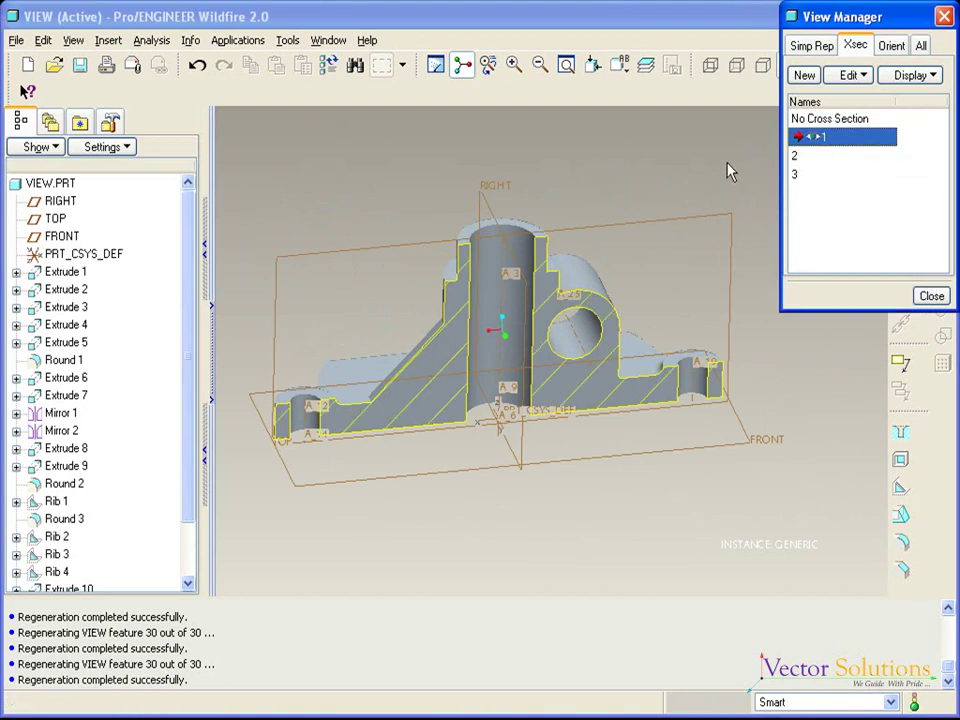
{"action": "right_click", "coordinate": [838, 147]}
{"action": "mouse_move", "coordinate": [626, 186]}
{"action": "middle_mouse_down"}
{"action": "mouse_move", "coordinate": [609, 136]}
{"action": "mouse_move", "coordinate": [639, 141]}
{"action": "mouse_move", "coordinate": [600, 165]}
{"action": "mouse_move", "coordinate": [636, 208]}
{"action": "mouse_move", "coordinate": [630, 180]}
{"action": "mouse_move", "coordinate": [611, 167]}
{"action": "mouse_move", "coordinate": [643, 189]}
{"action": "mouse_move", "coordinate": [604, 163]}
{"action": "mouse_move", "coordinate": [636, 160]}
{"action": "mouse_move", "coordinate": [638, 182]}
{"action": "middle_mouse_up"}
{"action": "left_click", "coordinate": [813, 138]}
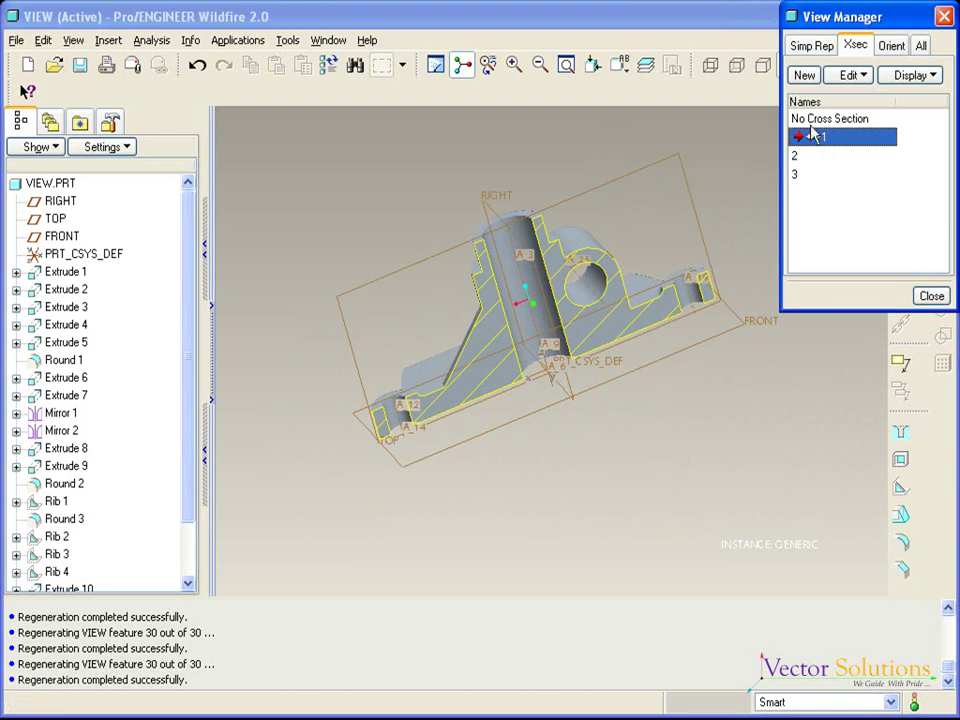
Step: Reactivate No Cross Section and unset visibility on cross-section 1
{"action": "right_click", "coordinate": [811, 121]}
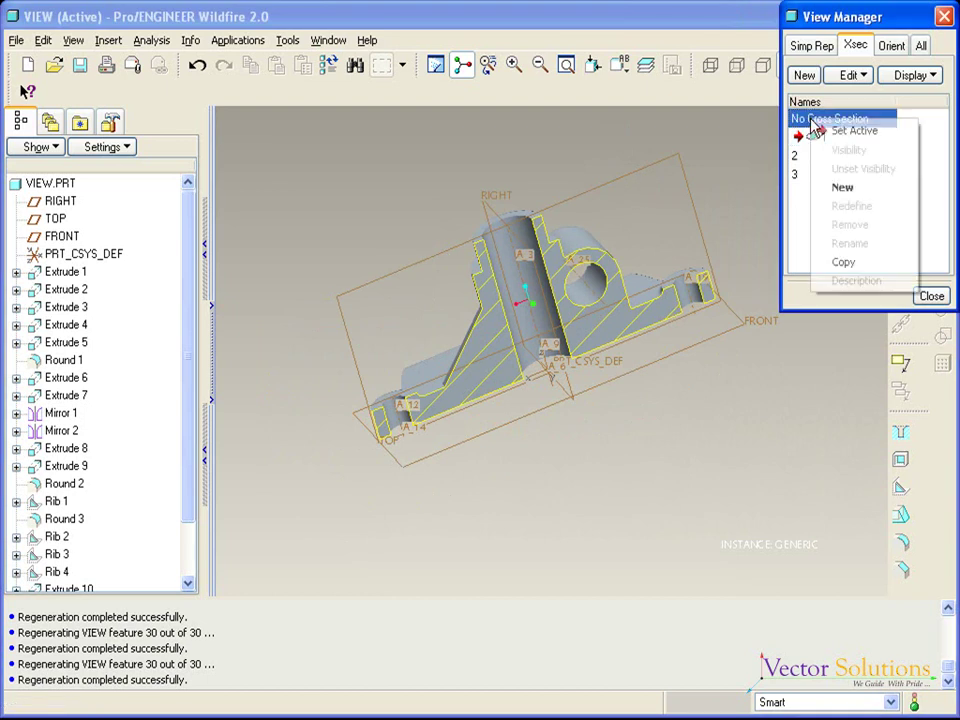
{"action": "left_click", "coordinate": [843, 132]}
{"action": "mouse_move", "coordinate": [577, 168]}
{"action": "middle_mouse_down"}
{"action": "mouse_move", "coordinate": [591, 148]}
{"action": "mouse_move", "coordinate": [543, 150]}
{"action": "middle_mouse_up"}
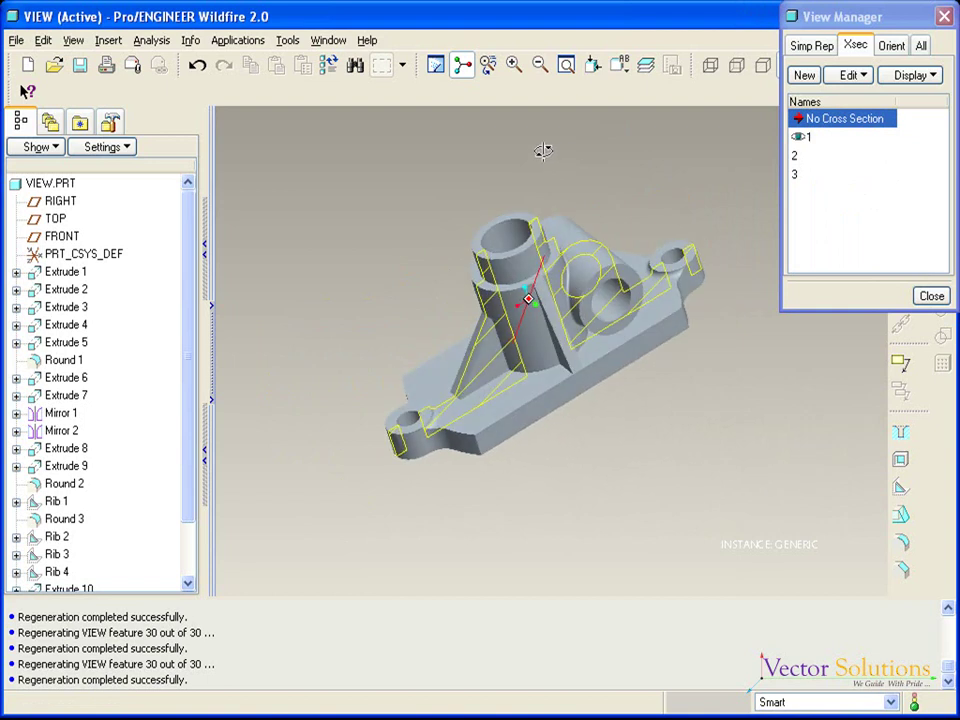
{"action": "left_click", "coordinate": [812, 139]}
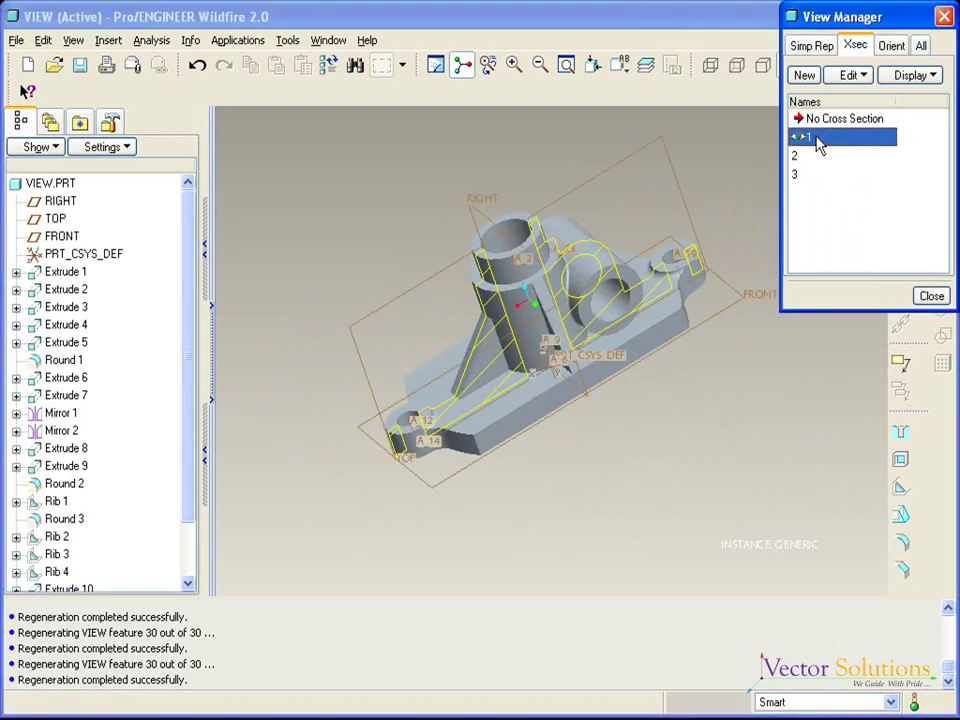
{"action": "right_click", "coordinate": [813, 143]}
{"action": "left_click", "coordinate": [818, 186]}
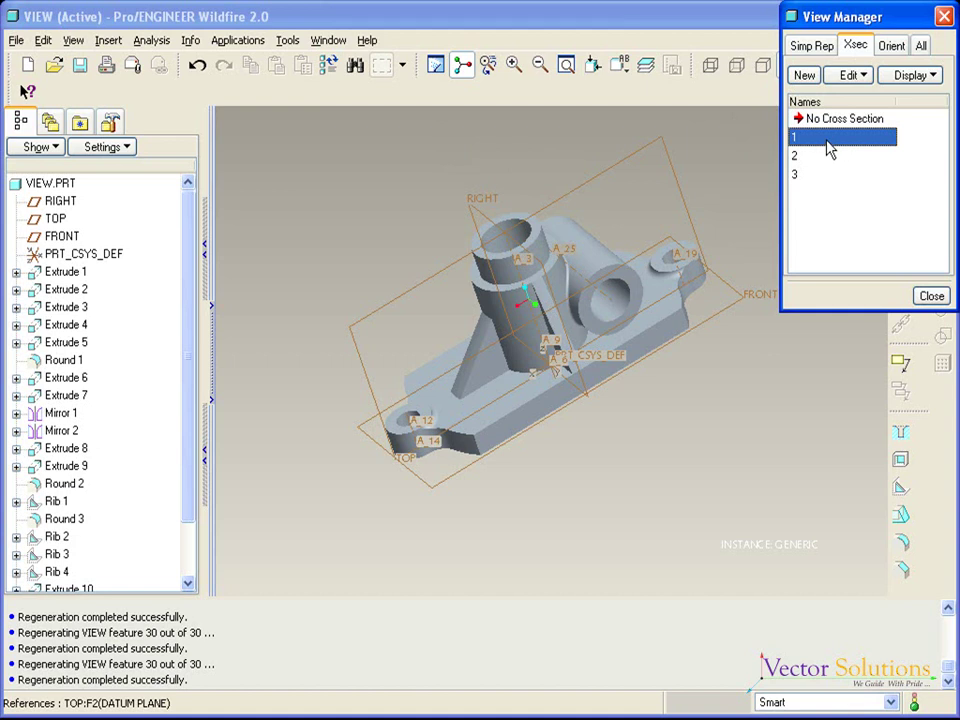
Step: Apply the Back saved orientation, then orbit into an oblique underside view
{"action": "left_click", "coordinate": [891, 45]}
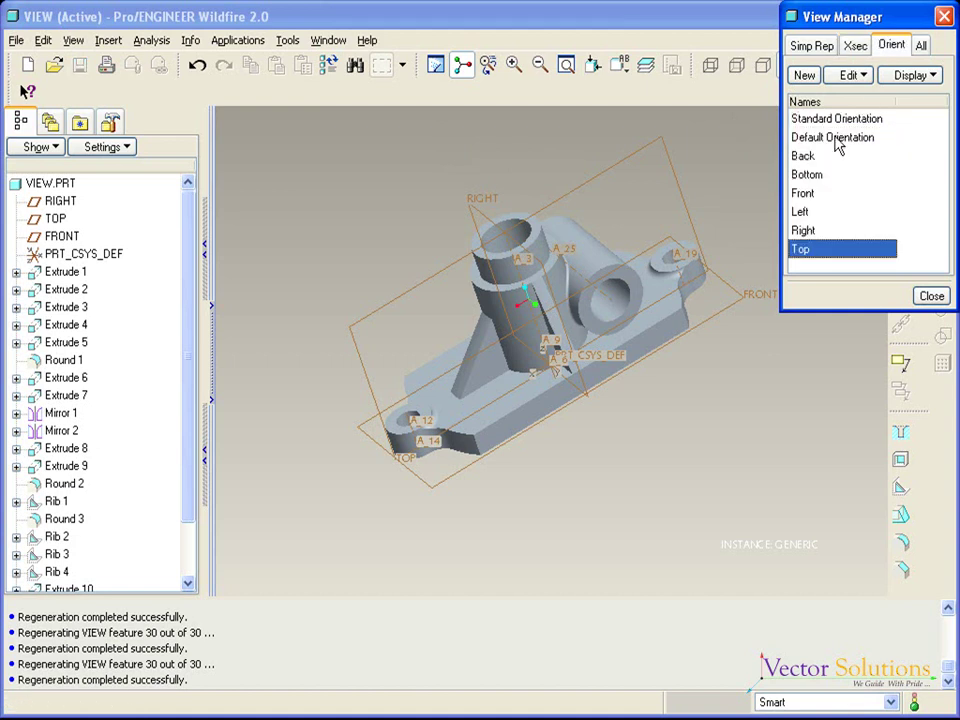
{"action": "left_click", "coordinate": [805, 157]}
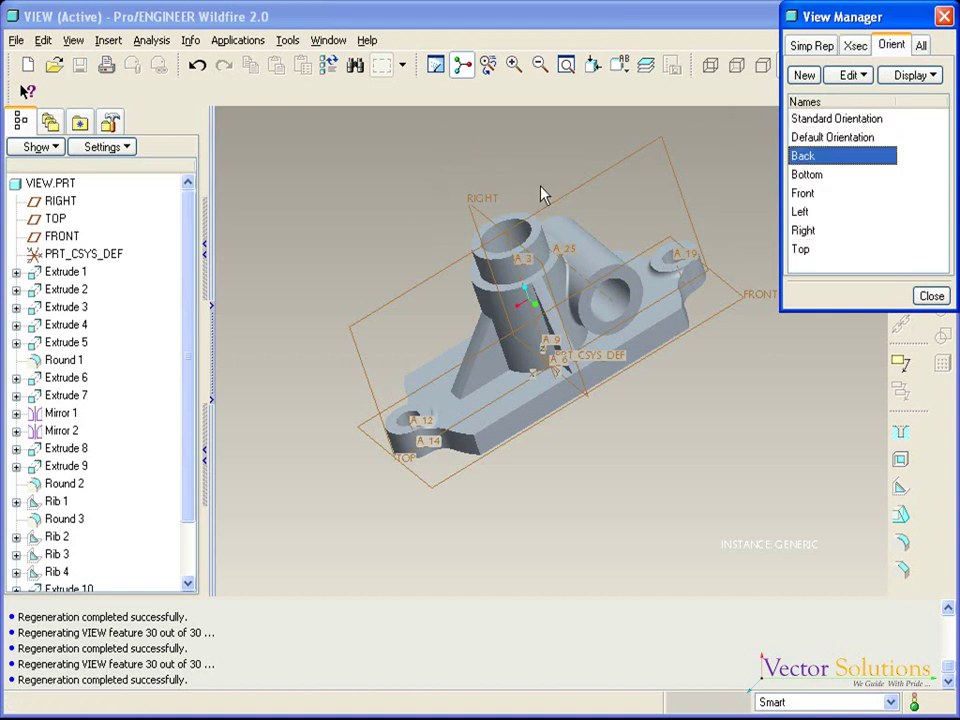
{"action": "right_click", "coordinate": [827, 164]}
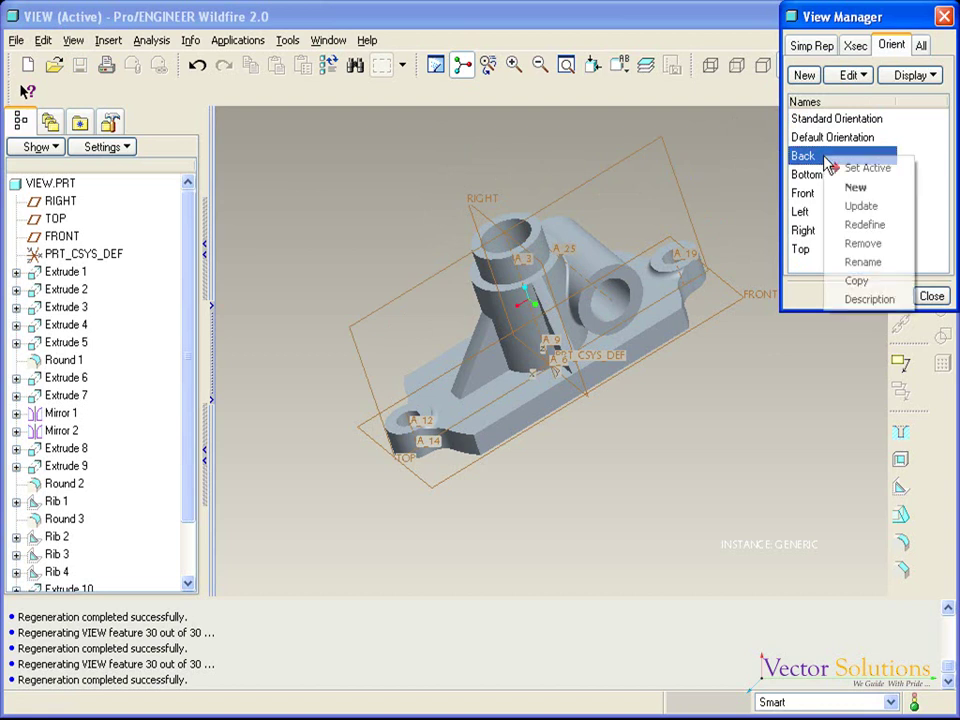
{"action": "left_click", "coordinate": [843, 167]}
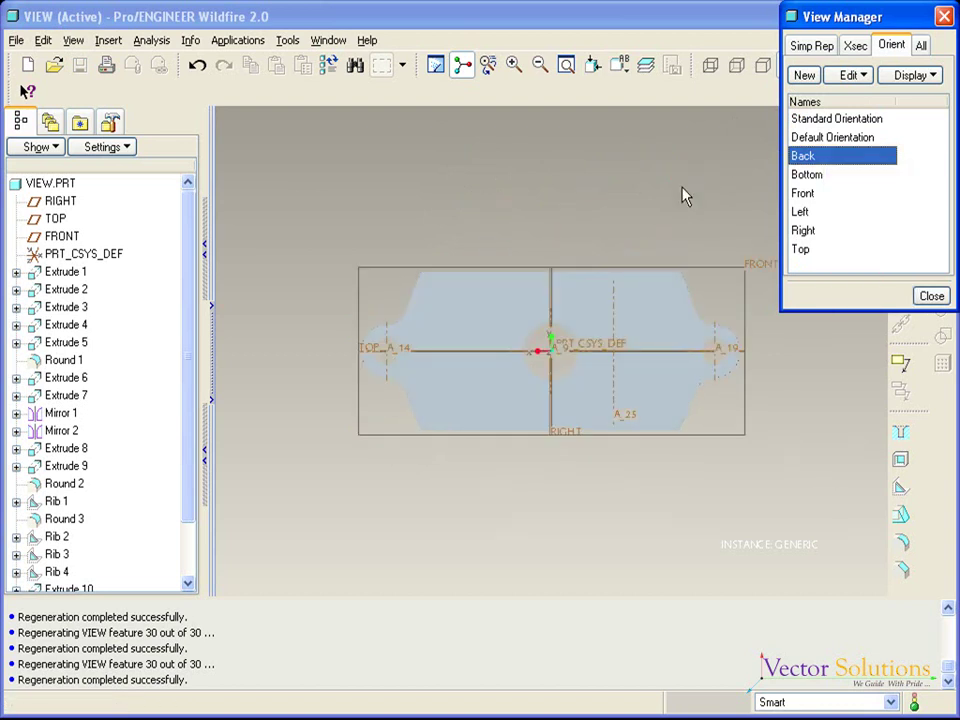
{"action": "middle_click_drag", "start_coordinate": [668, 206], "coordinate": [611, 328]}
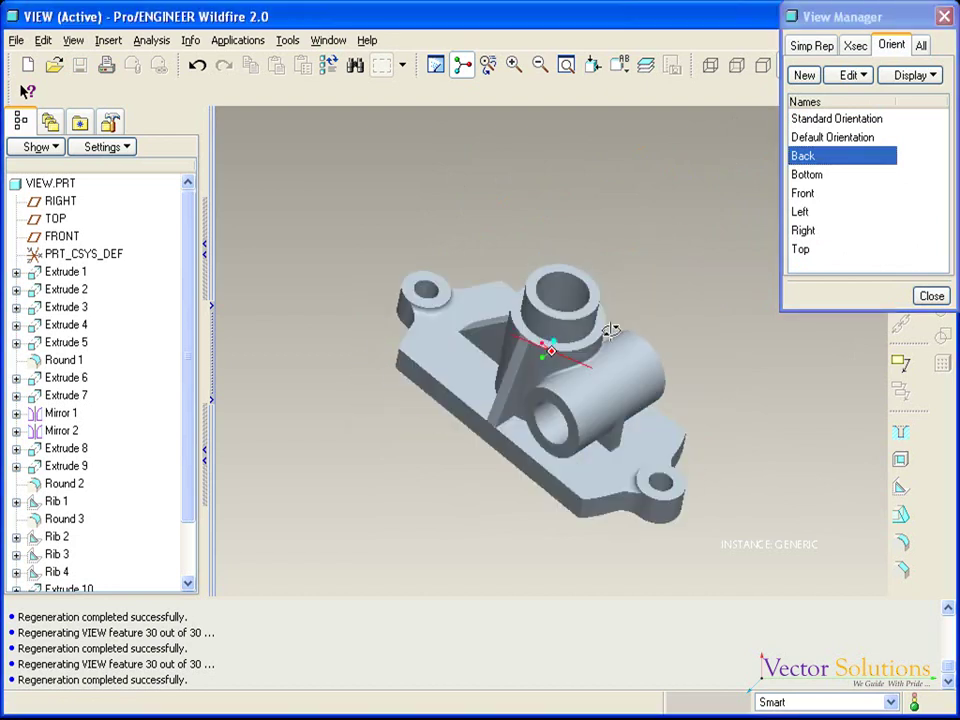
{"action": "mouse_move", "coordinate": [680, 270]}
{"action": "middle_mouse_down"}
{"action": "mouse_move", "coordinate": [686, 261]}
{"action": "mouse_move", "coordinate": [662, 261]}
{"action": "mouse_move", "coordinate": [666, 272]}
{"action": "mouse_move", "coordinate": [624, 280]}
{"action": "middle_mouse_up"}
{"action": "scroll", "coordinate": [486, 442], "scroll_direction": "up", "scroll_amount": 2}
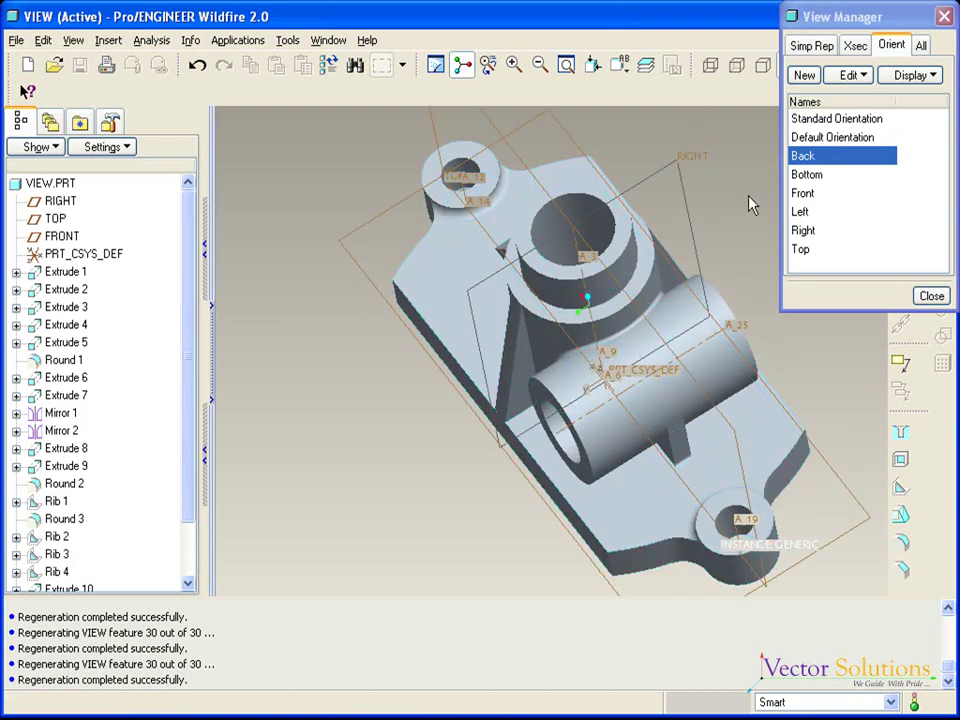
Step: Save the current view as new orientation 123
{"action": "left_click", "coordinate": [806, 79]}
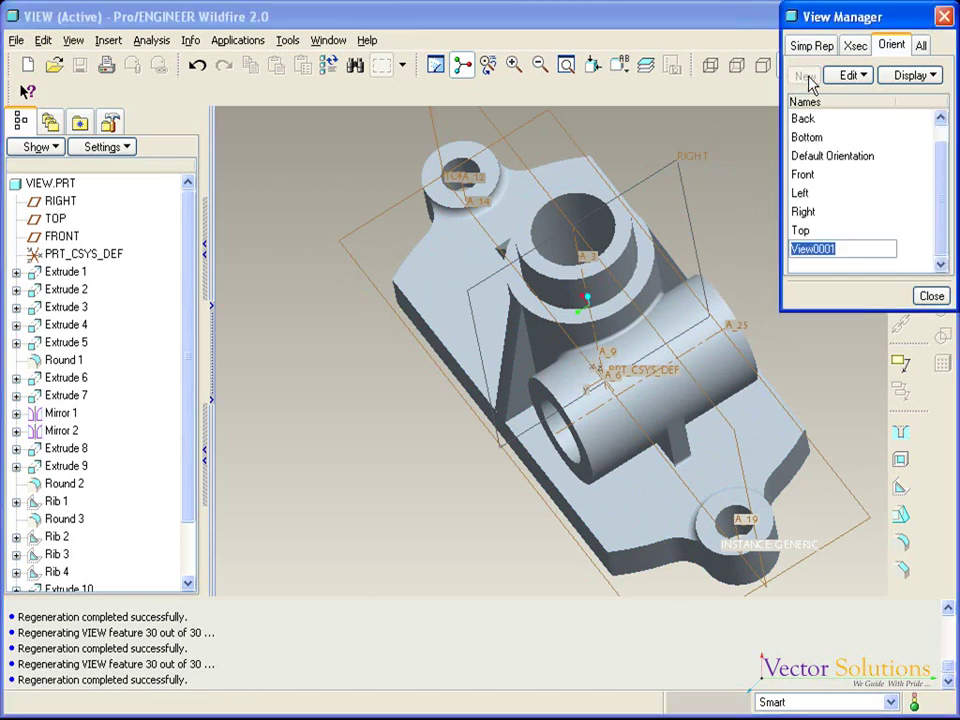
{"action": "type", "text": "123"}
{"action": "key", "text": "Return"}
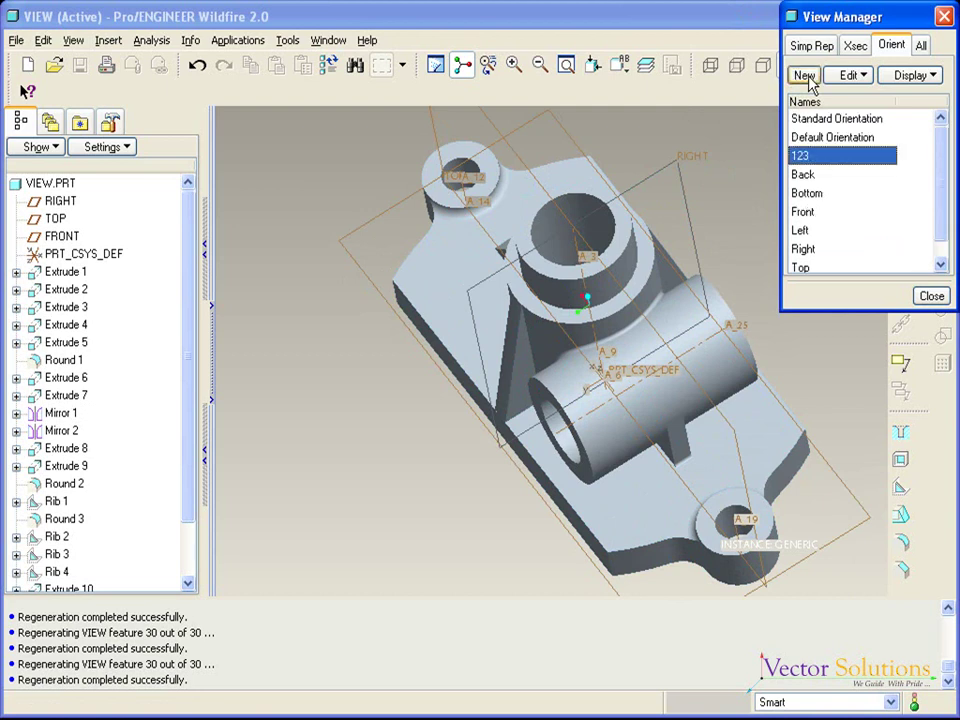
Step: Verify orientation 123 by switching to Default Orientation, then back to 123
{"action": "left_click", "coordinate": [622, 66]}
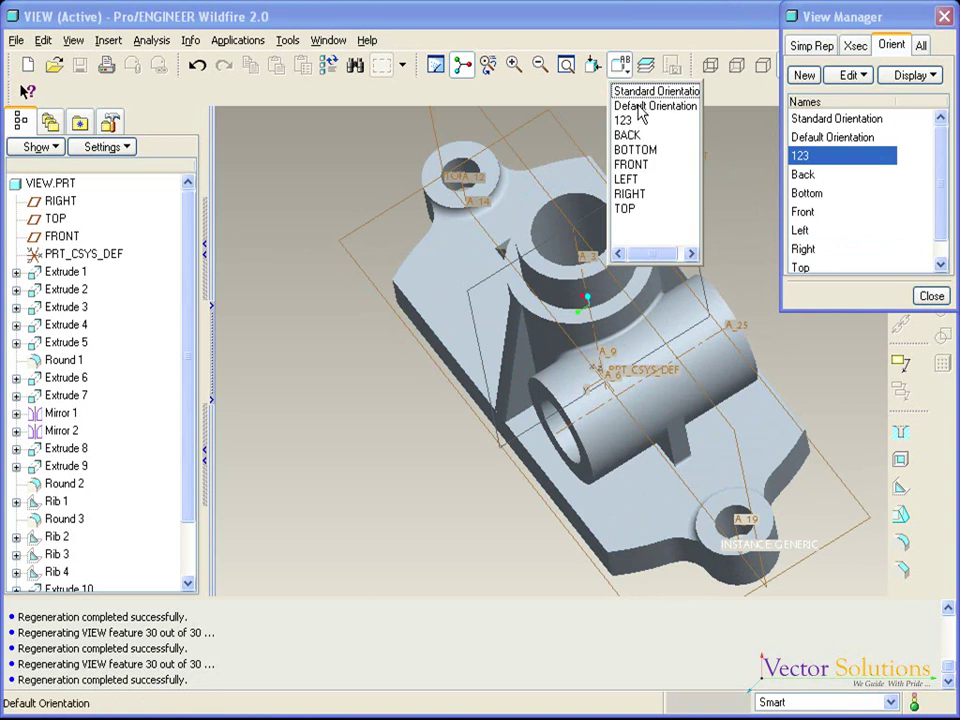
{"action": "left_click", "coordinate": [636, 105]}
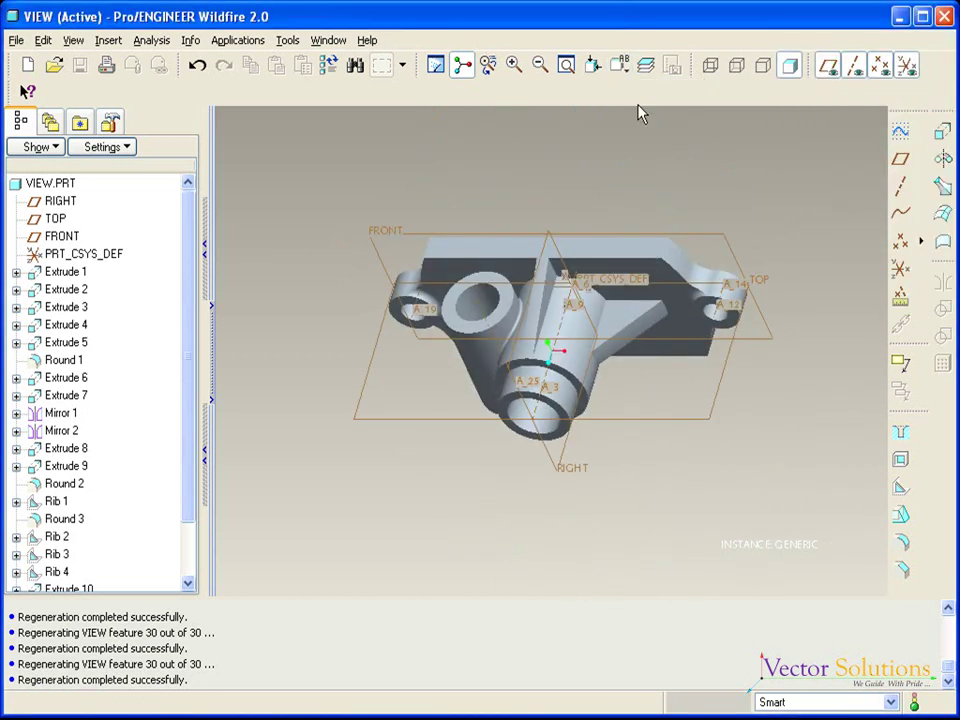
{"action": "left_click", "coordinate": [622, 66]}
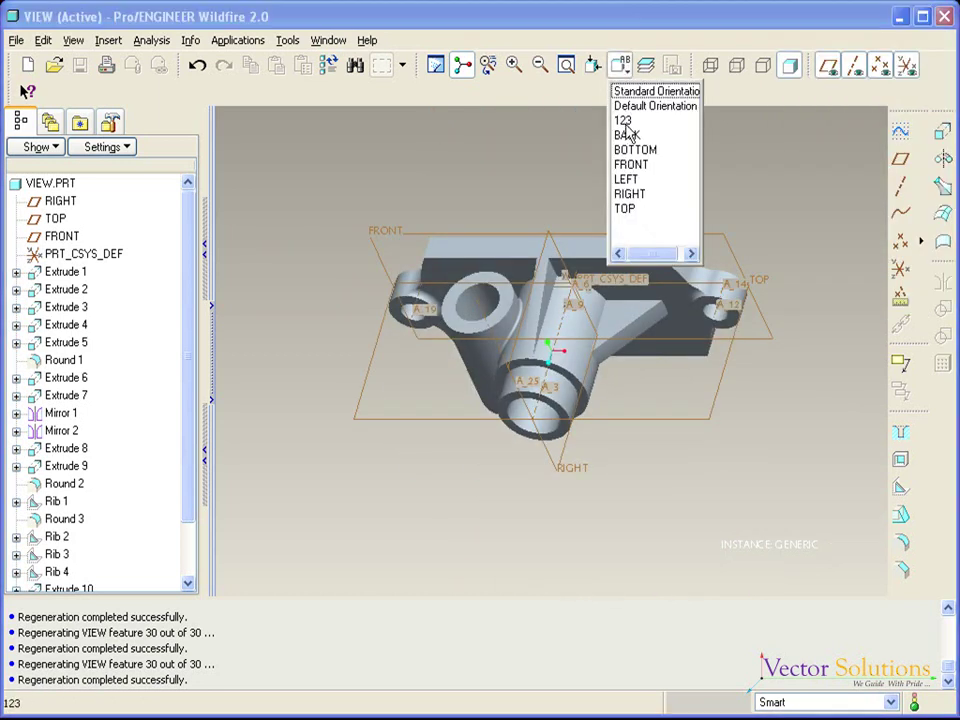
{"action": "left_click", "coordinate": [624, 121]}
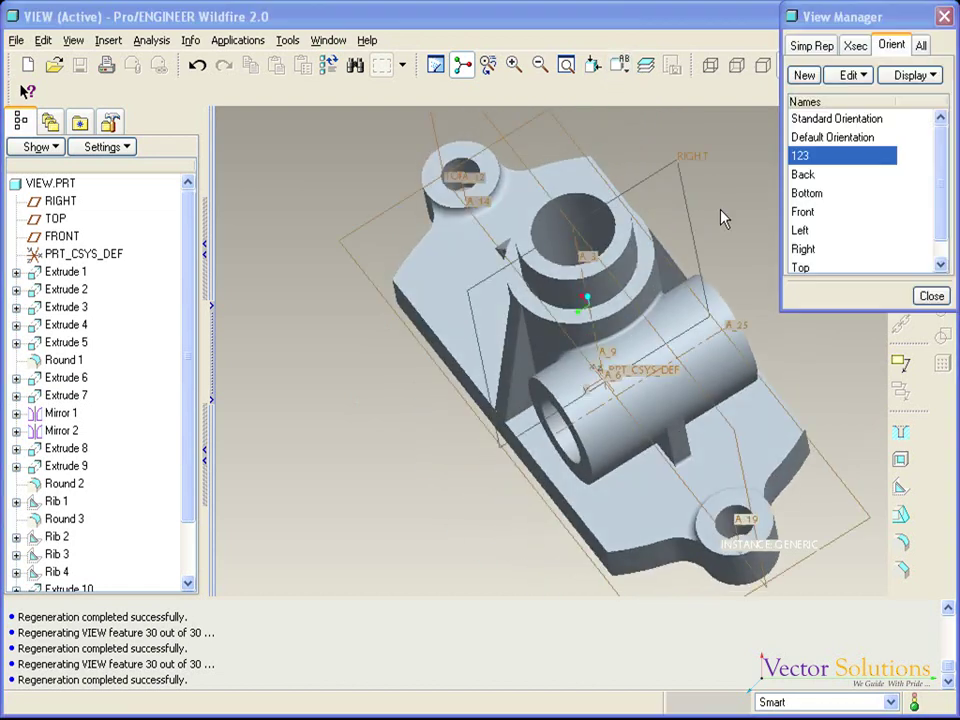
Step: Browse the View Manager tabs, ending on the combined view states list
{"action": "left_click", "coordinate": [921, 46]}
{"action": "left_click", "coordinate": [808, 46]}
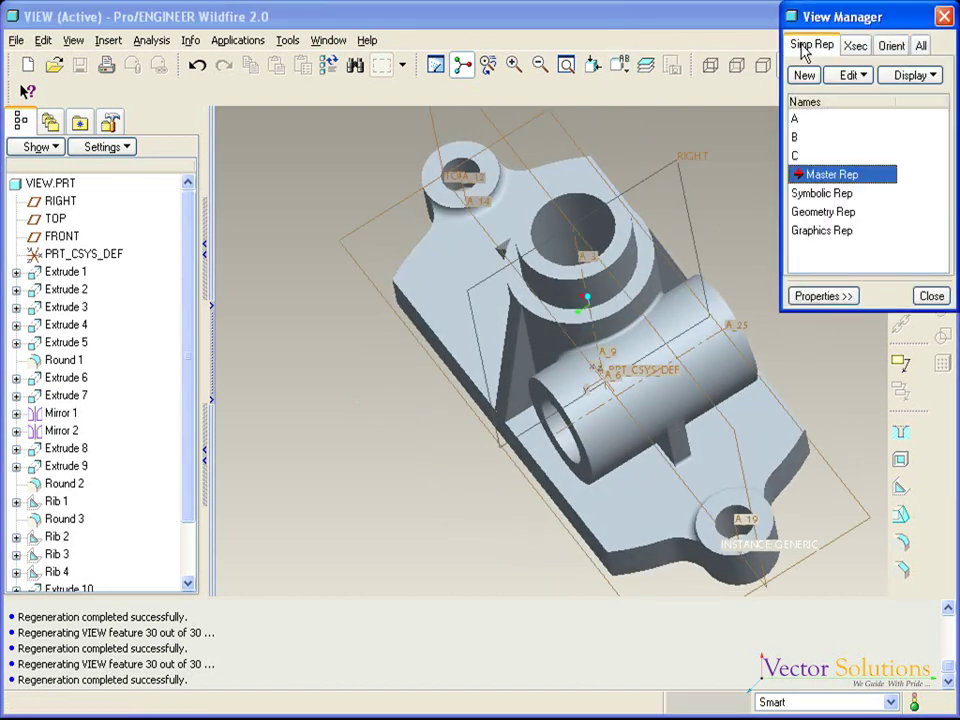
{"action": "left_click", "coordinate": [853, 46]}
{"action": "left_click", "coordinate": [891, 46]}
{"action": "left_click", "coordinate": [808, 46]}
{"action": "left_click", "coordinate": [852, 47]}
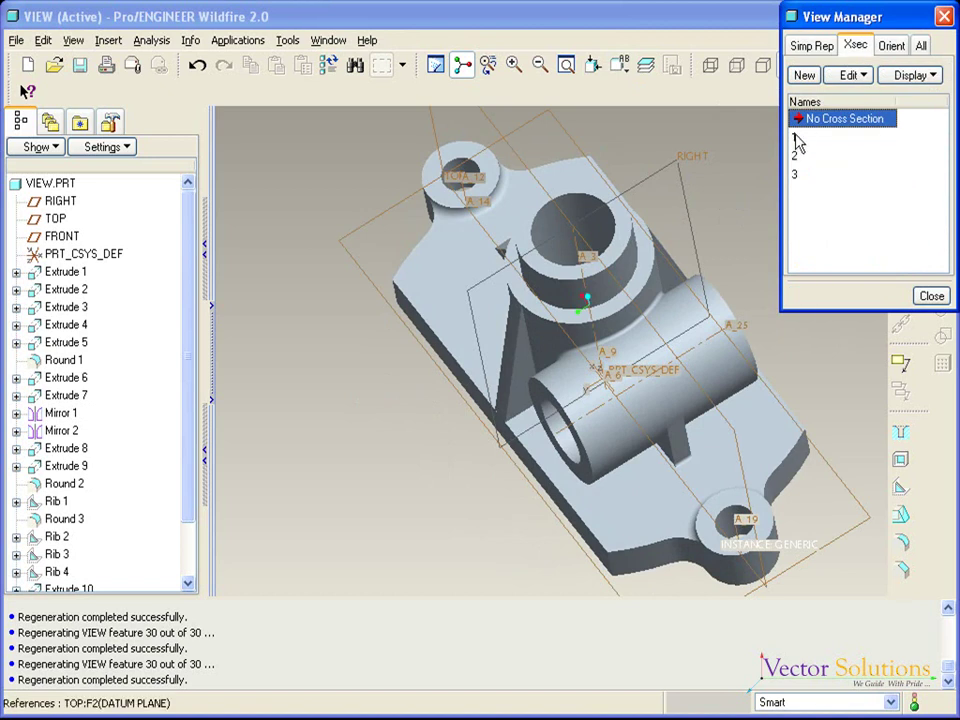
{"action": "left_click", "coordinate": [891, 47]}
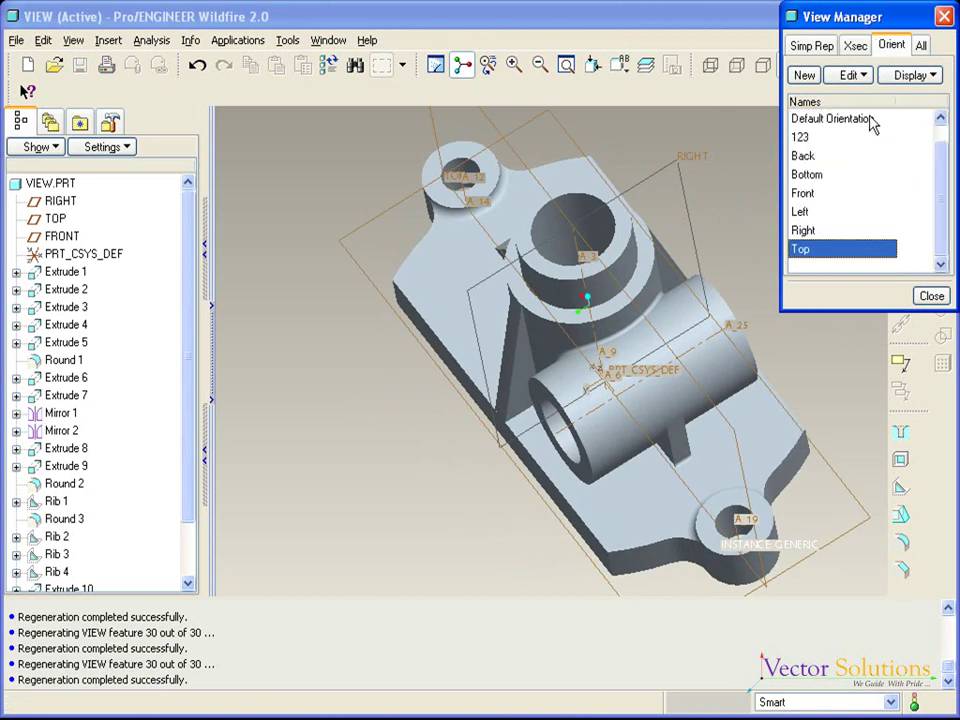
{"action": "left_click", "coordinate": [922, 47]}
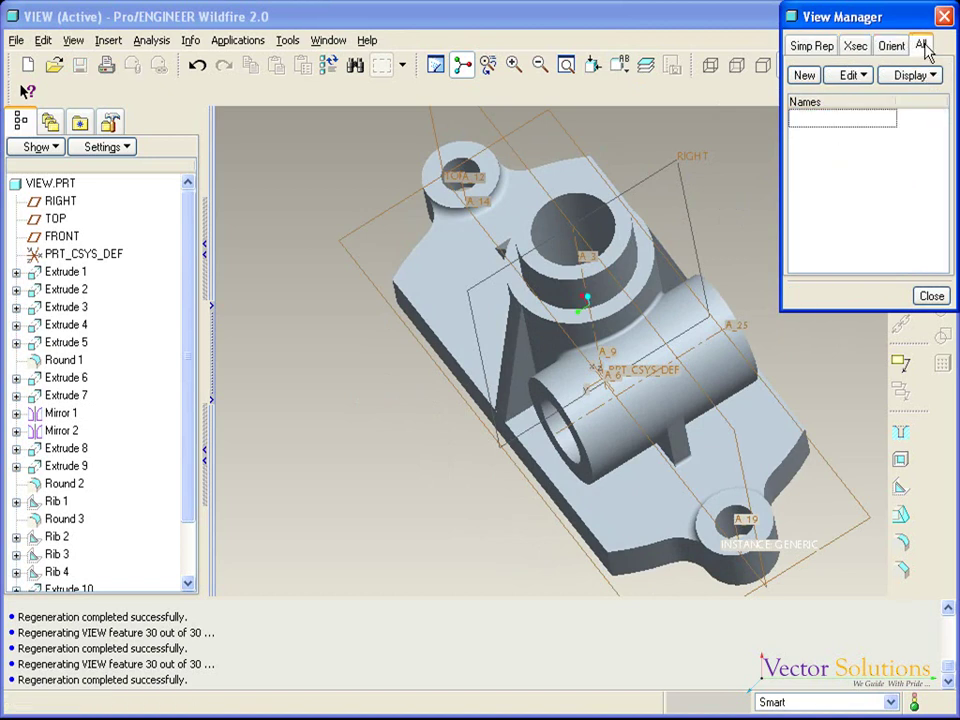
Step: Create combined state 000 built from copies of the existing states
{"action": "left_click", "coordinate": [805, 76]}
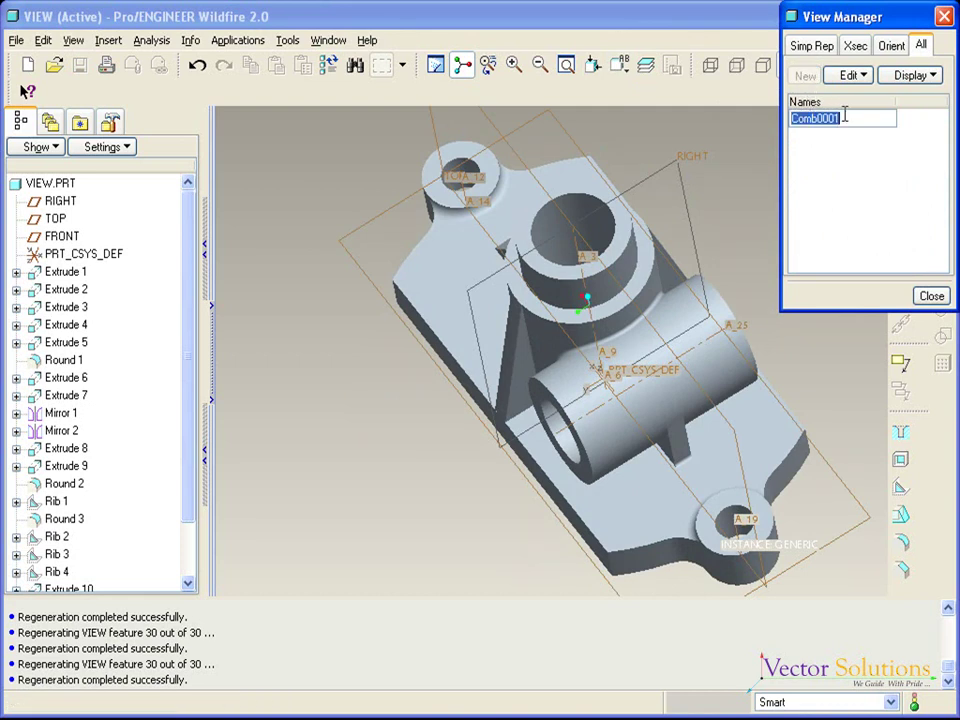
{"action": "type", "text": "000"}
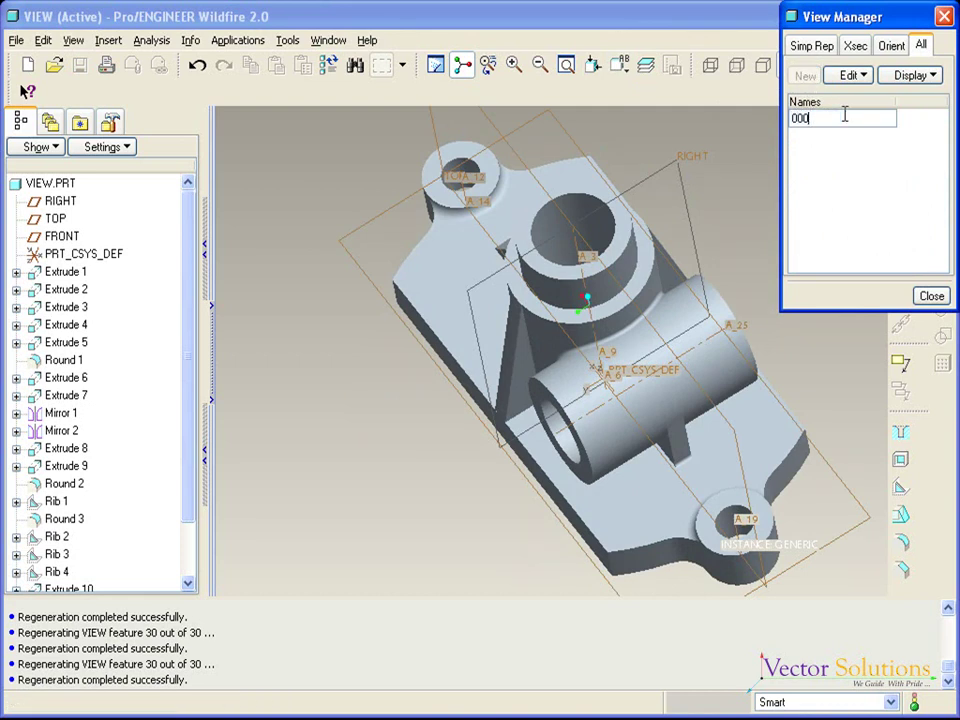
{"action": "key", "text": "Return"}
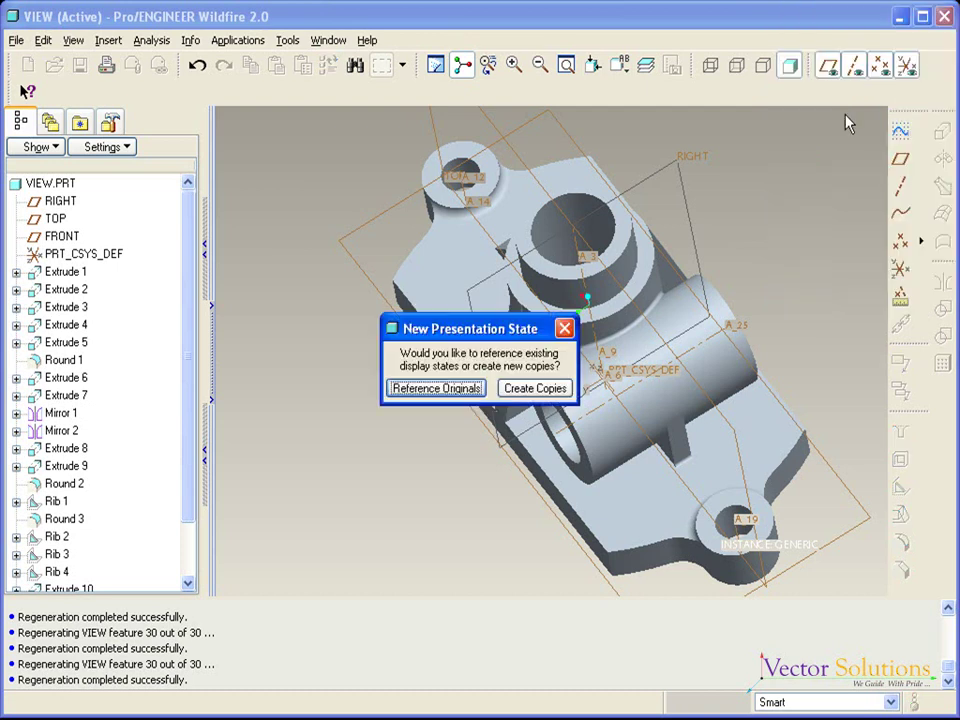
{"action": "left_click", "coordinate": [522, 396]}
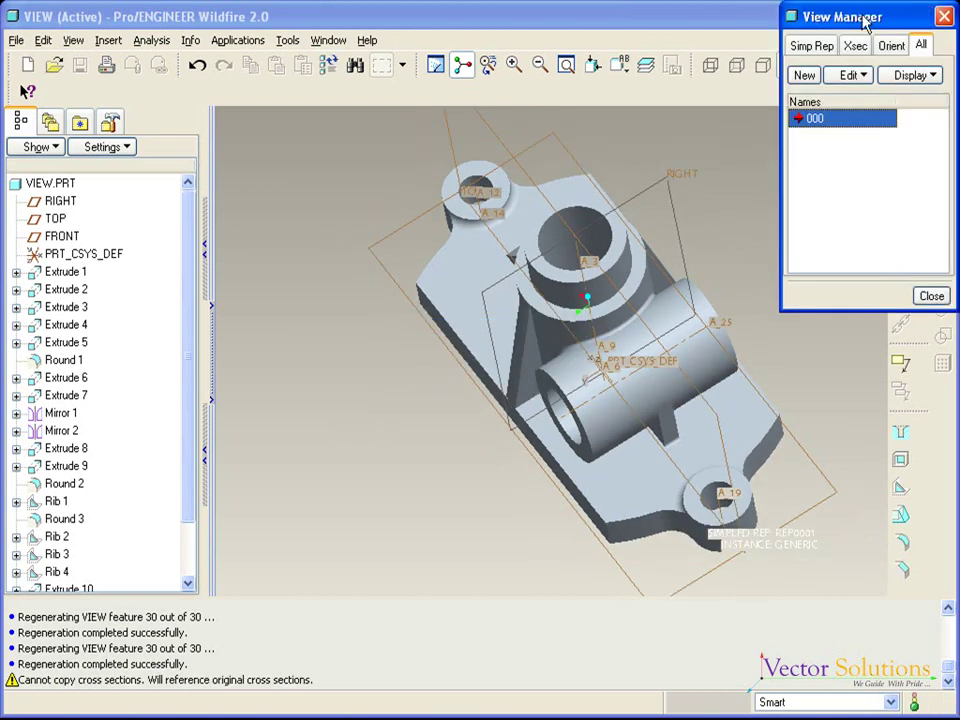
{"action": "right_click", "coordinate": [850, 128]}
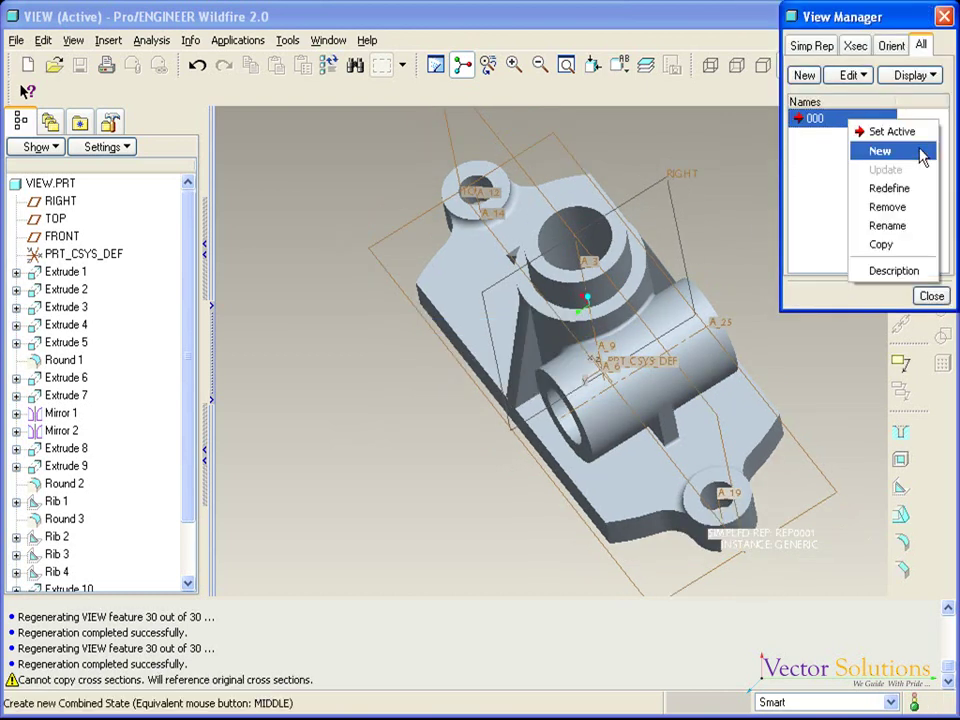
Step: Redefine state 000 with orientation 123, simp rep A and cross-section 1, then preview it
{"action": "left_click", "coordinate": [899, 189]}
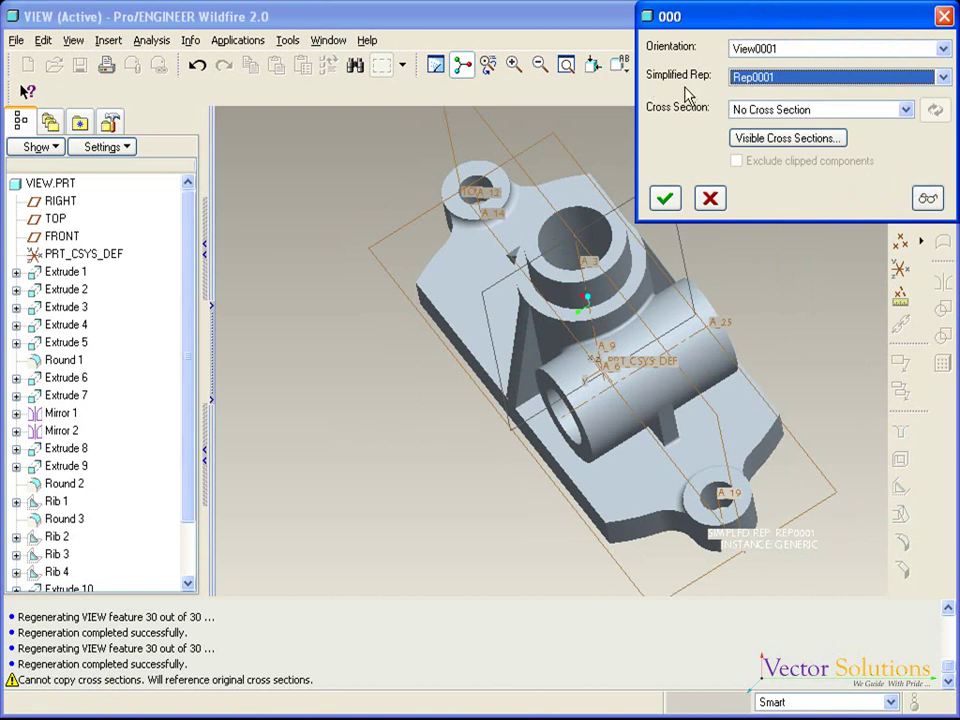
{"action": "left_click", "coordinate": [943, 50]}
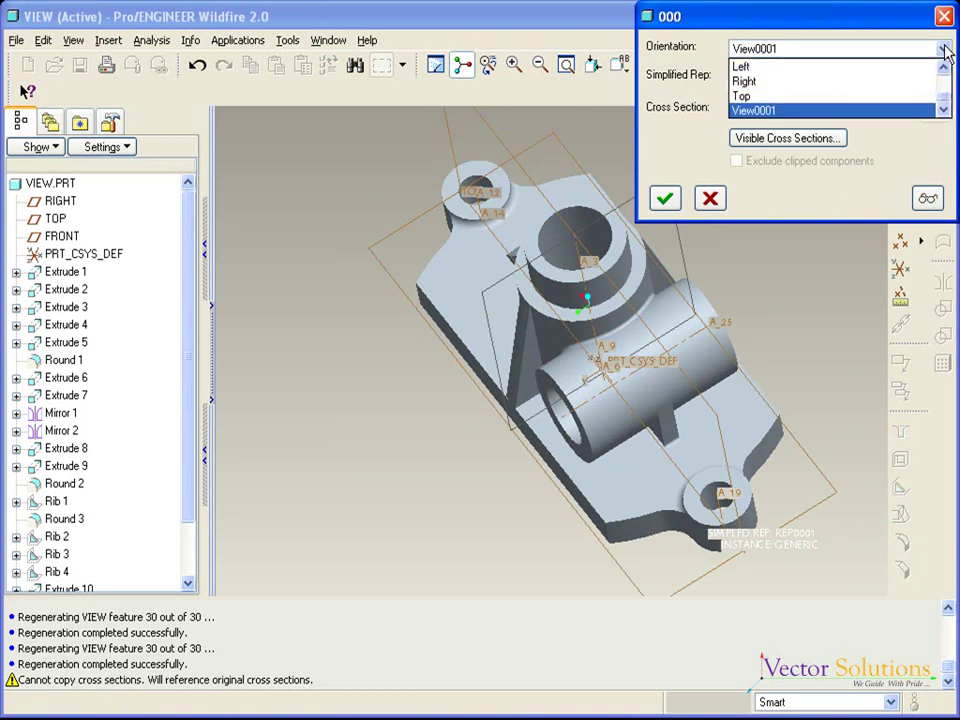
{"action": "left_click_drag", "start_coordinate": [942, 100], "coordinate": [940, 86]}
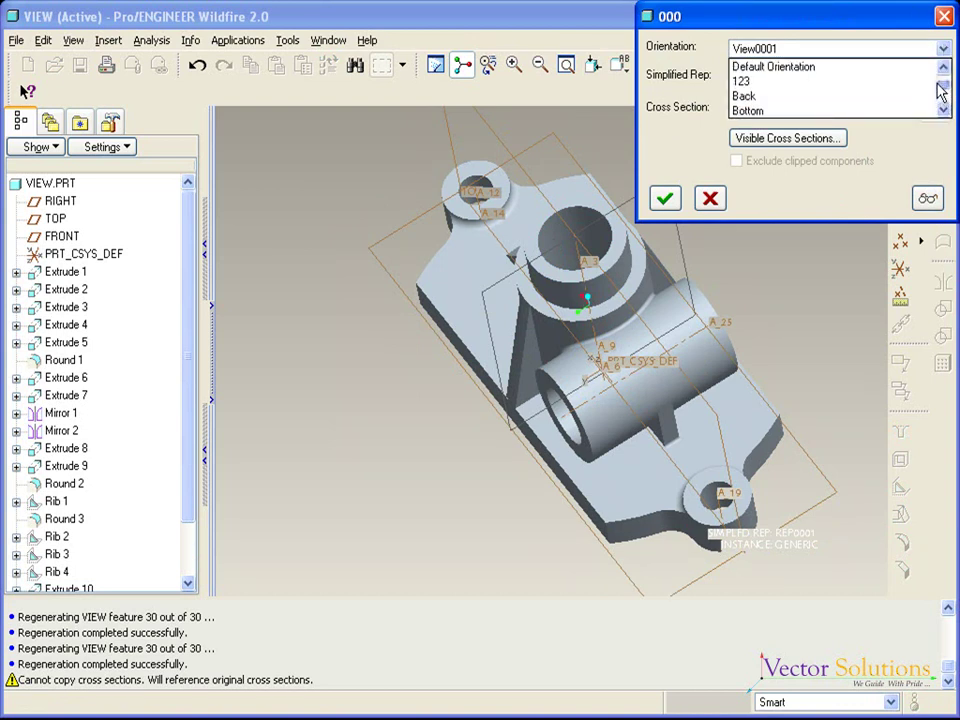
{"action": "left_click", "coordinate": [833, 82]}
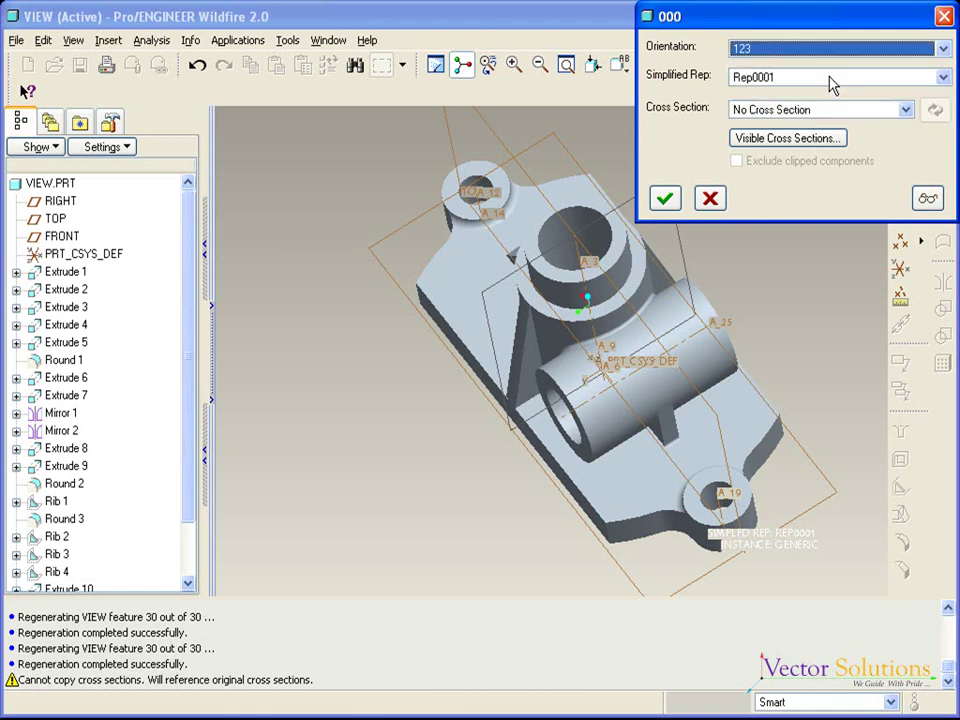
{"action": "left_click", "coordinate": [940, 79]}
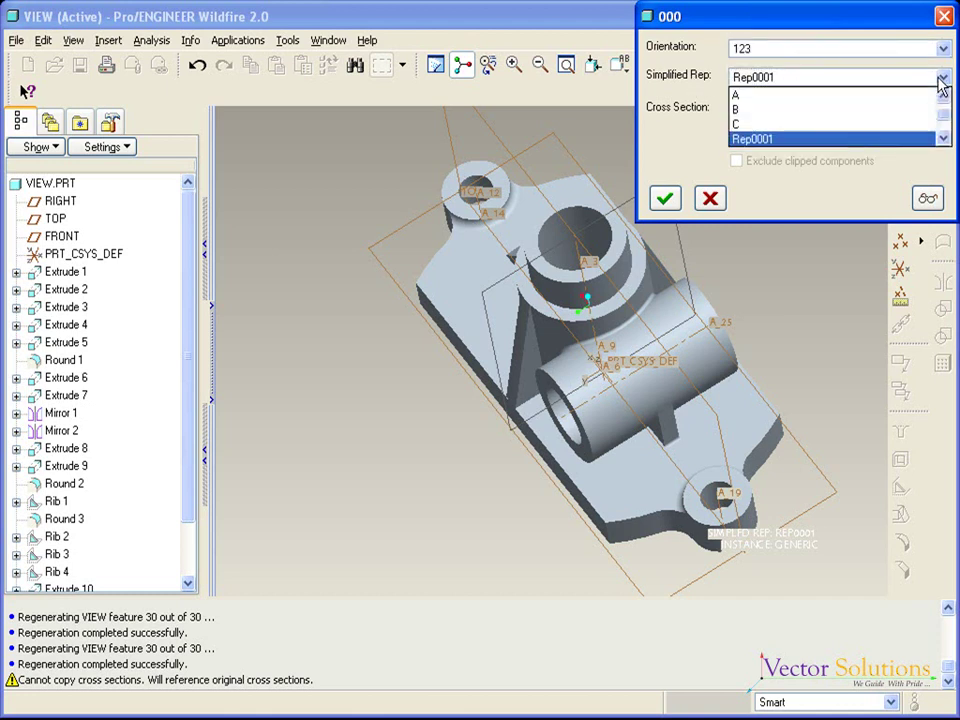
{"action": "left_click", "coordinate": [800, 100]}
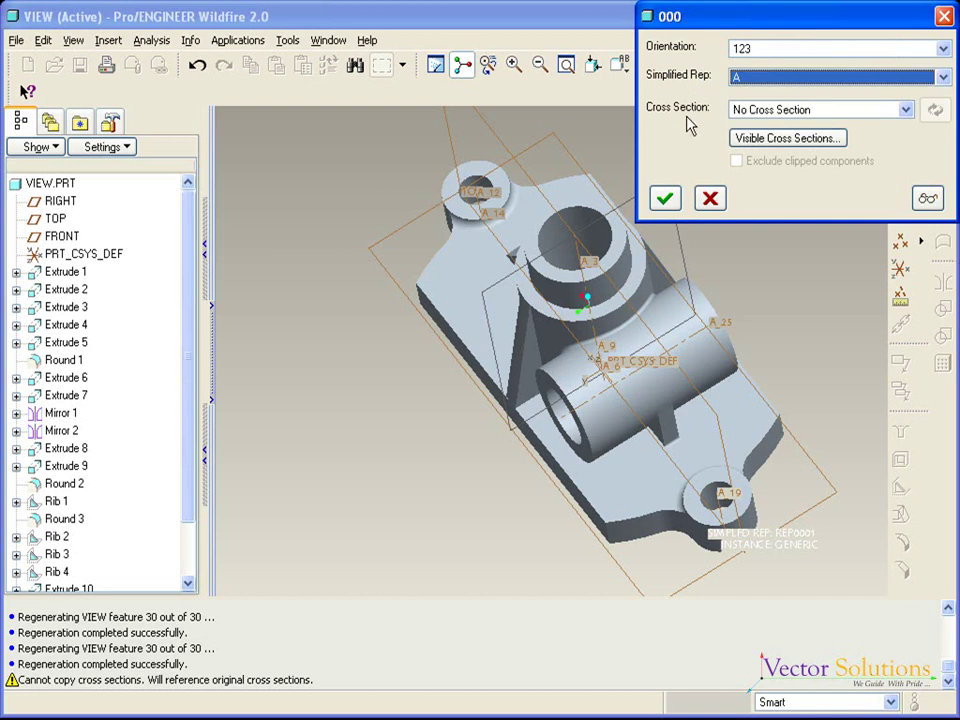
{"action": "left_click", "coordinate": [906, 110]}
{"action": "left_click", "coordinate": [800, 139]}
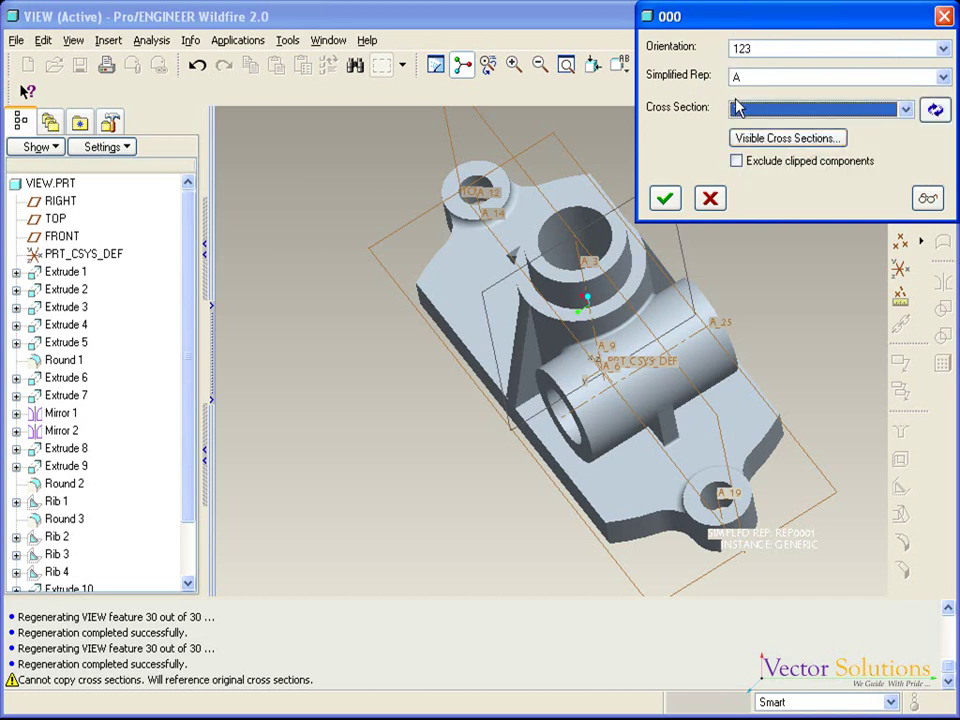
{"action": "left_click", "coordinate": [928, 197]}
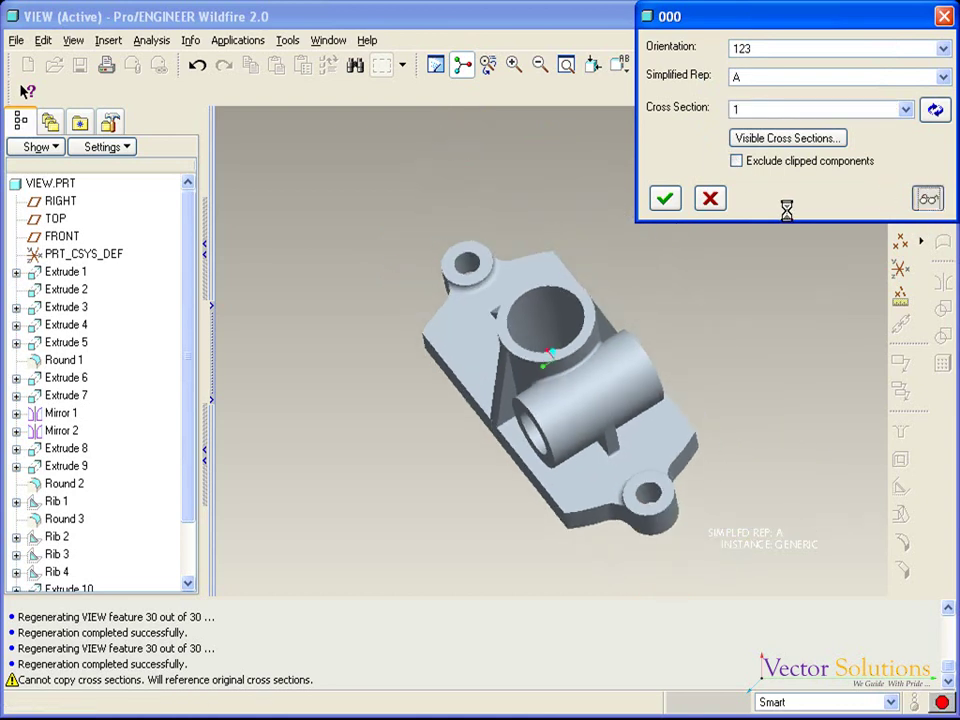
{"action": "left_click", "coordinate": [665, 197]}
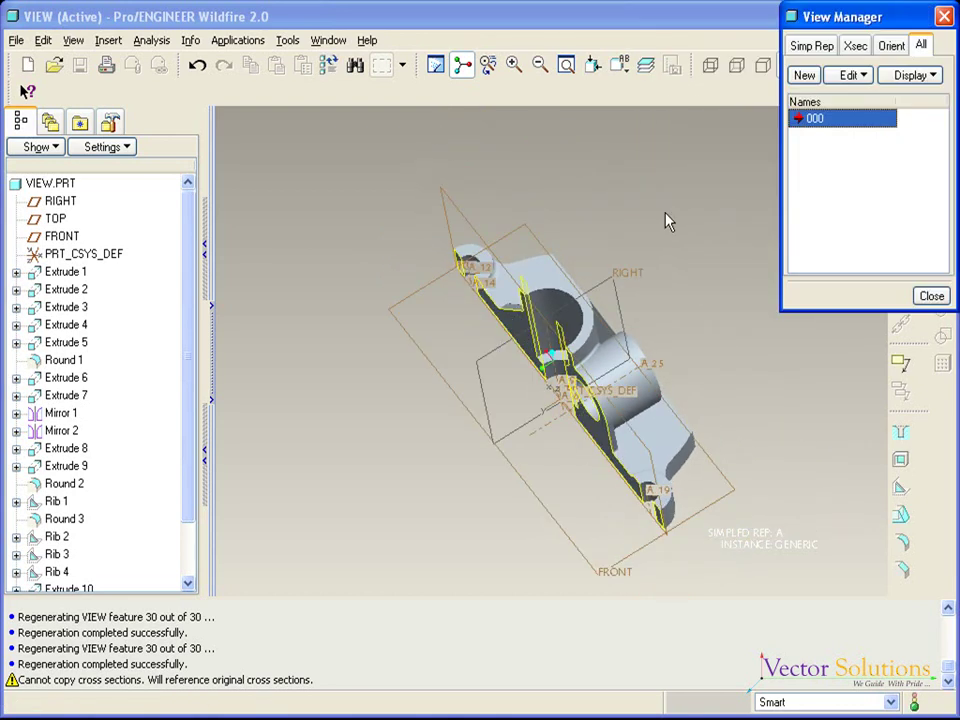
{"action": "mouse_move", "coordinate": [669, 222]}
{"action": "middle_mouse_down"}
{"action": "mouse_move", "coordinate": [662, 206]}
{"action": "mouse_move", "coordinate": [709, 156]}
{"action": "mouse_move", "coordinate": [735, 154]}
{"action": "mouse_move", "coordinate": [692, 178]}
{"action": "mouse_move", "coordinate": [700, 175]}
{"action": "middle_mouse_up"}
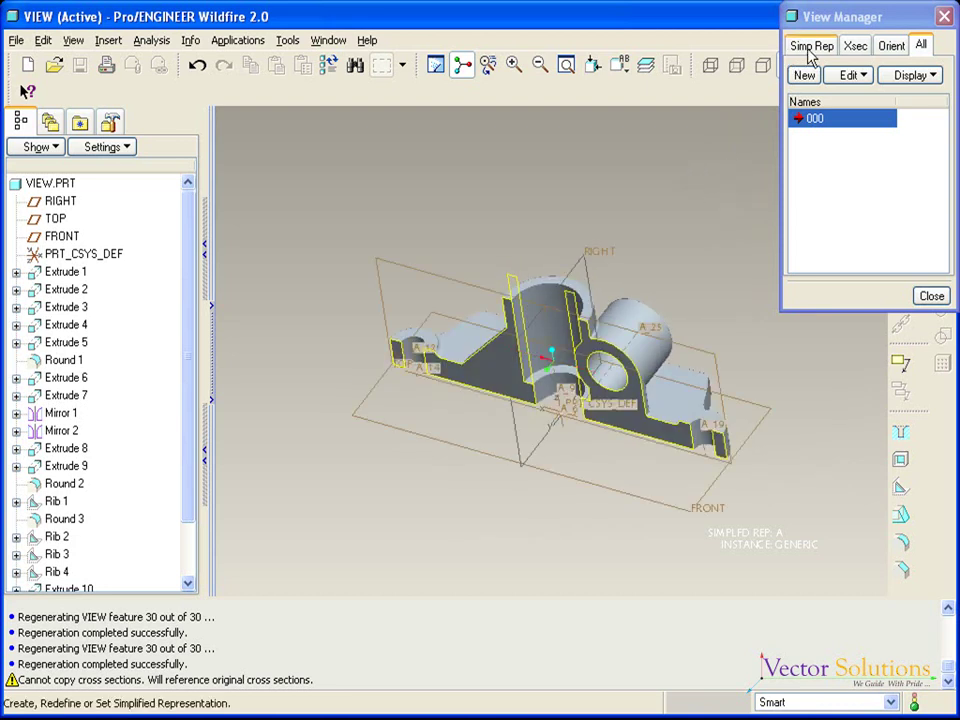
{"action": "left_click", "coordinate": [810, 47]}
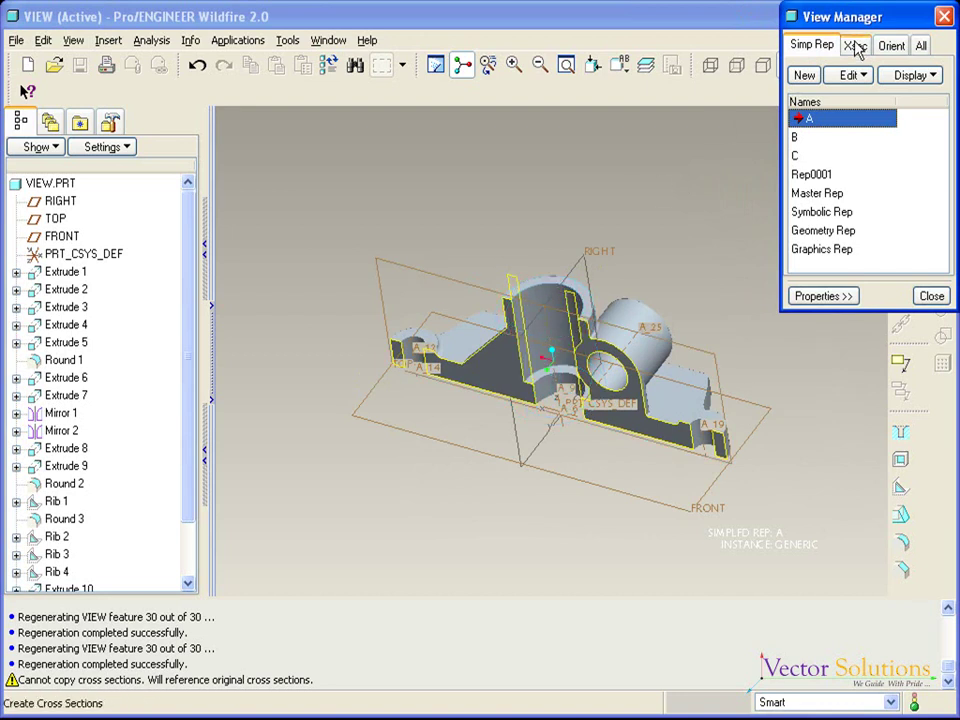
{"action": "left_click", "coordinate": [855, 47]}
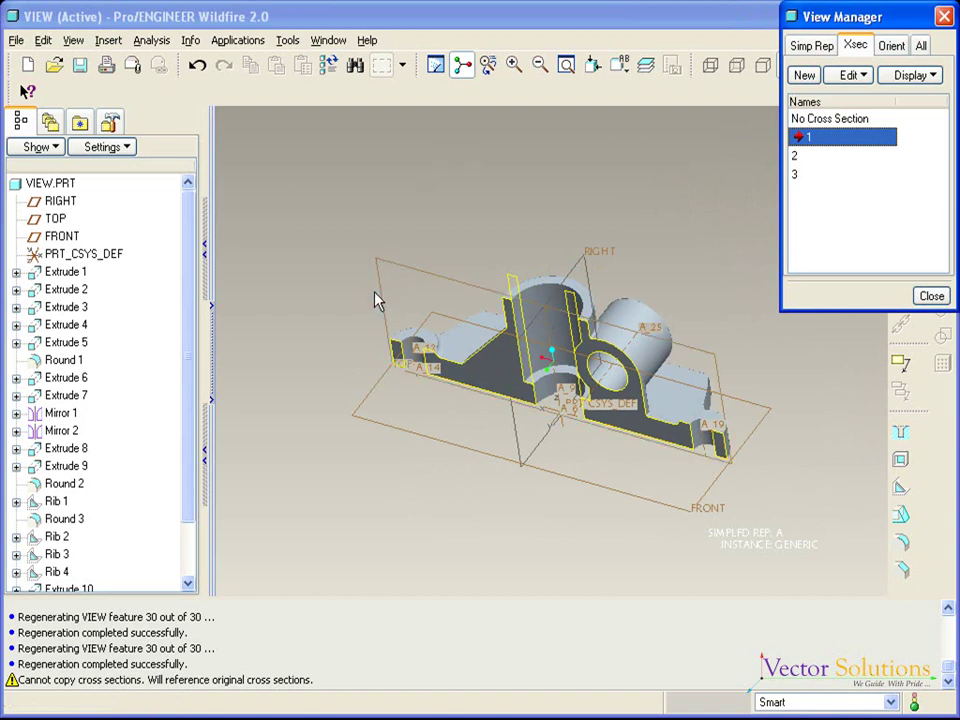
{"action": "left_click", "coordinate": [892, 46]}
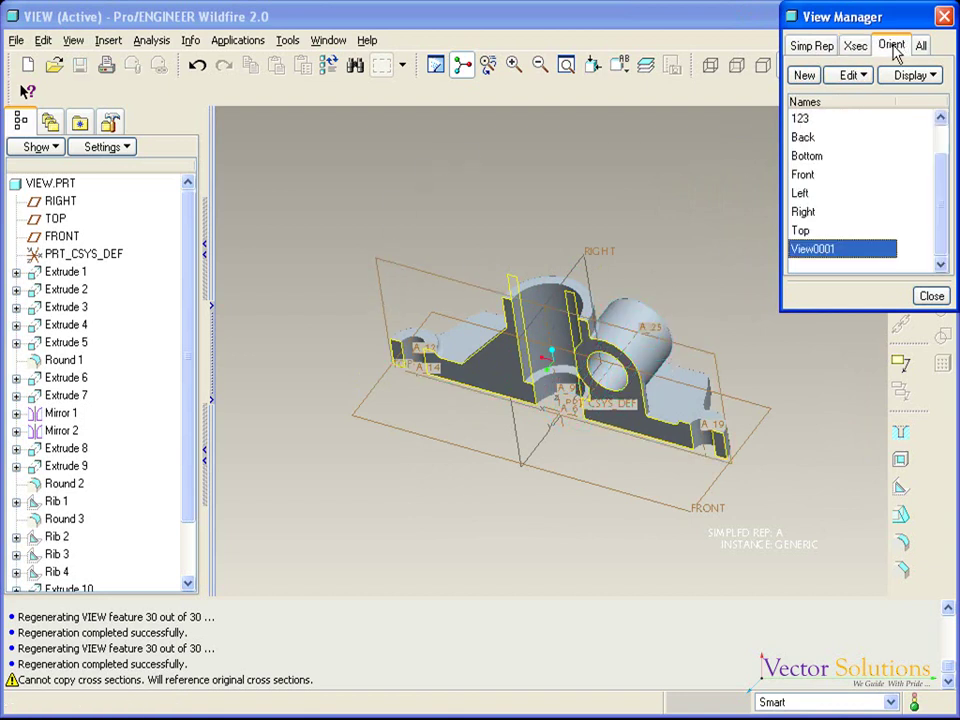
{"action": "left_click", "coordinate": [801, 120]}
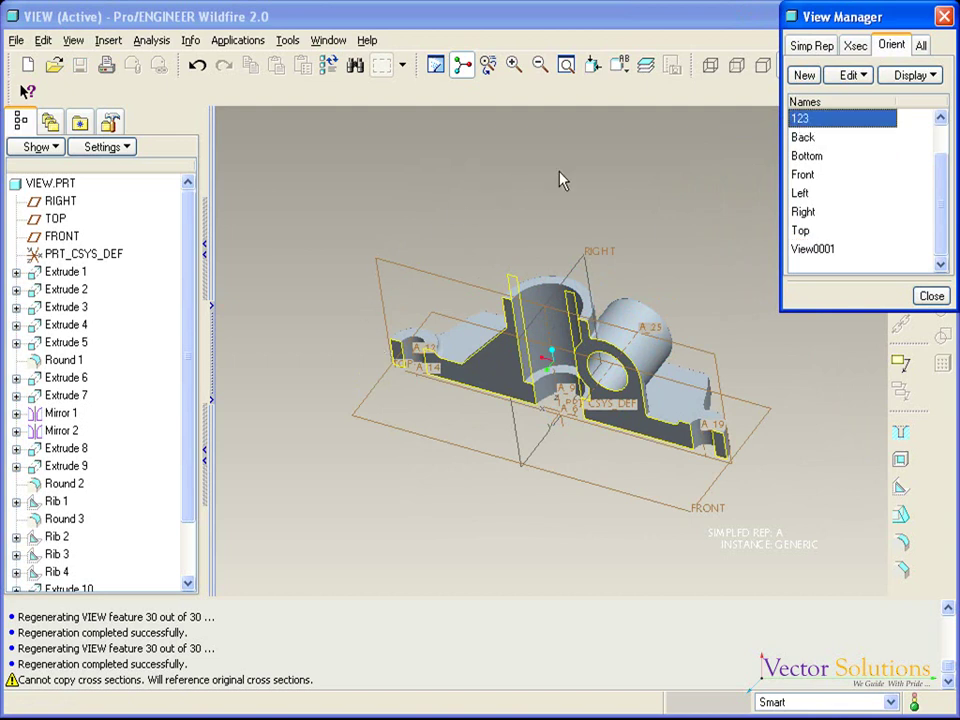
{"action": "left_click", "coordinate": [920, 46]}
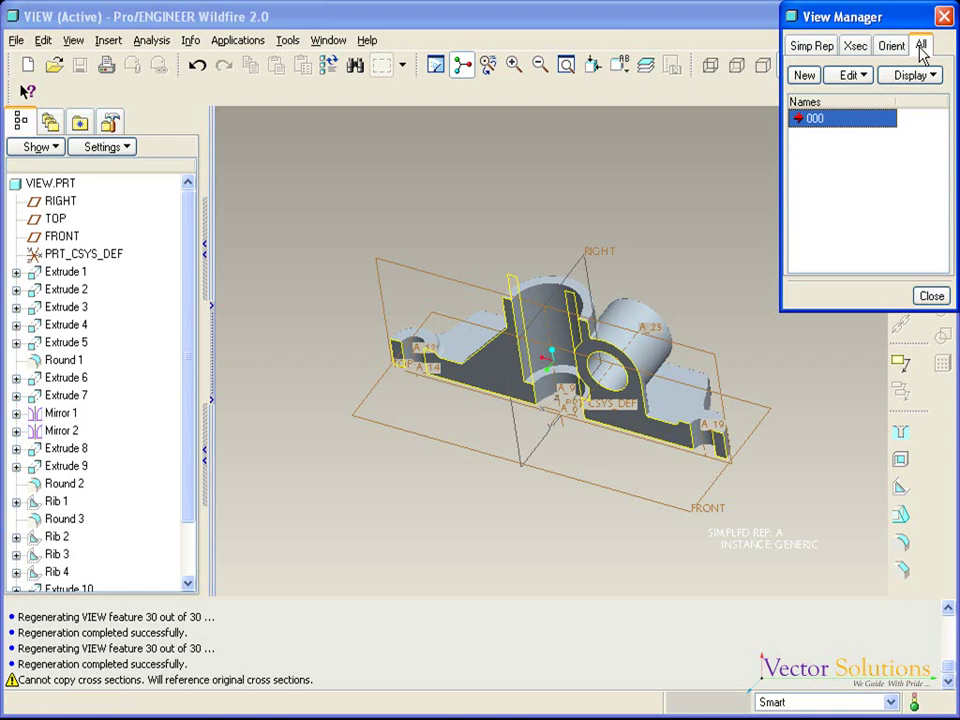
Step: Activate Master Rep, return to the default orientation, and close View Manager
{"action": "left_click", "coordinate": [815, 50]}
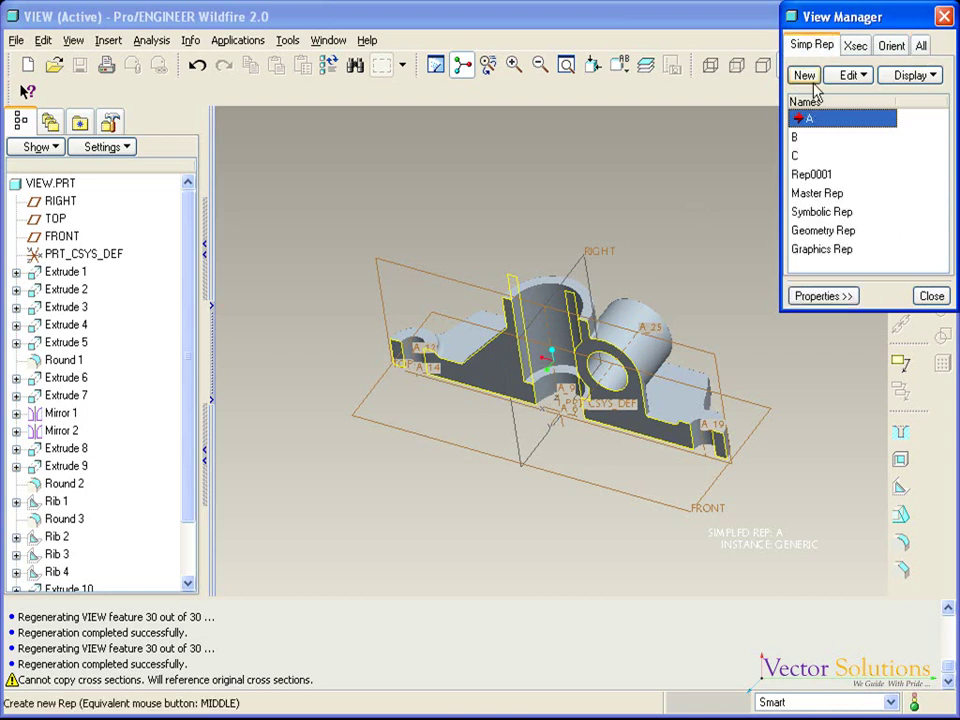
{"action": "left_click", "coordinate": [823, 195]}
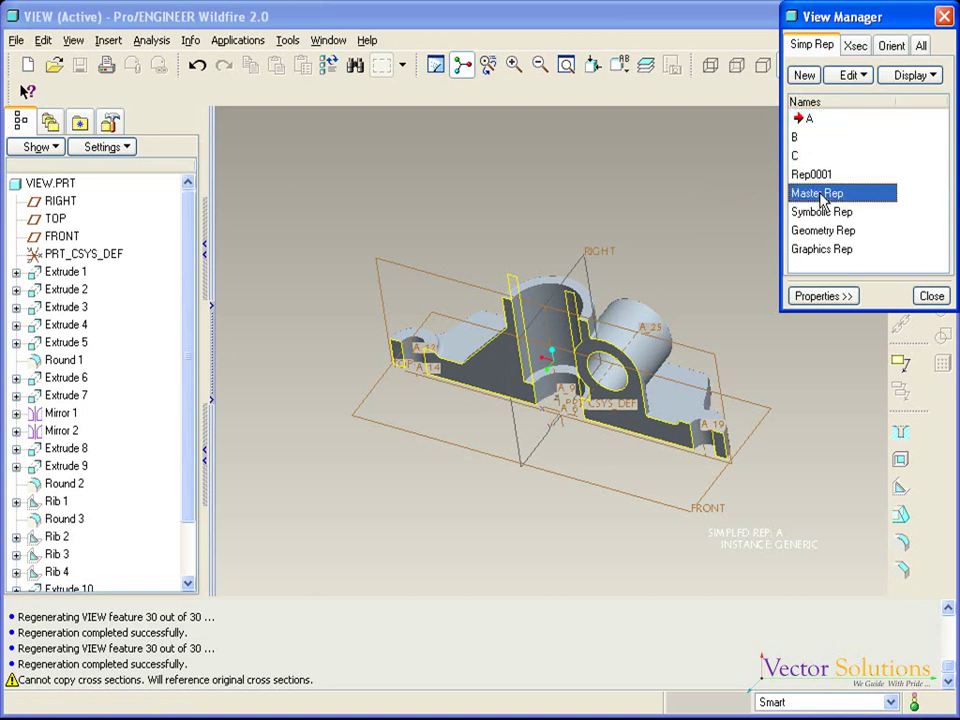
{"action": "right_click", "coordinate": [823, 200]}
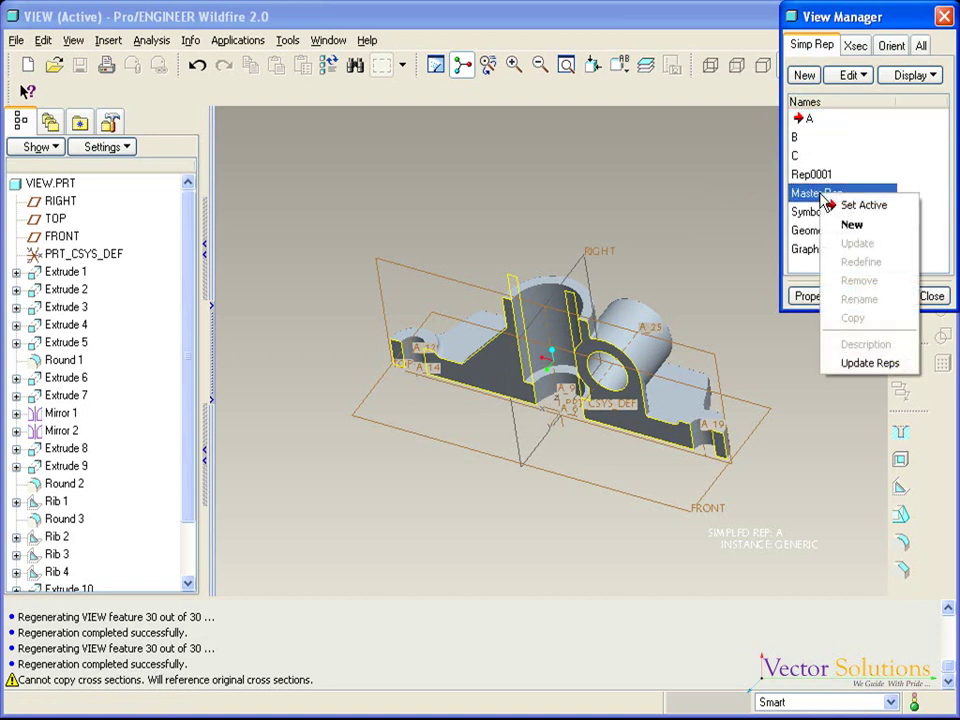
{"action": "left_click", "coordinate": [855, 207]}
{"action": "mouse_move", "coordinate": [681, 208]}
{"action": "middle_mouse_down"}
{"action": "mouse_move", "coordinate": [681, 195]}
{"action": "mouse_move", "coordinate": [697, 212]}
{"action": "mouse_move", "coordinate": [692, 195]}
{"action": "middle_mouse_up"}
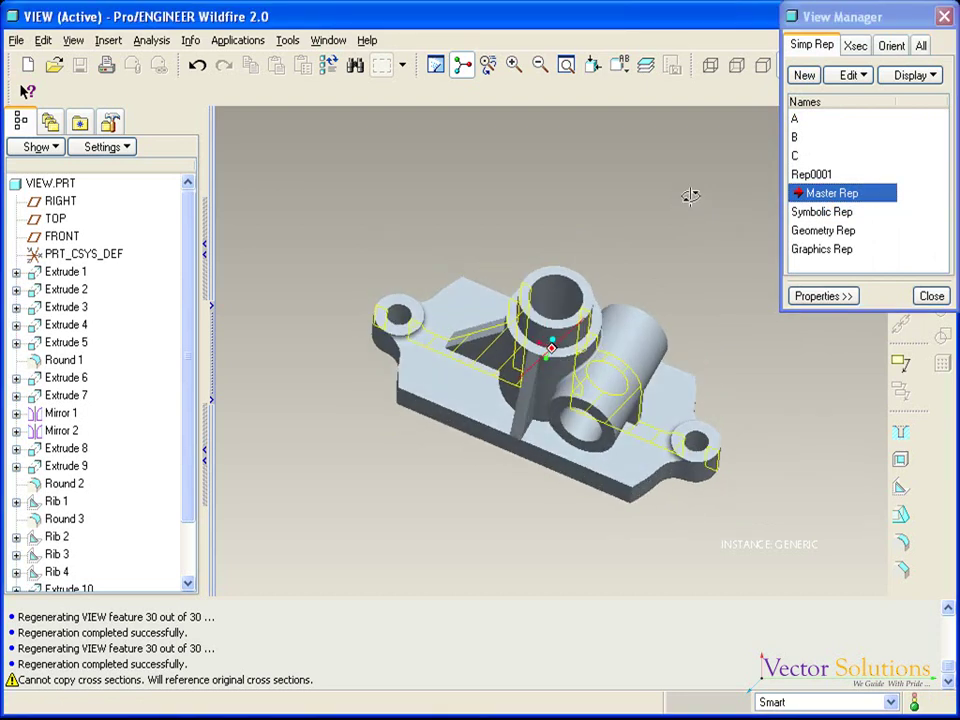
{"action": "key", "text": "ctrl+d"}
{"action": "left_click", "coordinate": [929, 297]}
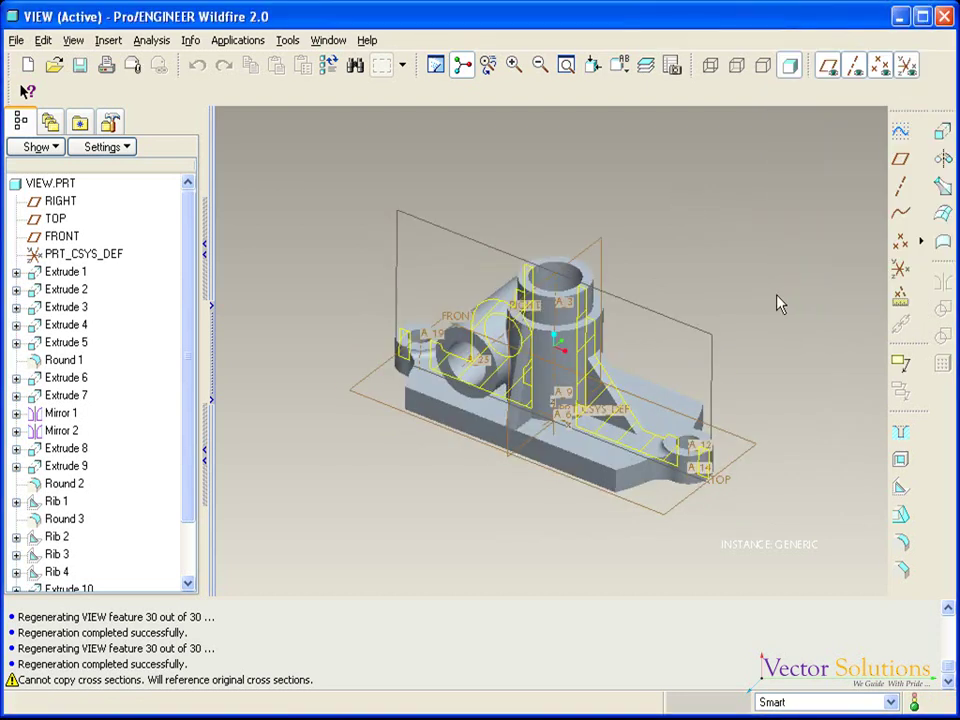